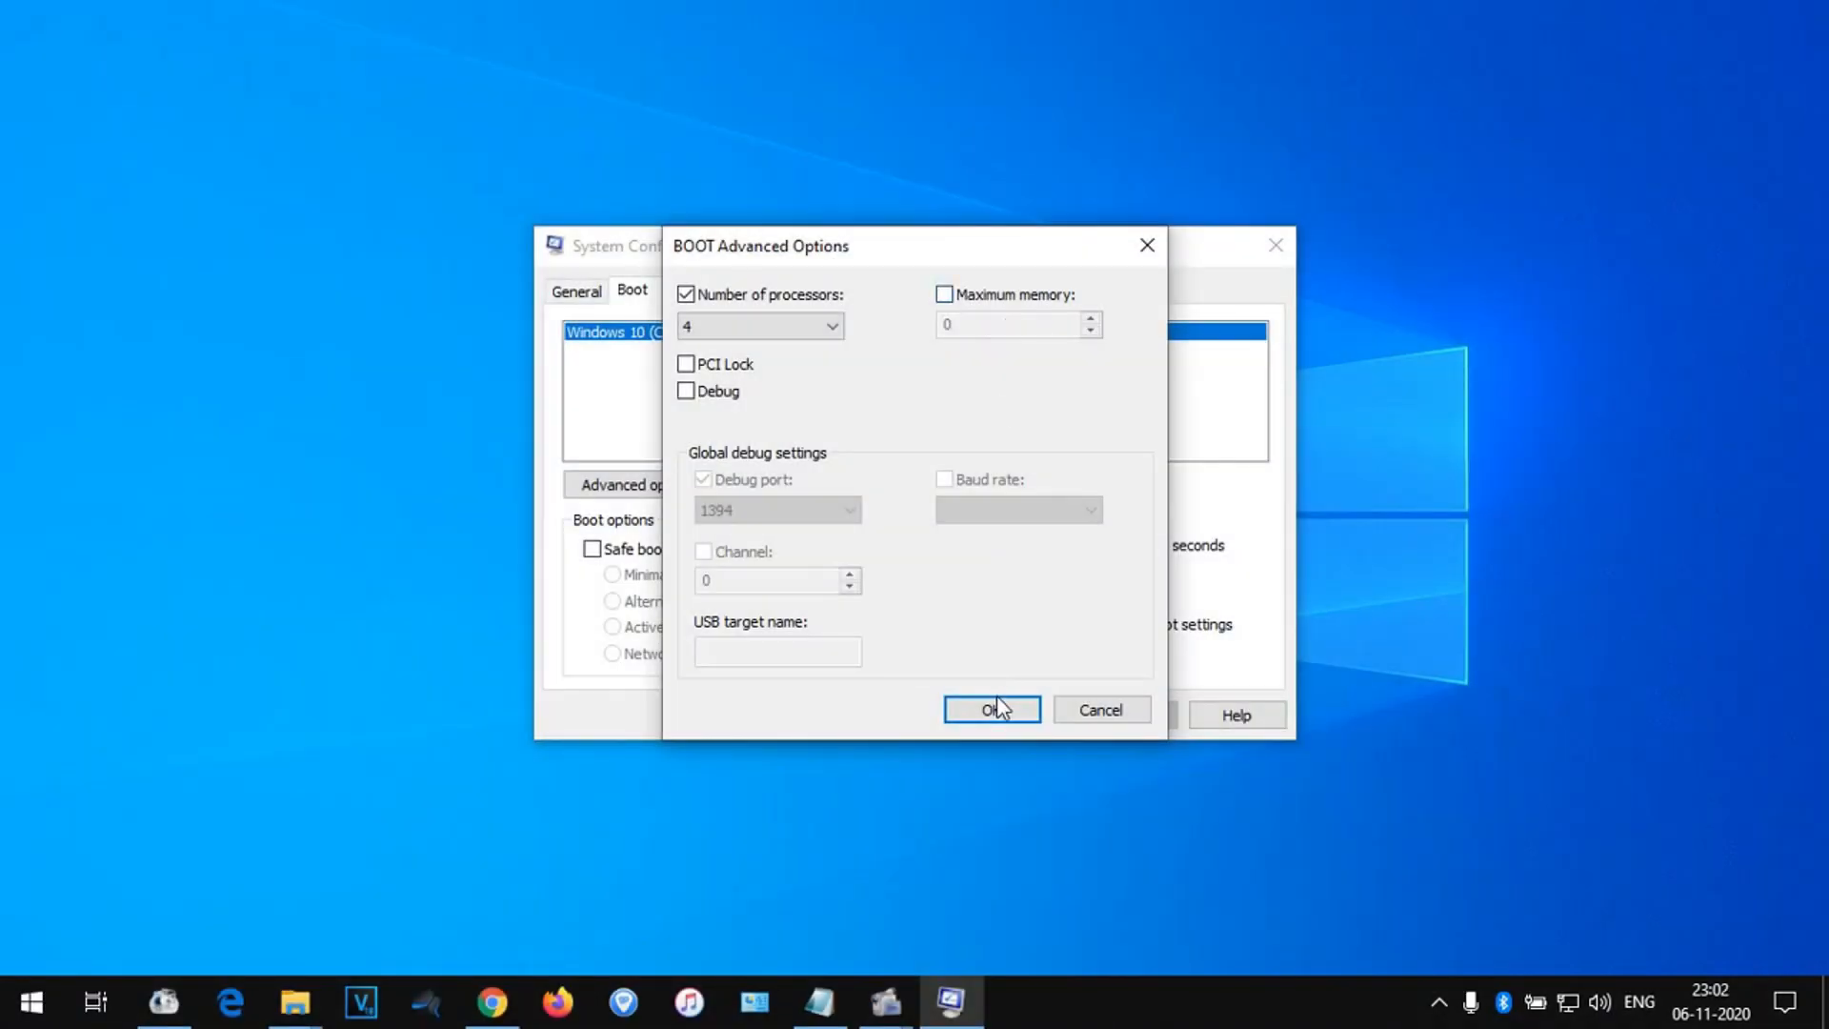
# Confirm the advanced boot options with 4 processors, save the system configuration and exit without restarting
pyautogui.click(997, 708)
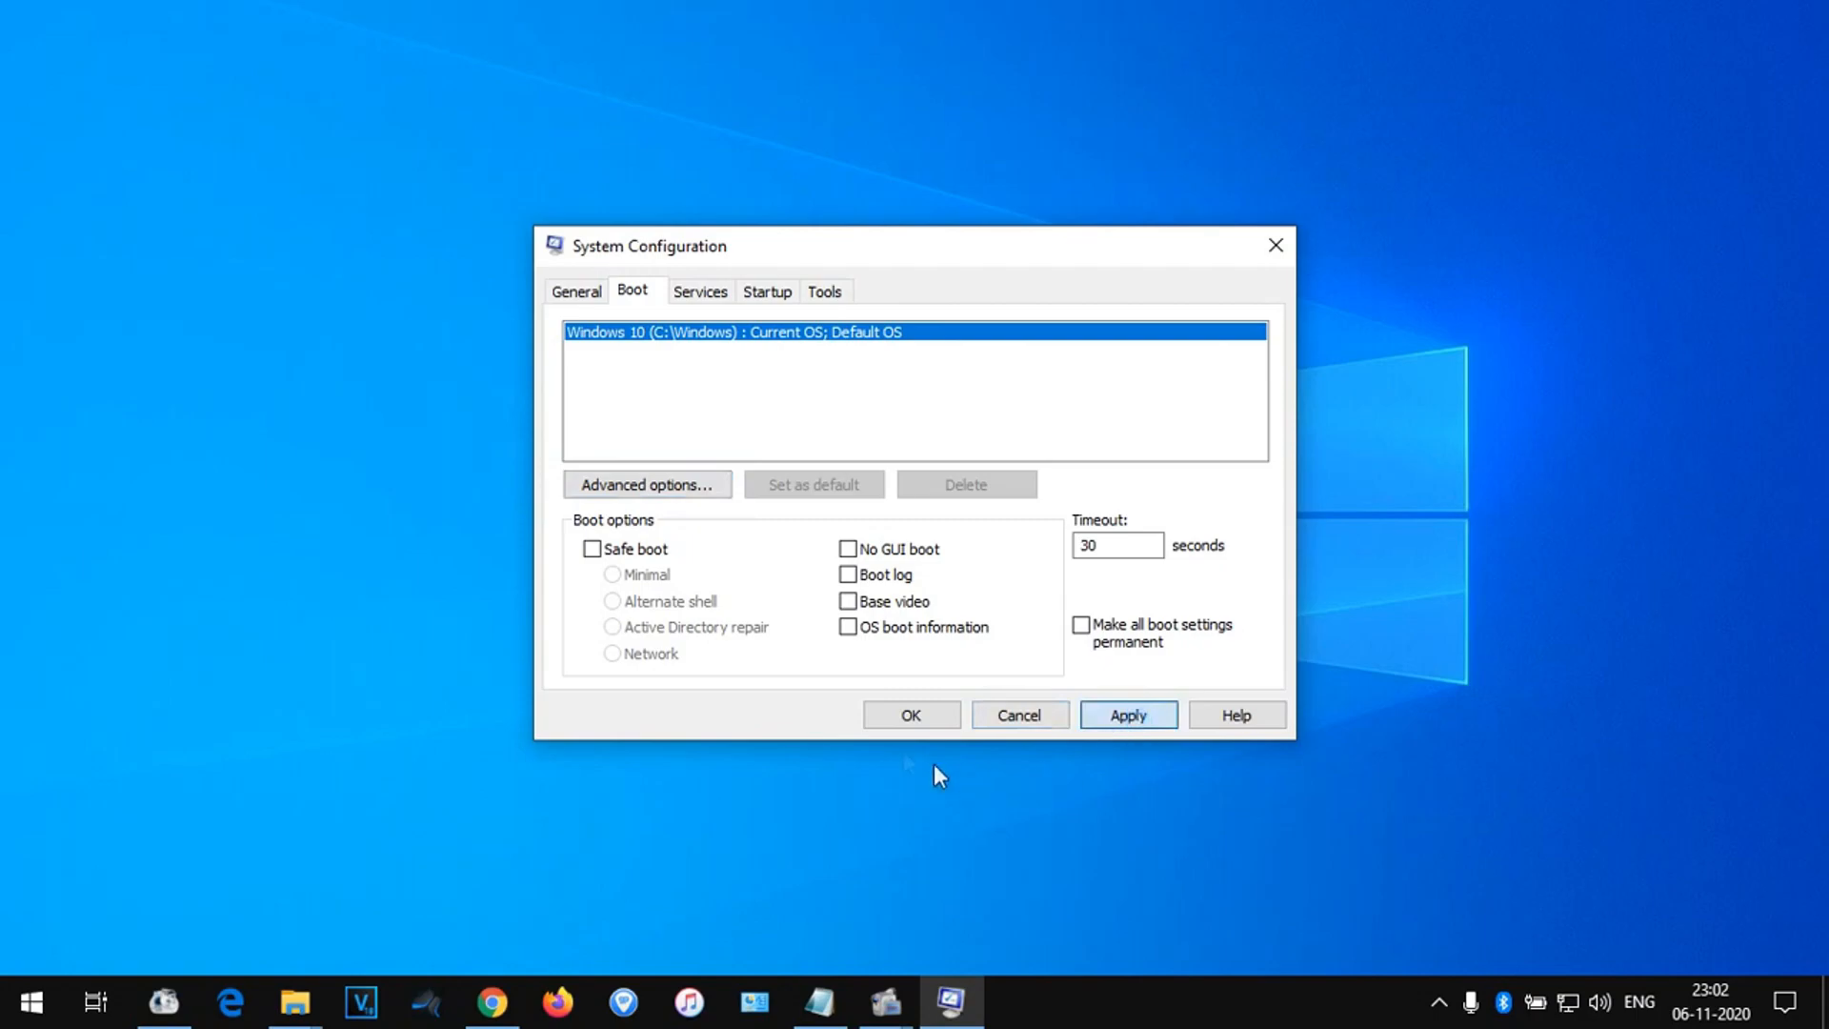
pyautogui.click(910, 716)
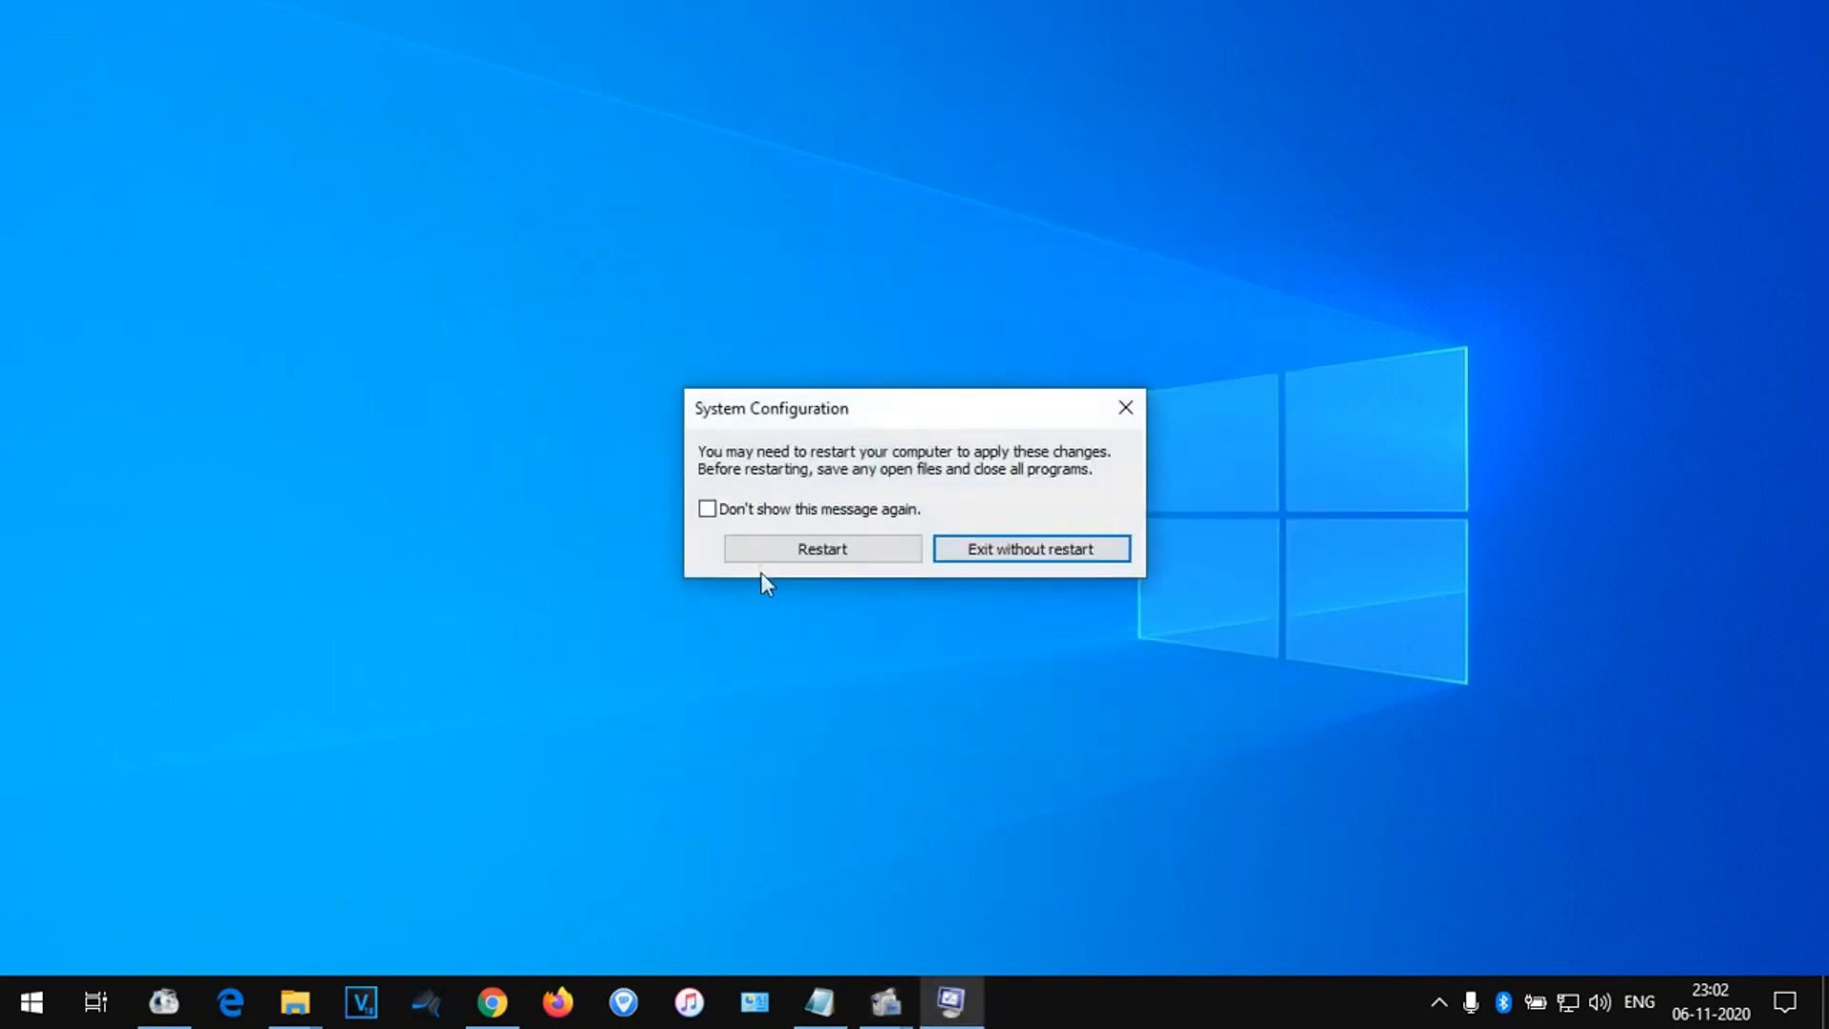
pyautogui.click(997, 543)
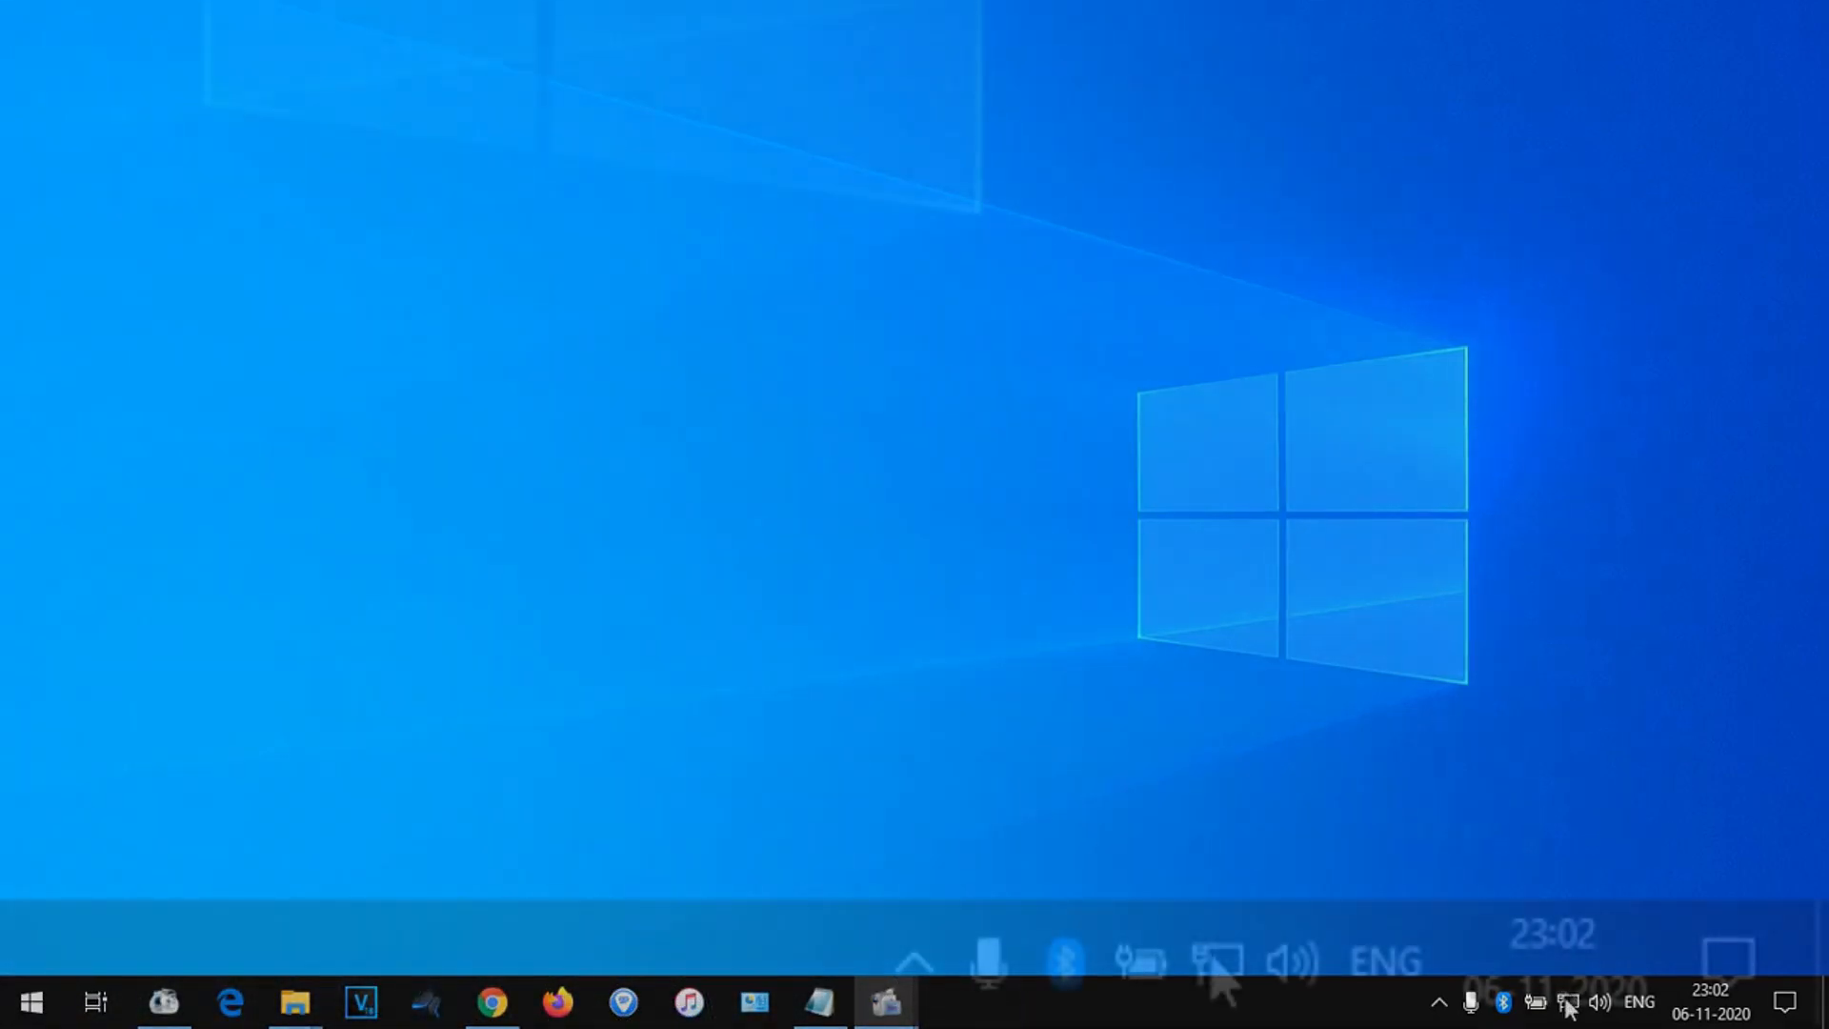
# Open the Power Options from the battery status
pyautogui.moveTo(1538, 1009)
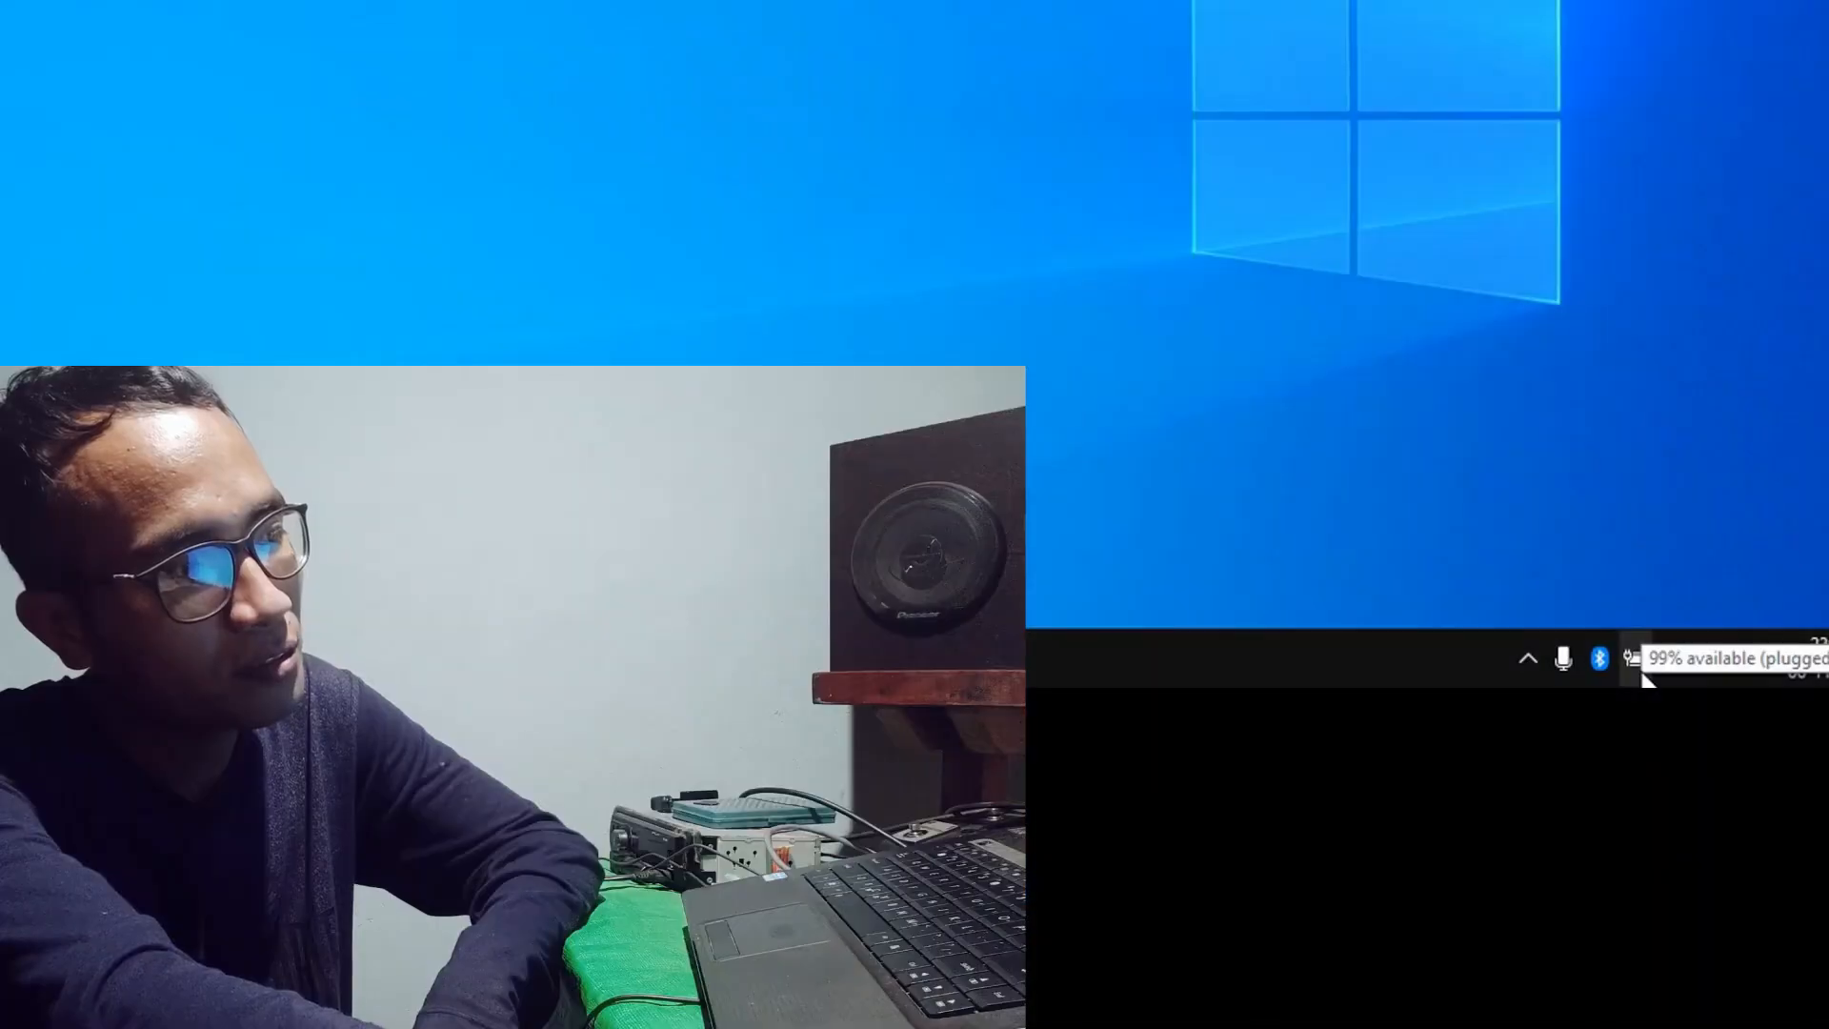
pyautogui.rightClick(1632, 651)
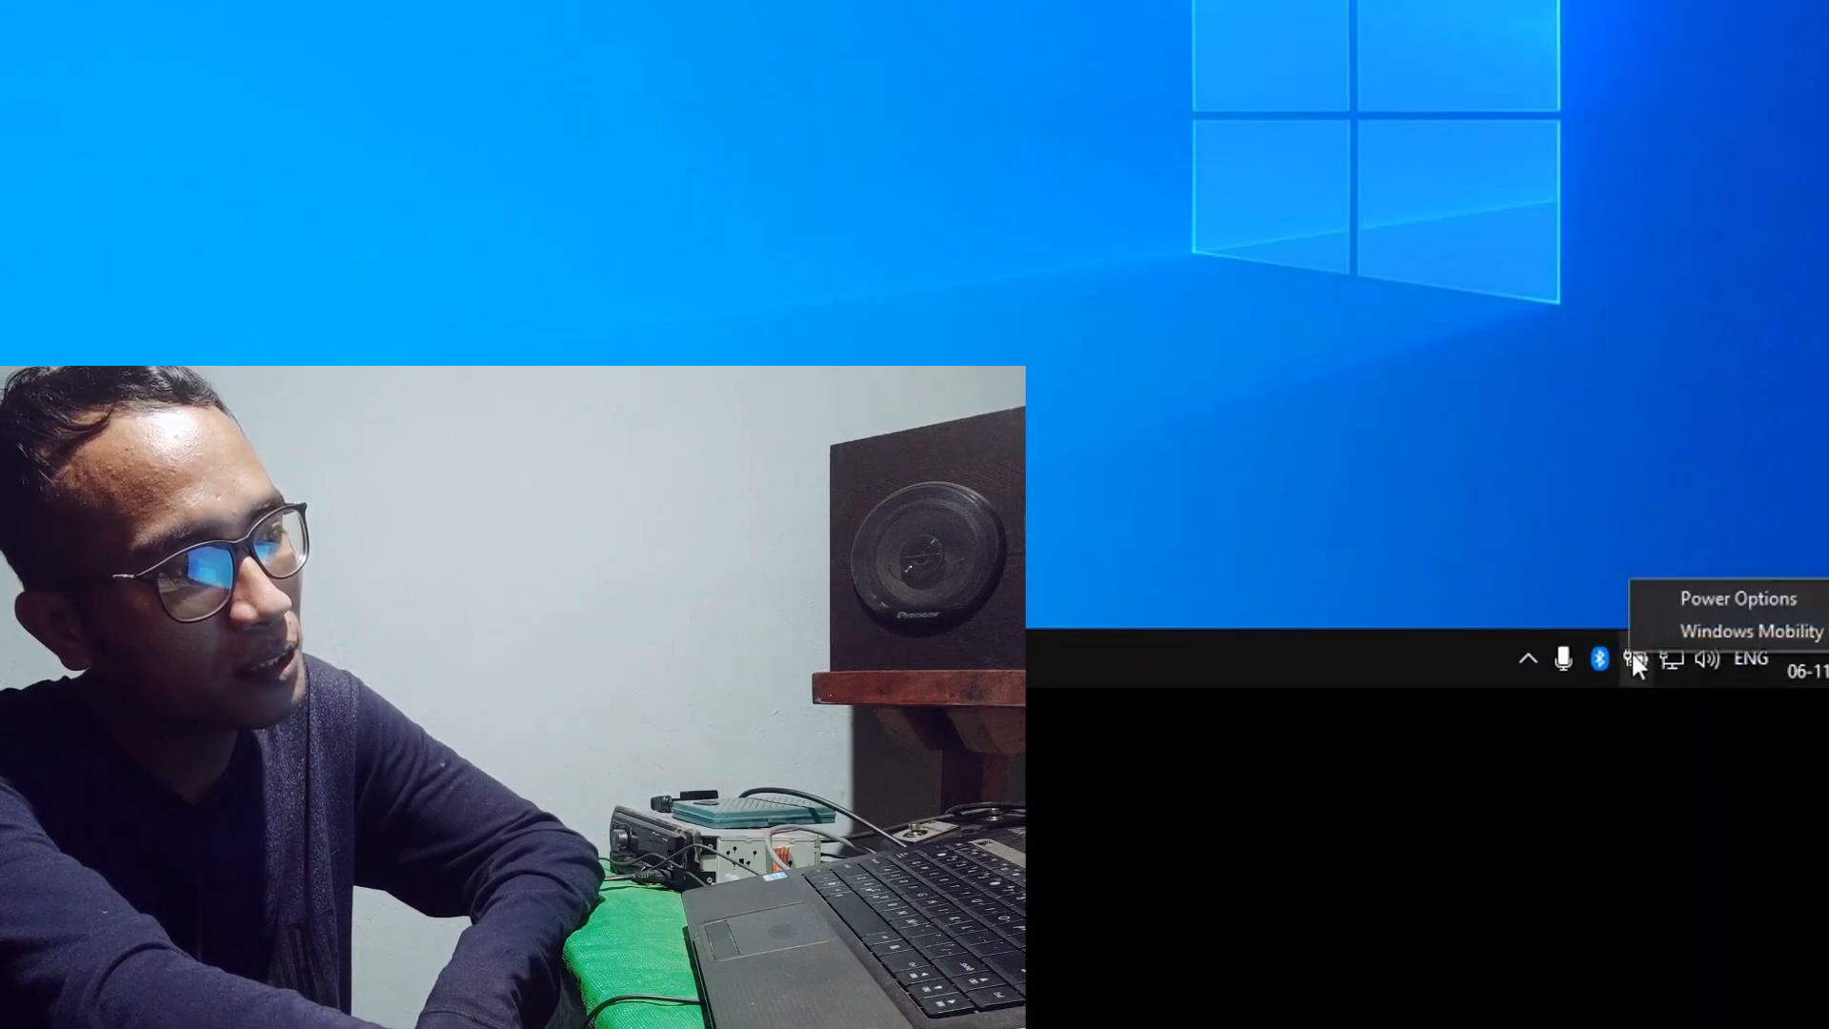
pyautogui.click(1733, 598)
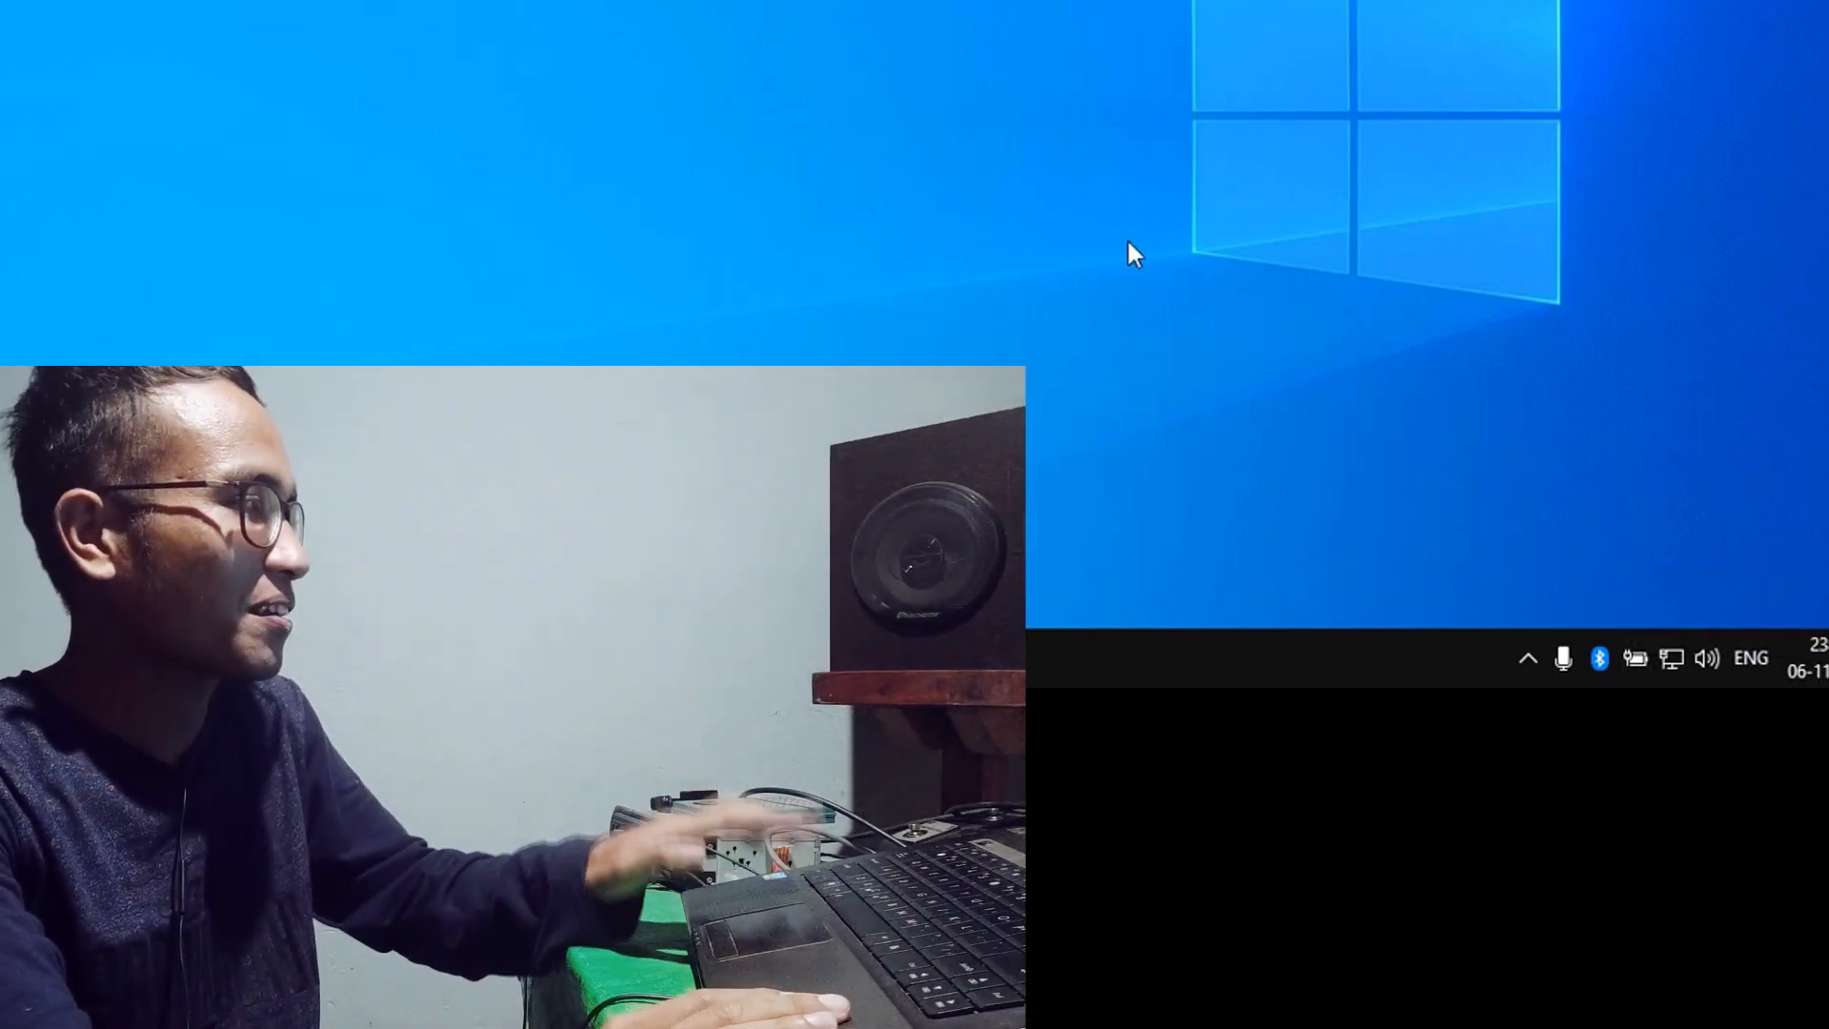
# Search Windows for "power plan", open Edit power plan, and close its window
pyautogui.press('super')
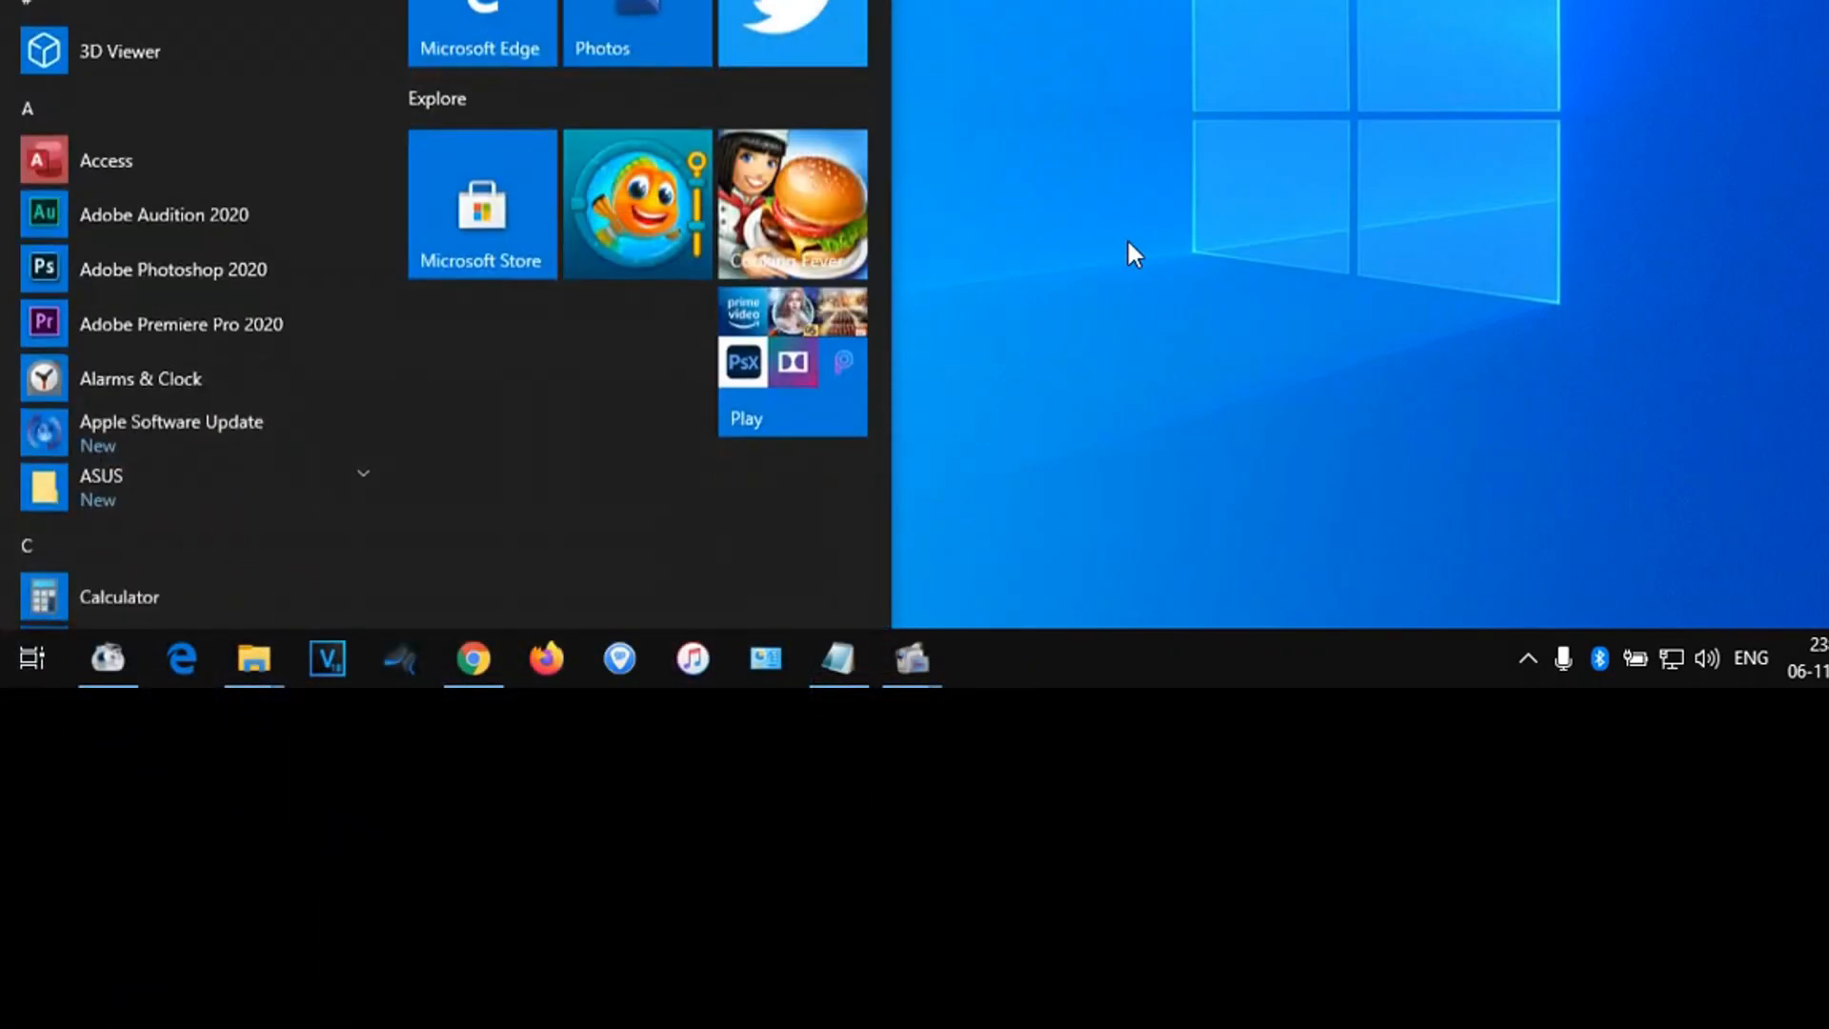
pyautogui.write('pow')
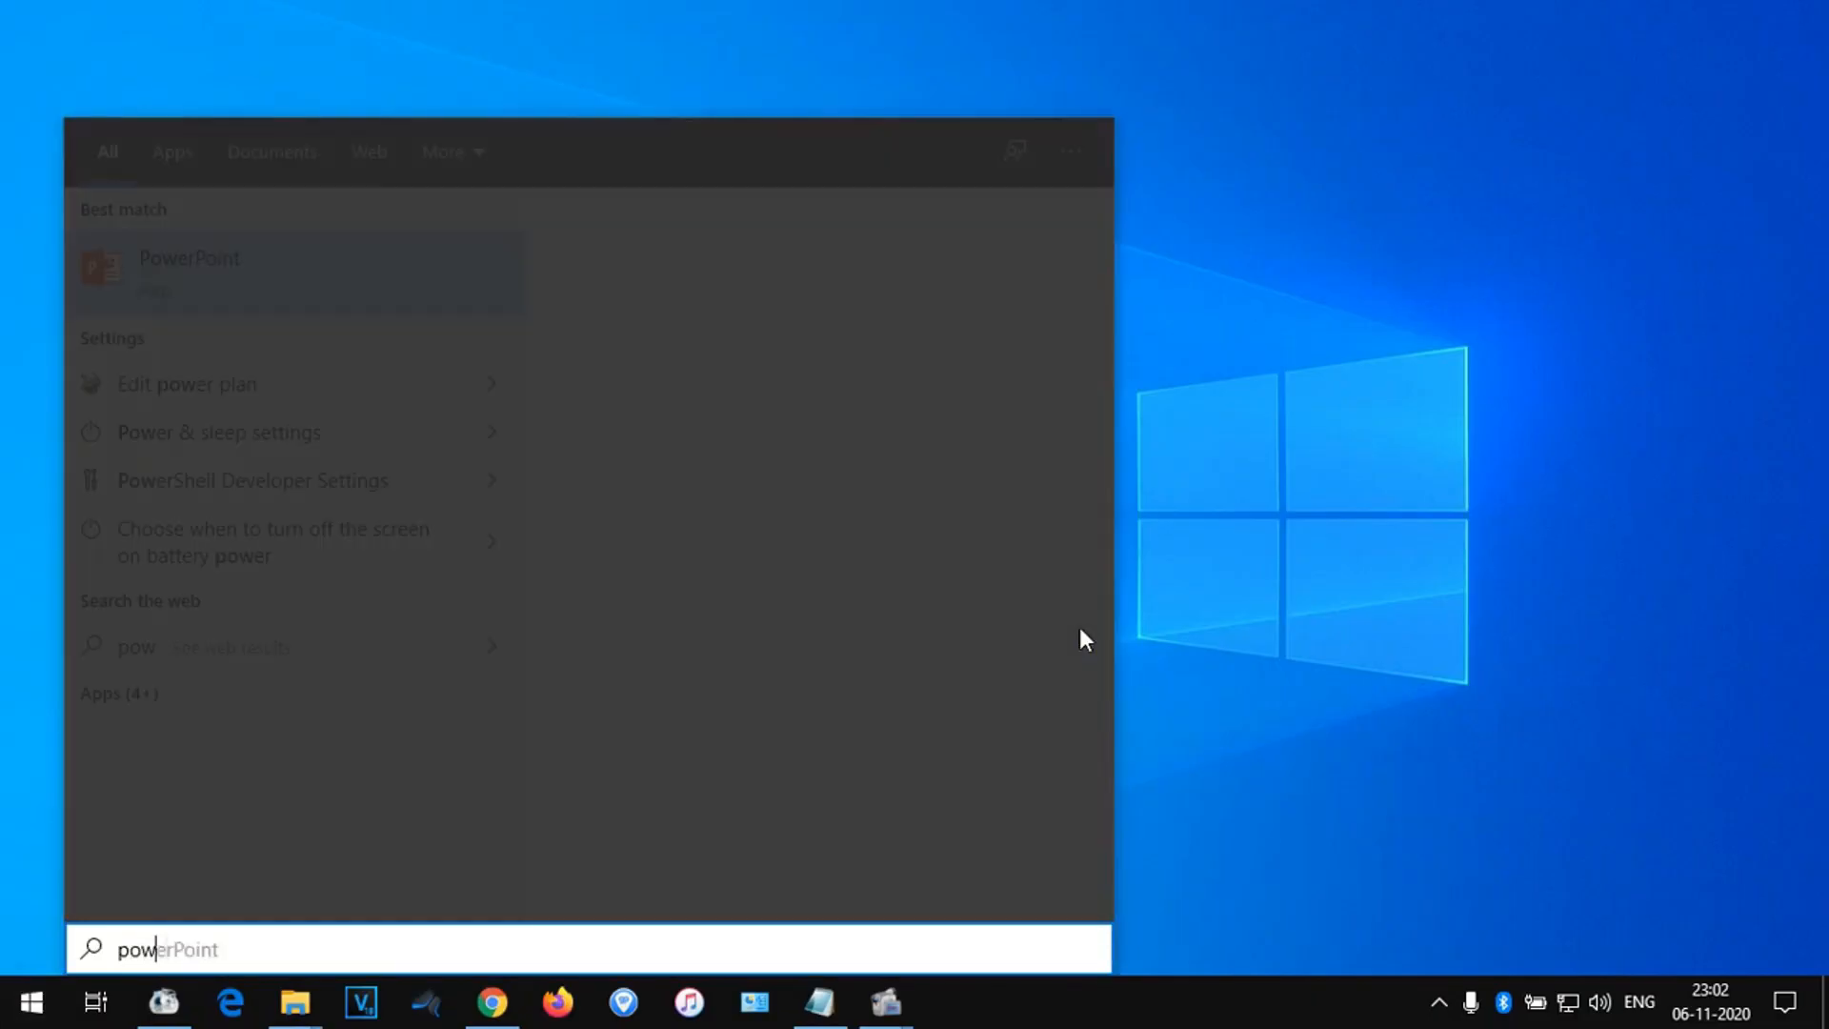
pyautogui.write('er lan')
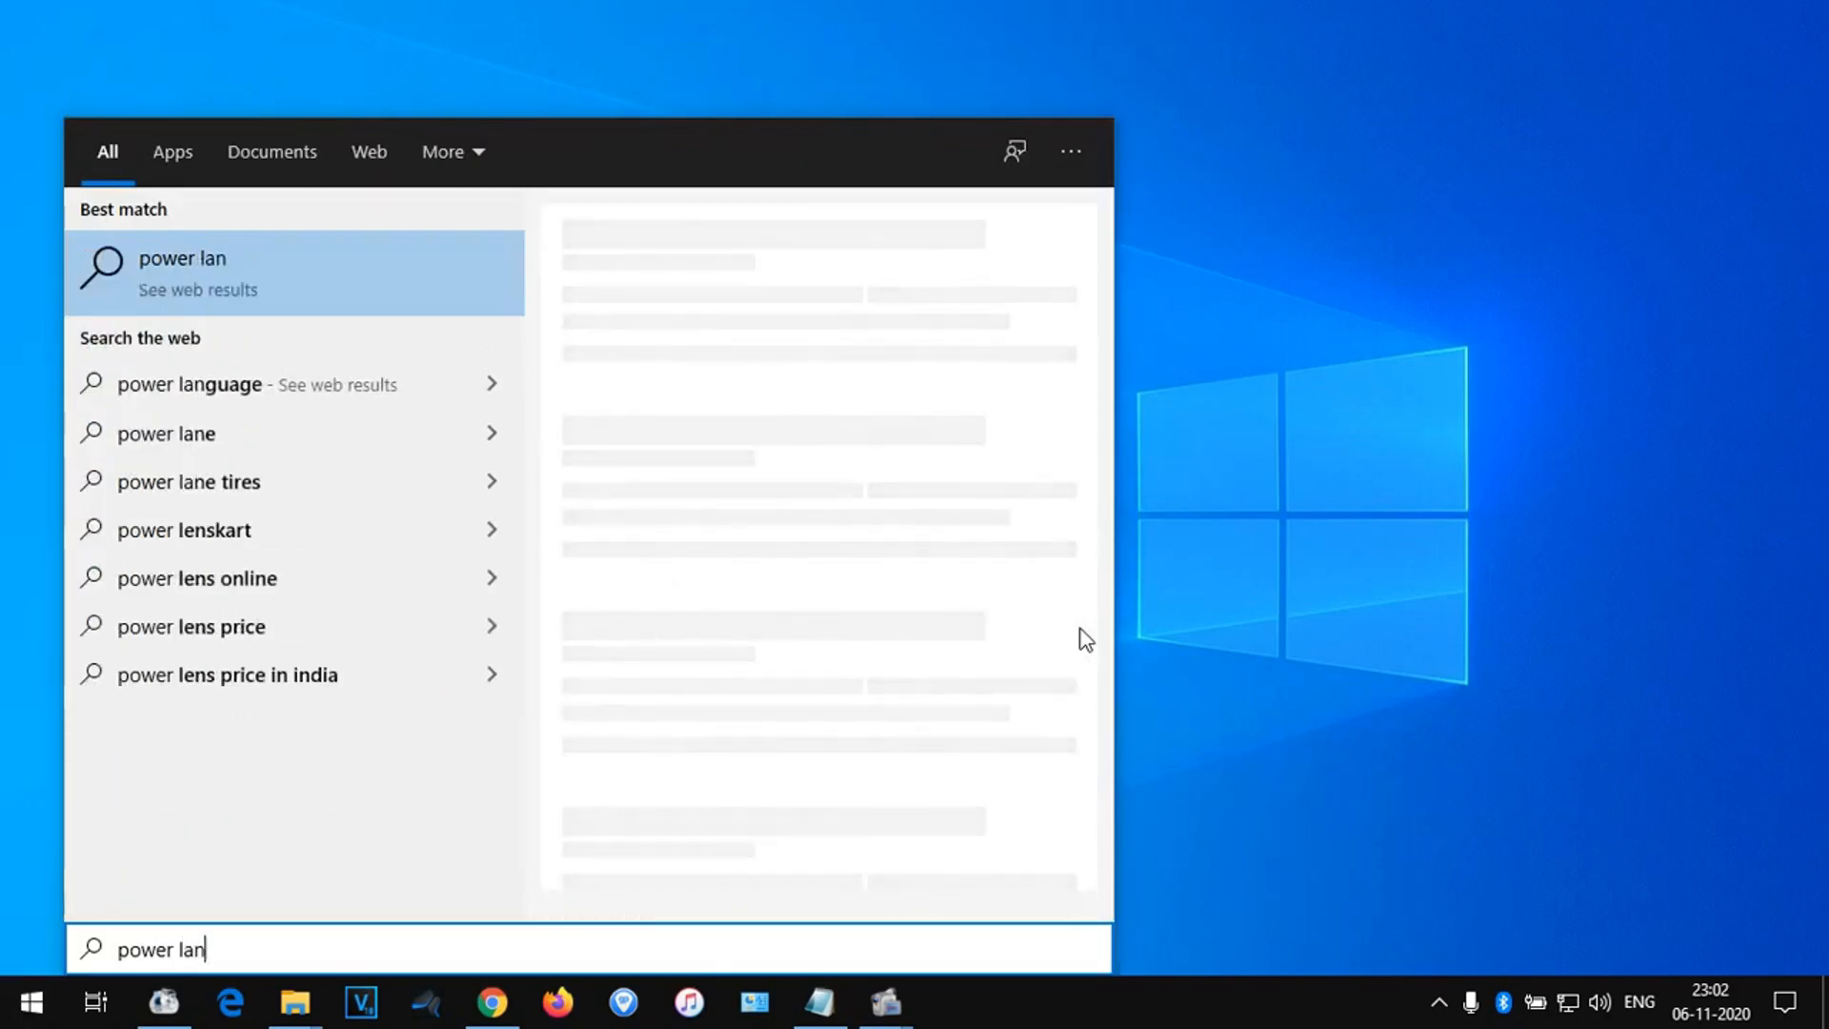
pyautogui.press('BackSpace')
pyautogui.press('BackSpace')
pyautogui.press('BackSpace')
pyautogui.write('pla')
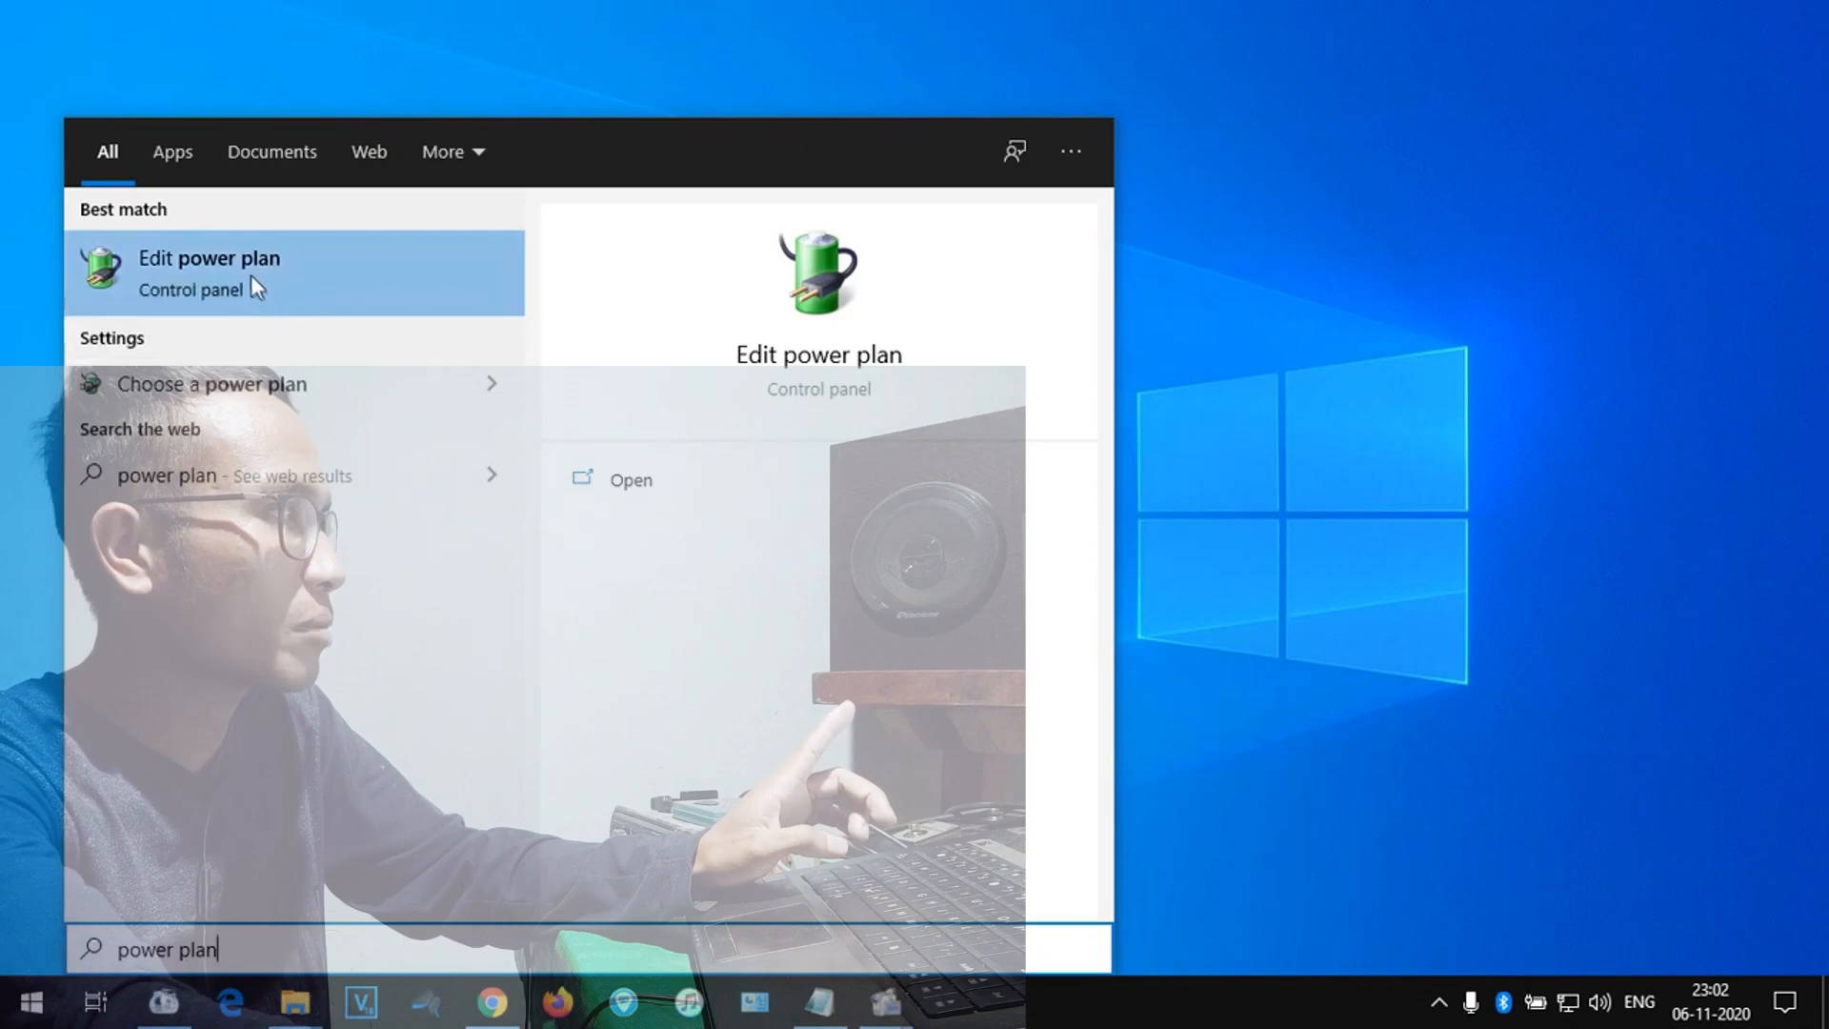
pyautogui.click(250, 276)
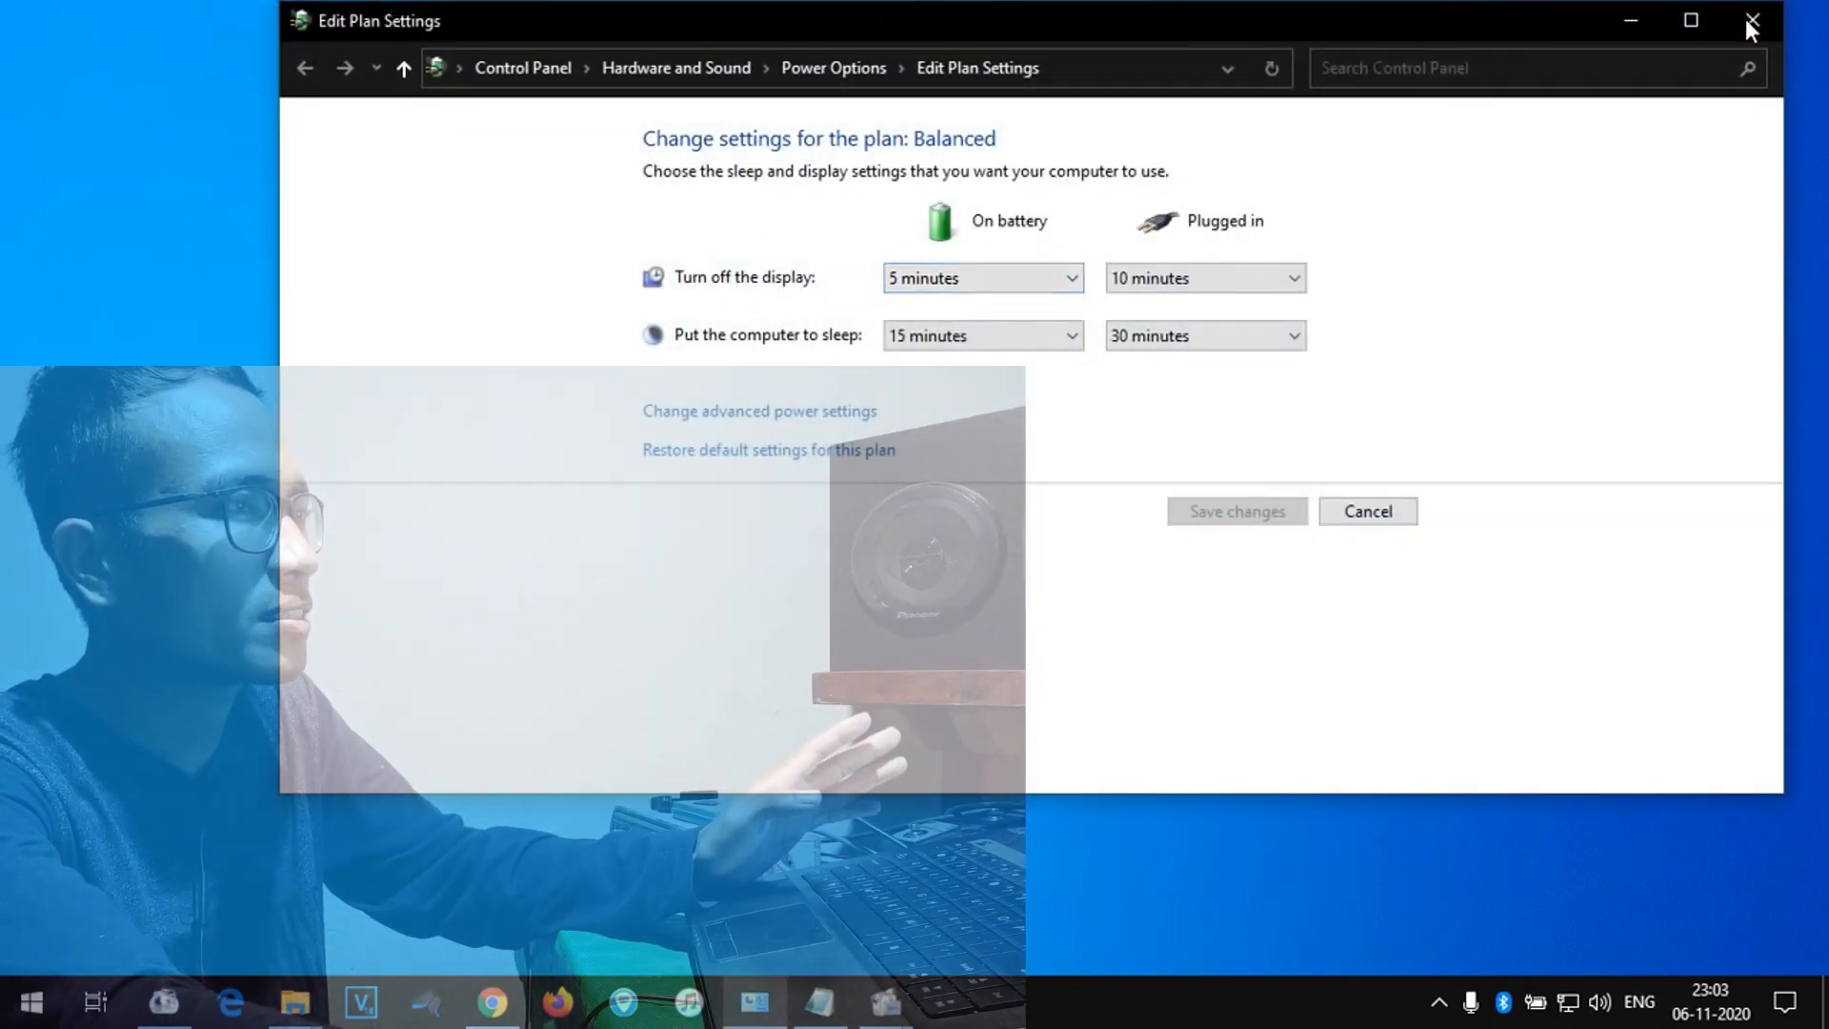
pyautogui.click(1749, 19)
# Open the battery's Power Options and go to the plan settings of the Balanced (recommended) plan
pyautogui.rightClick(1534, 1009)
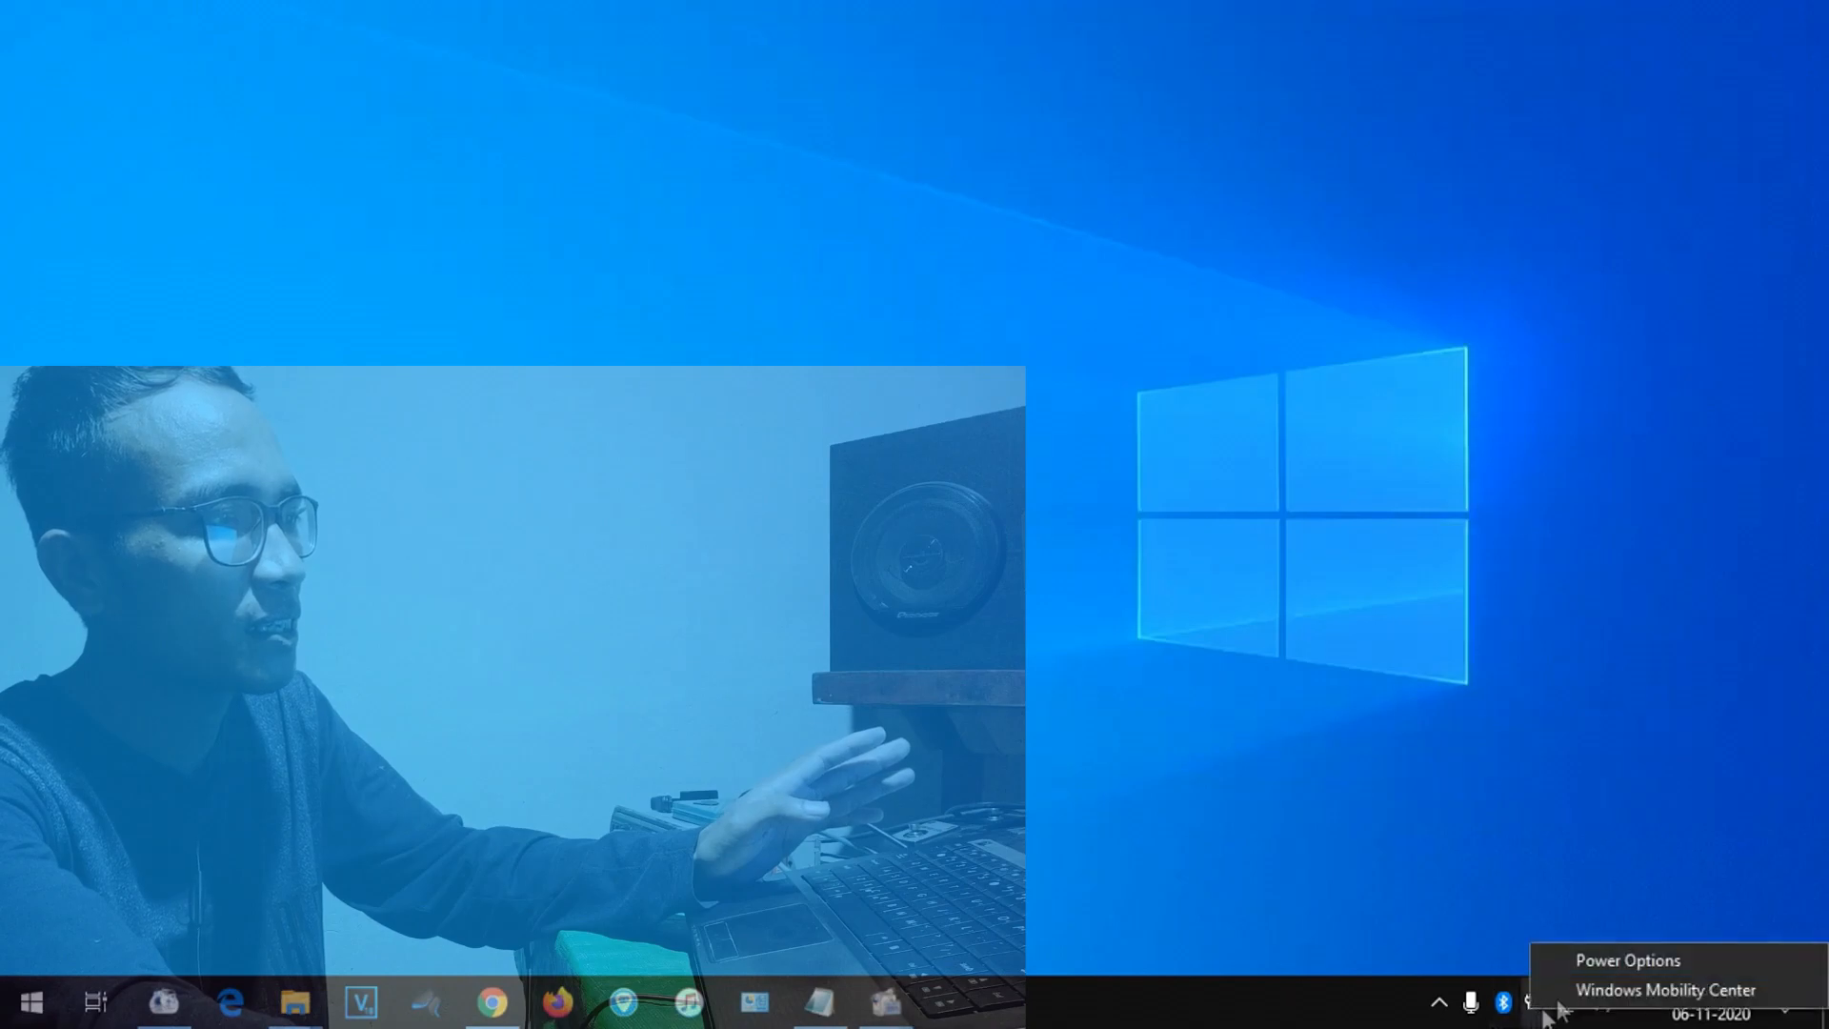
pyautogui.click(1538, 1025)
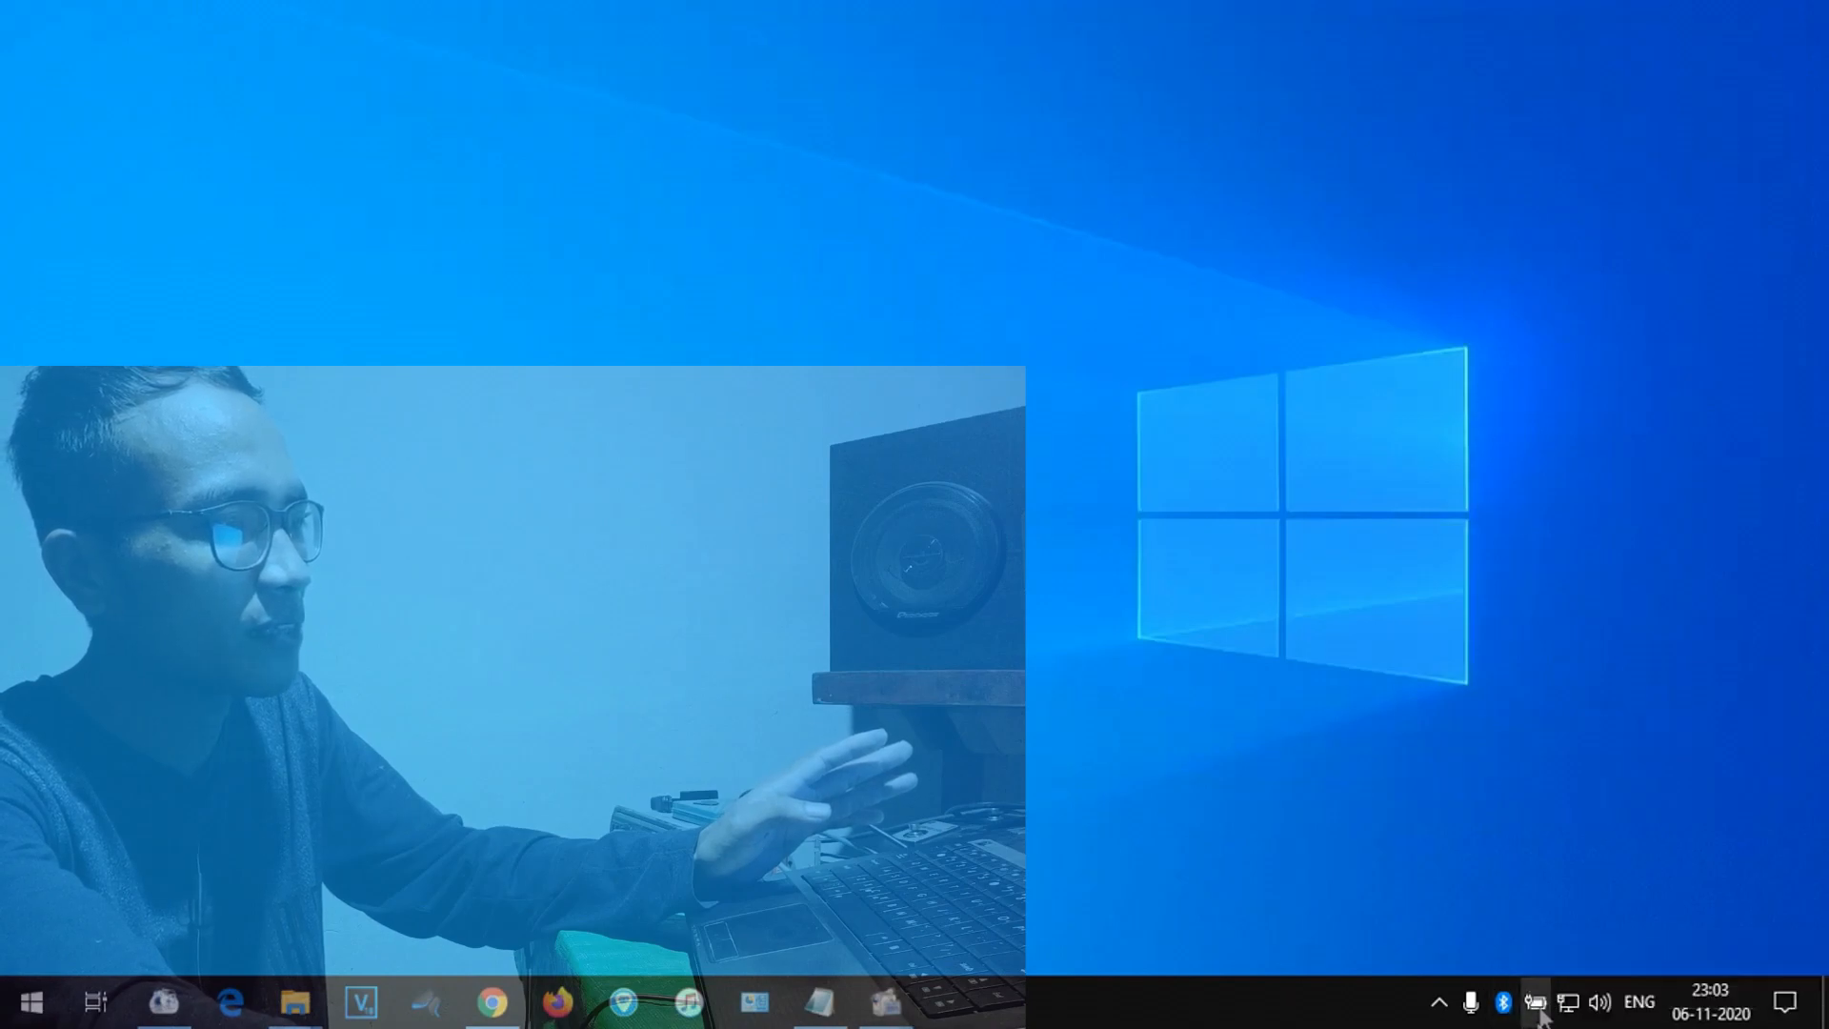
pyautogui.rightClick(1538, 1008)
pyautogui.click(1610, 956)
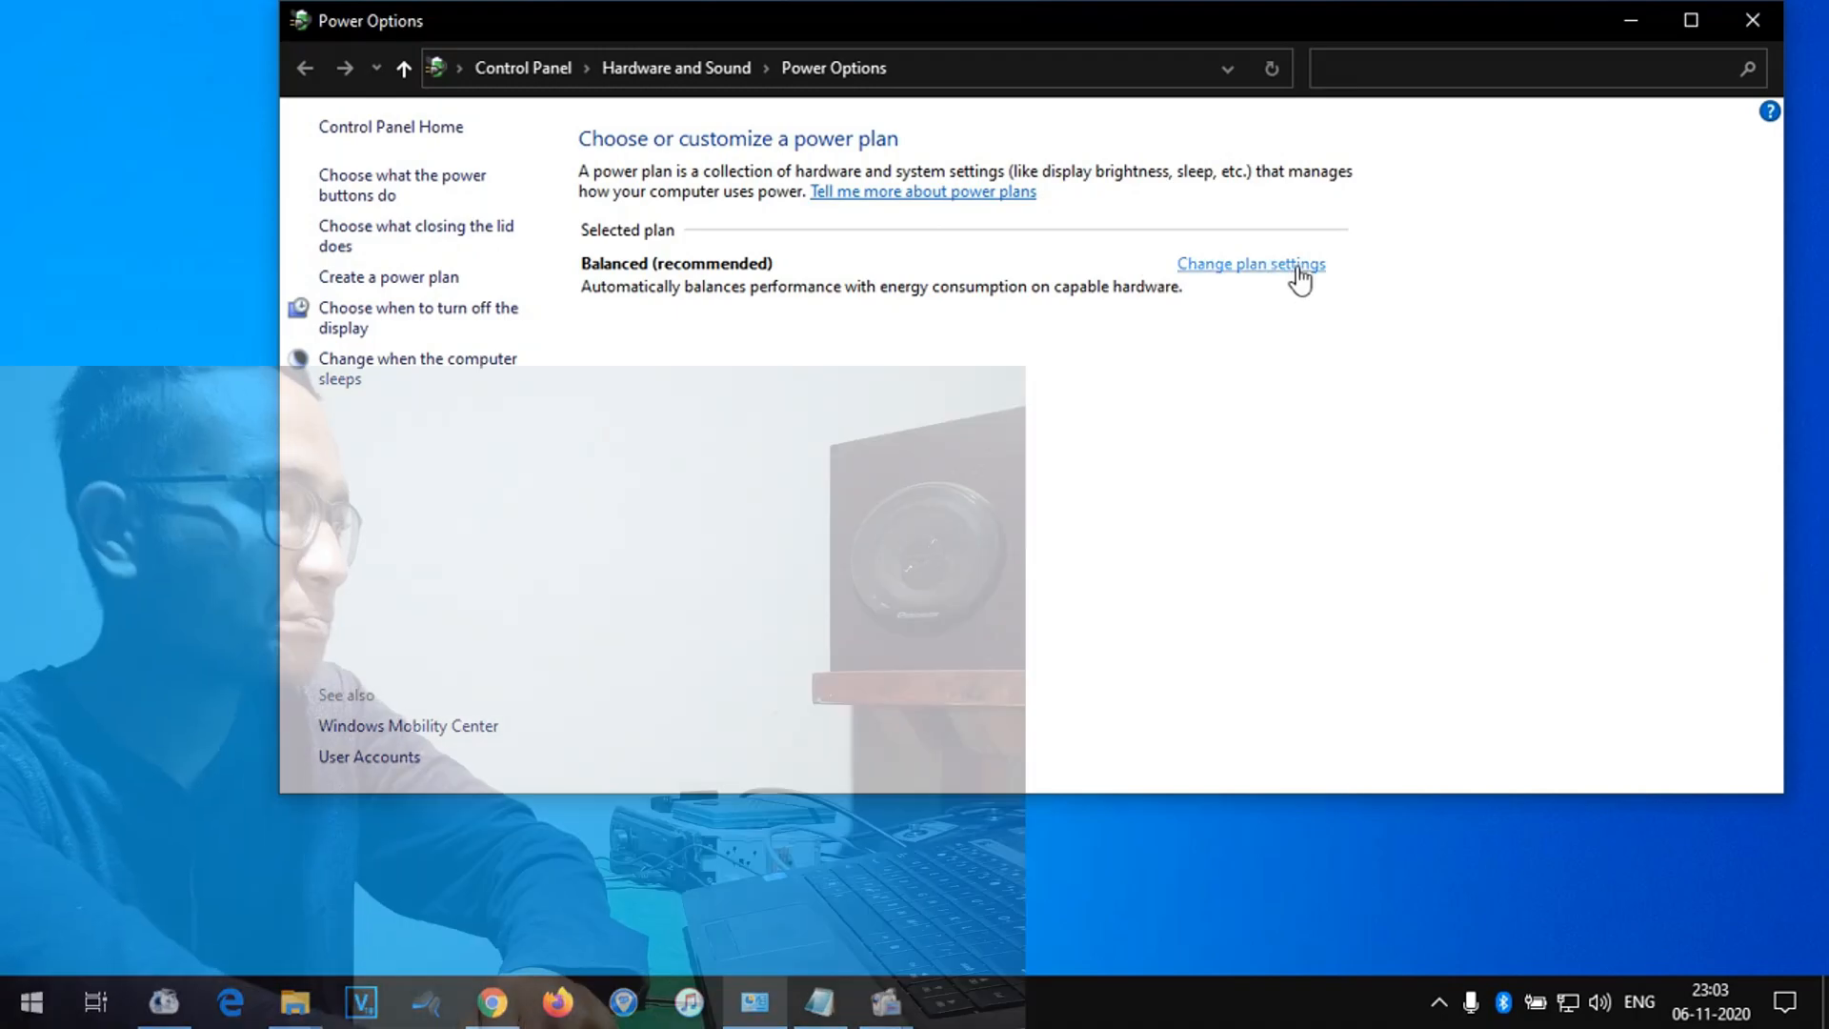
pyautogui.click(1297, 267)
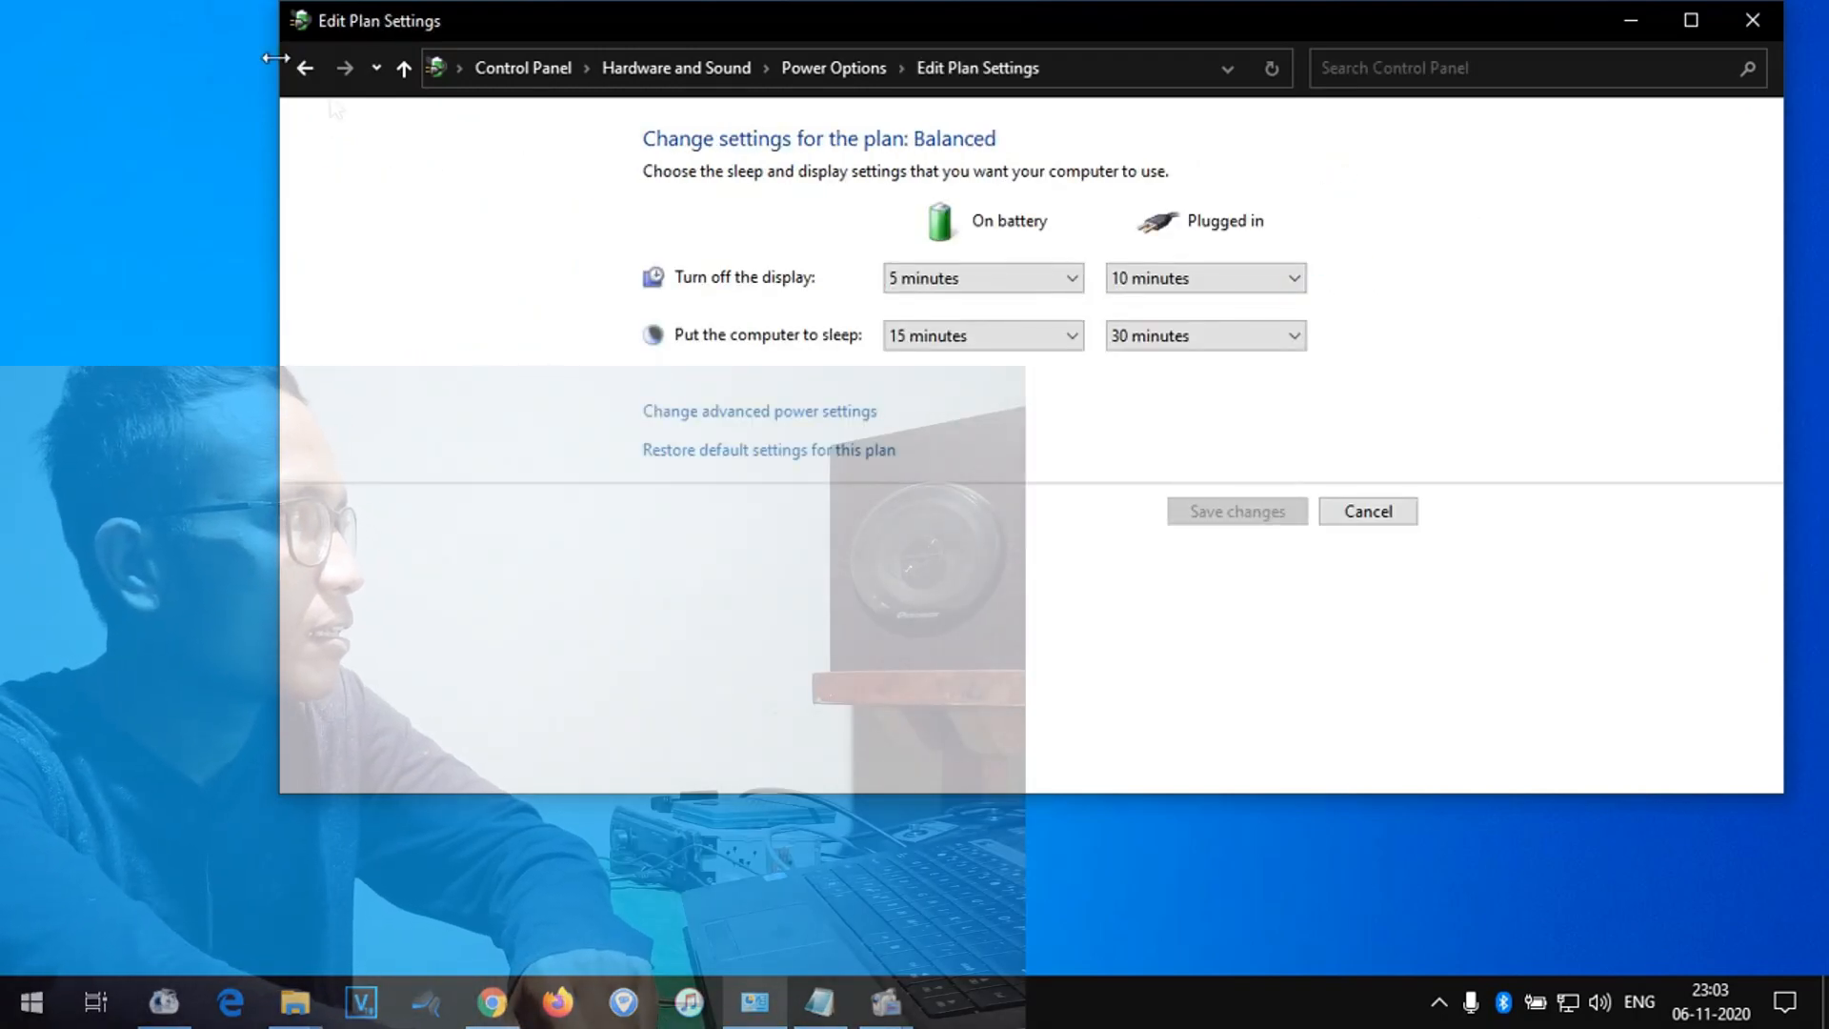
pyautogui.click(315, 69)
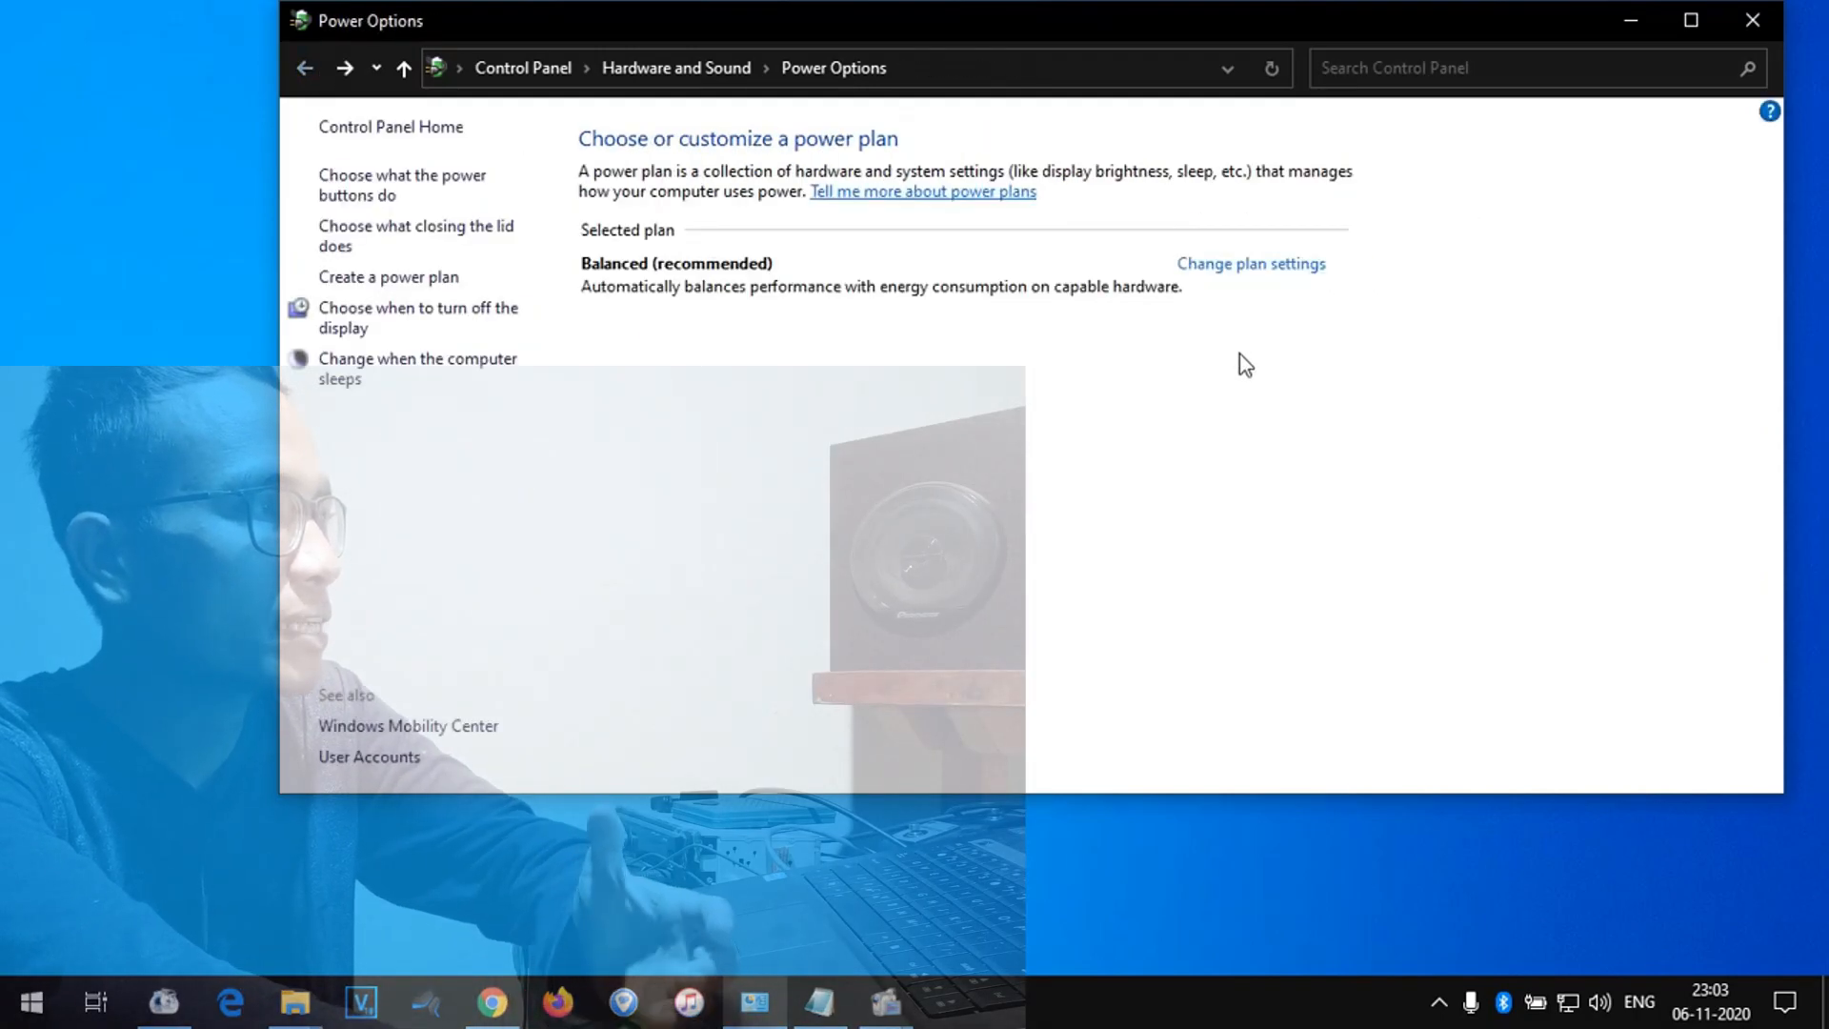
pyautogui.click(1290, 266)
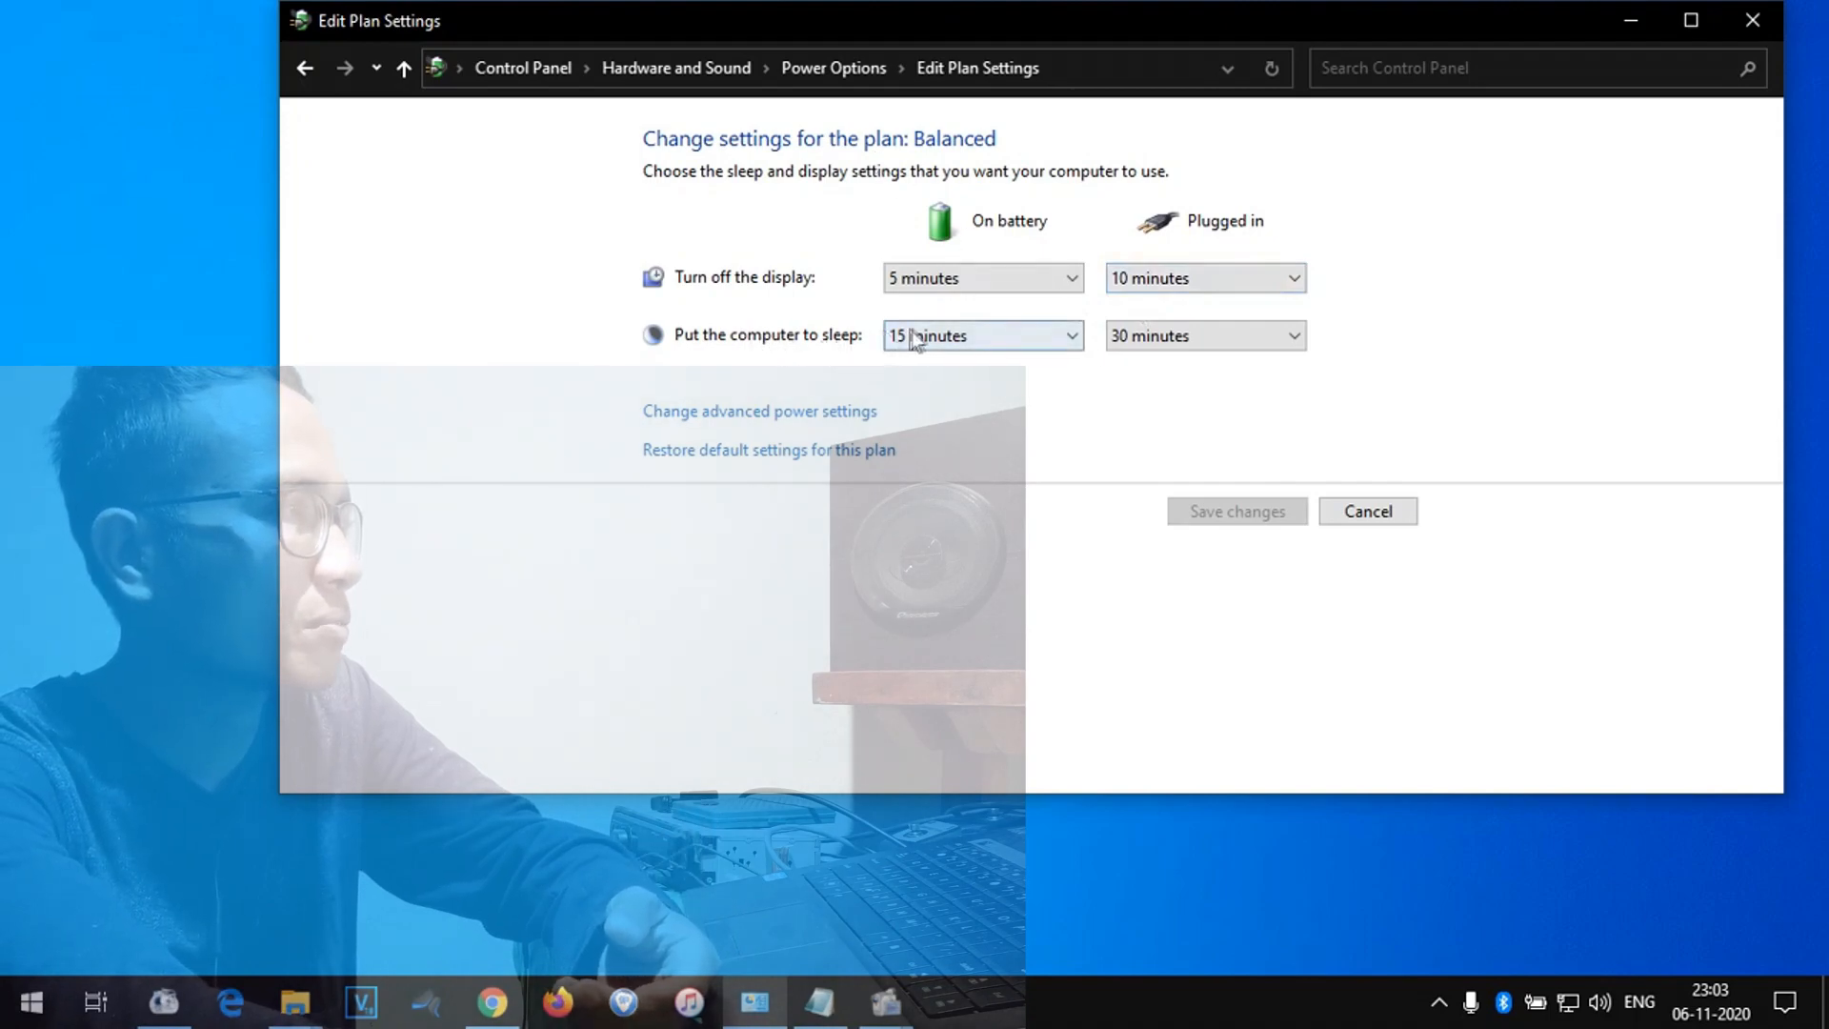
# Set the computer's sleep time to Never both on battery and plugged in, and save the plan changes
pyautogui.click(1025, 338)
pyautogui.click(957, 658)
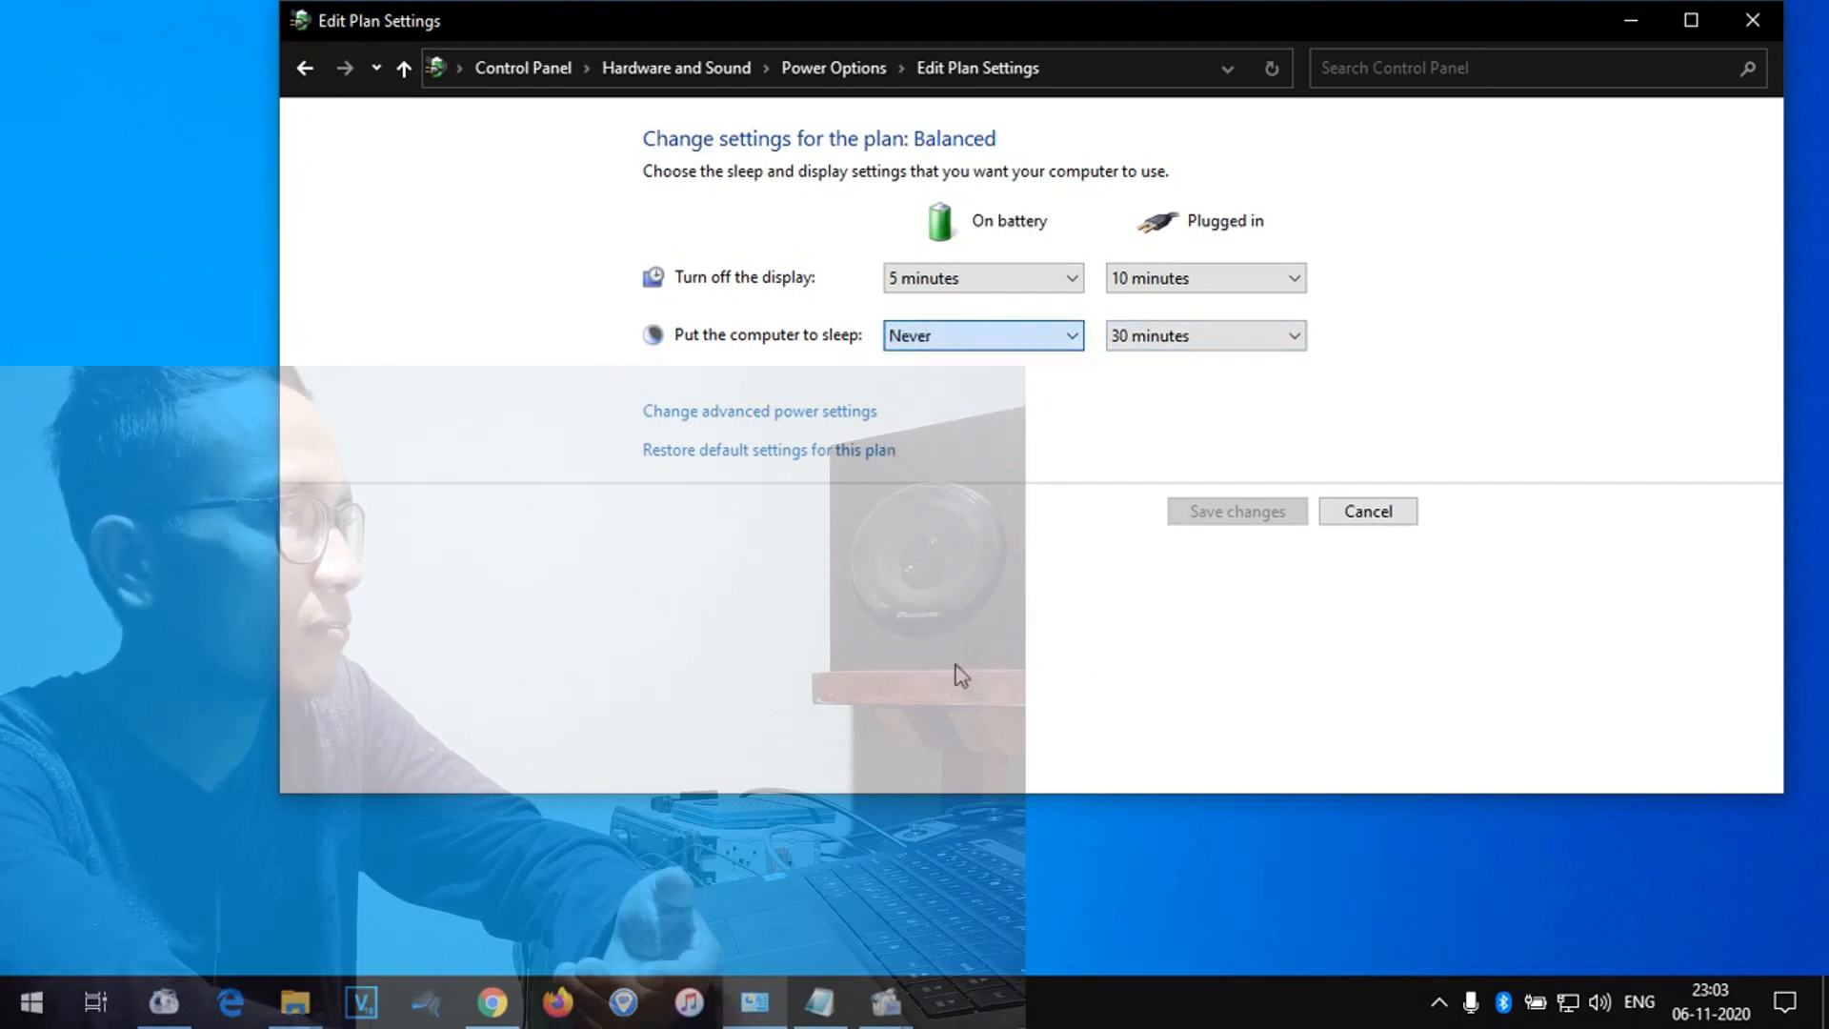
pyautogui.click(1153, 335)
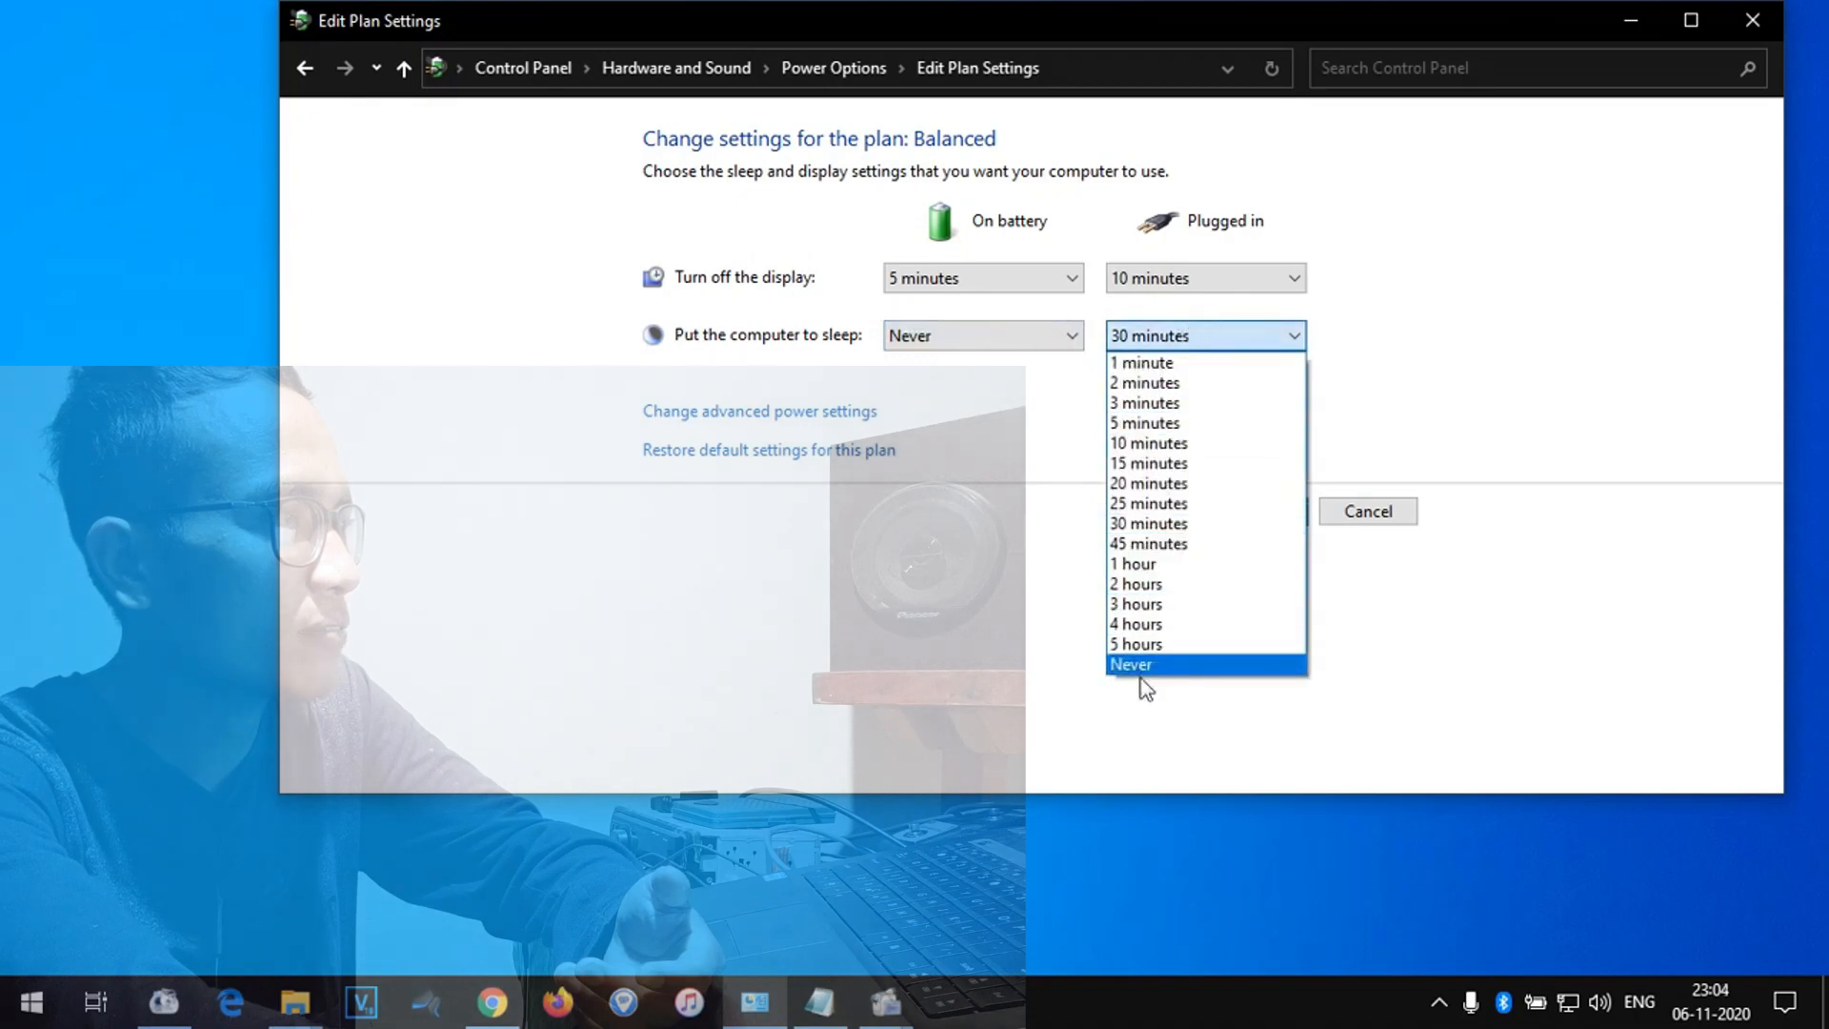
pyautogui.click(1140, 667)
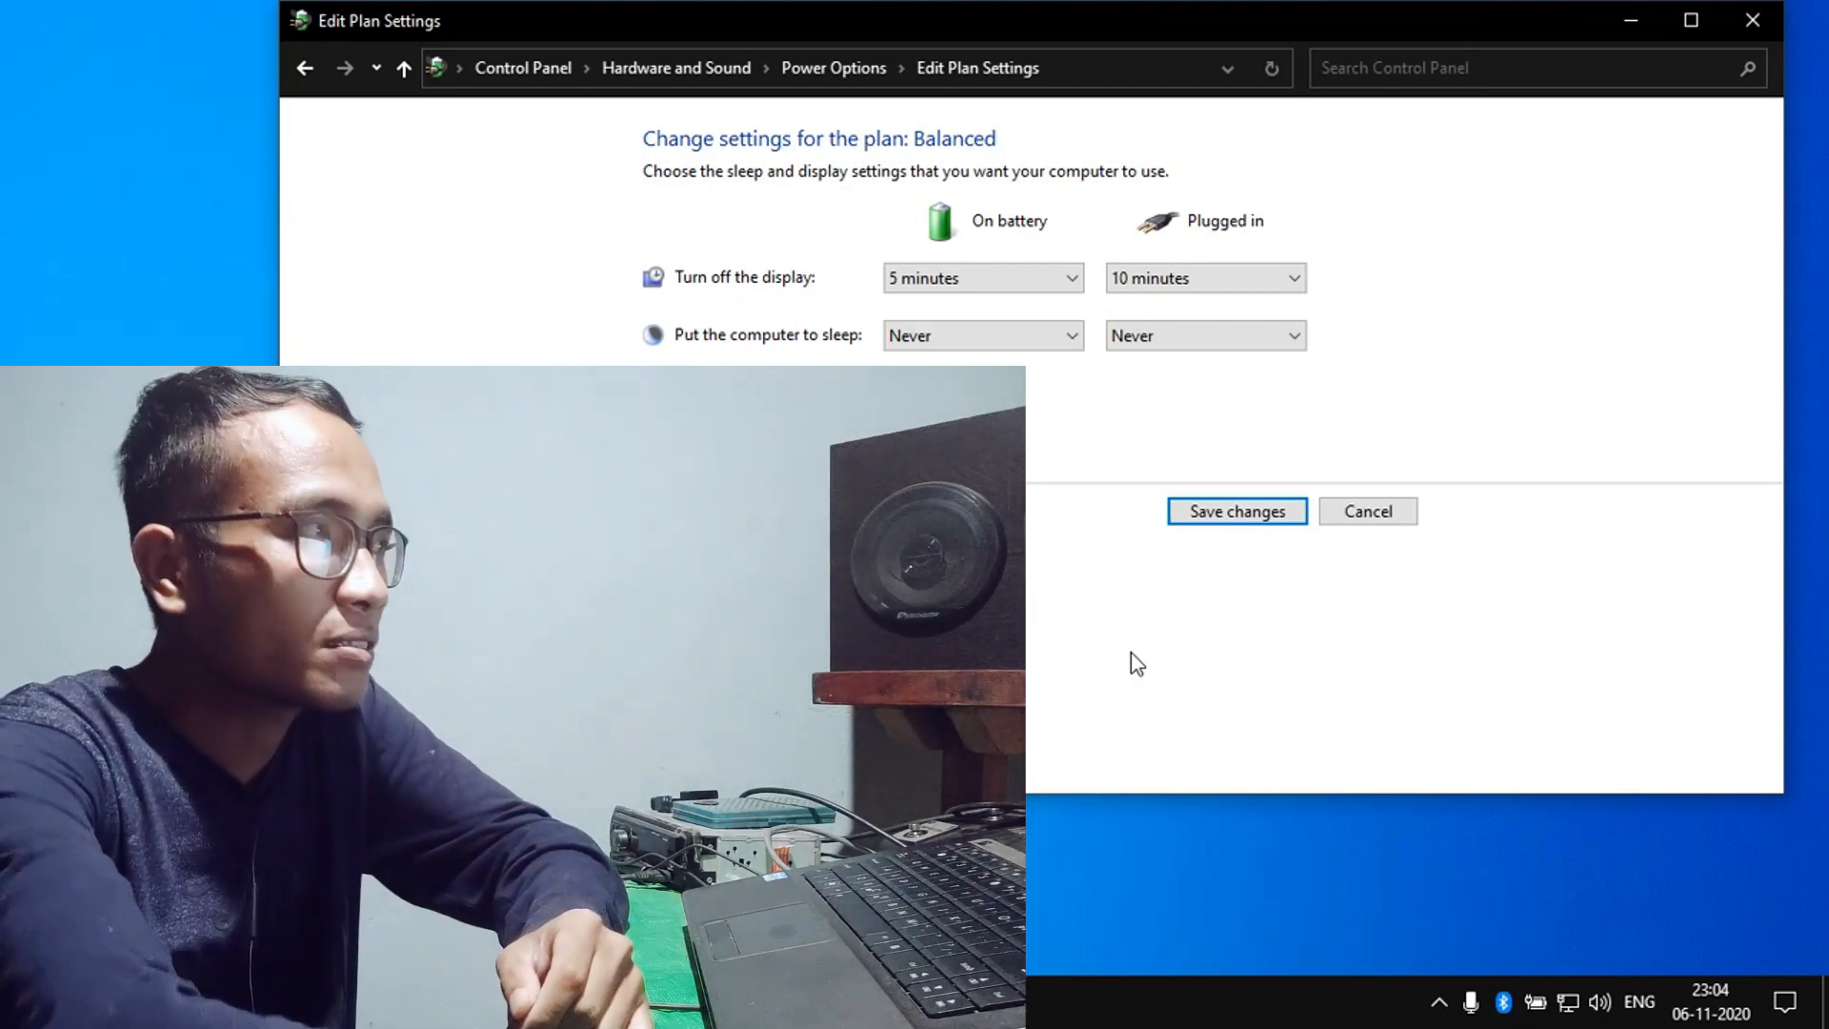
pyautogui.click(1252, 512)
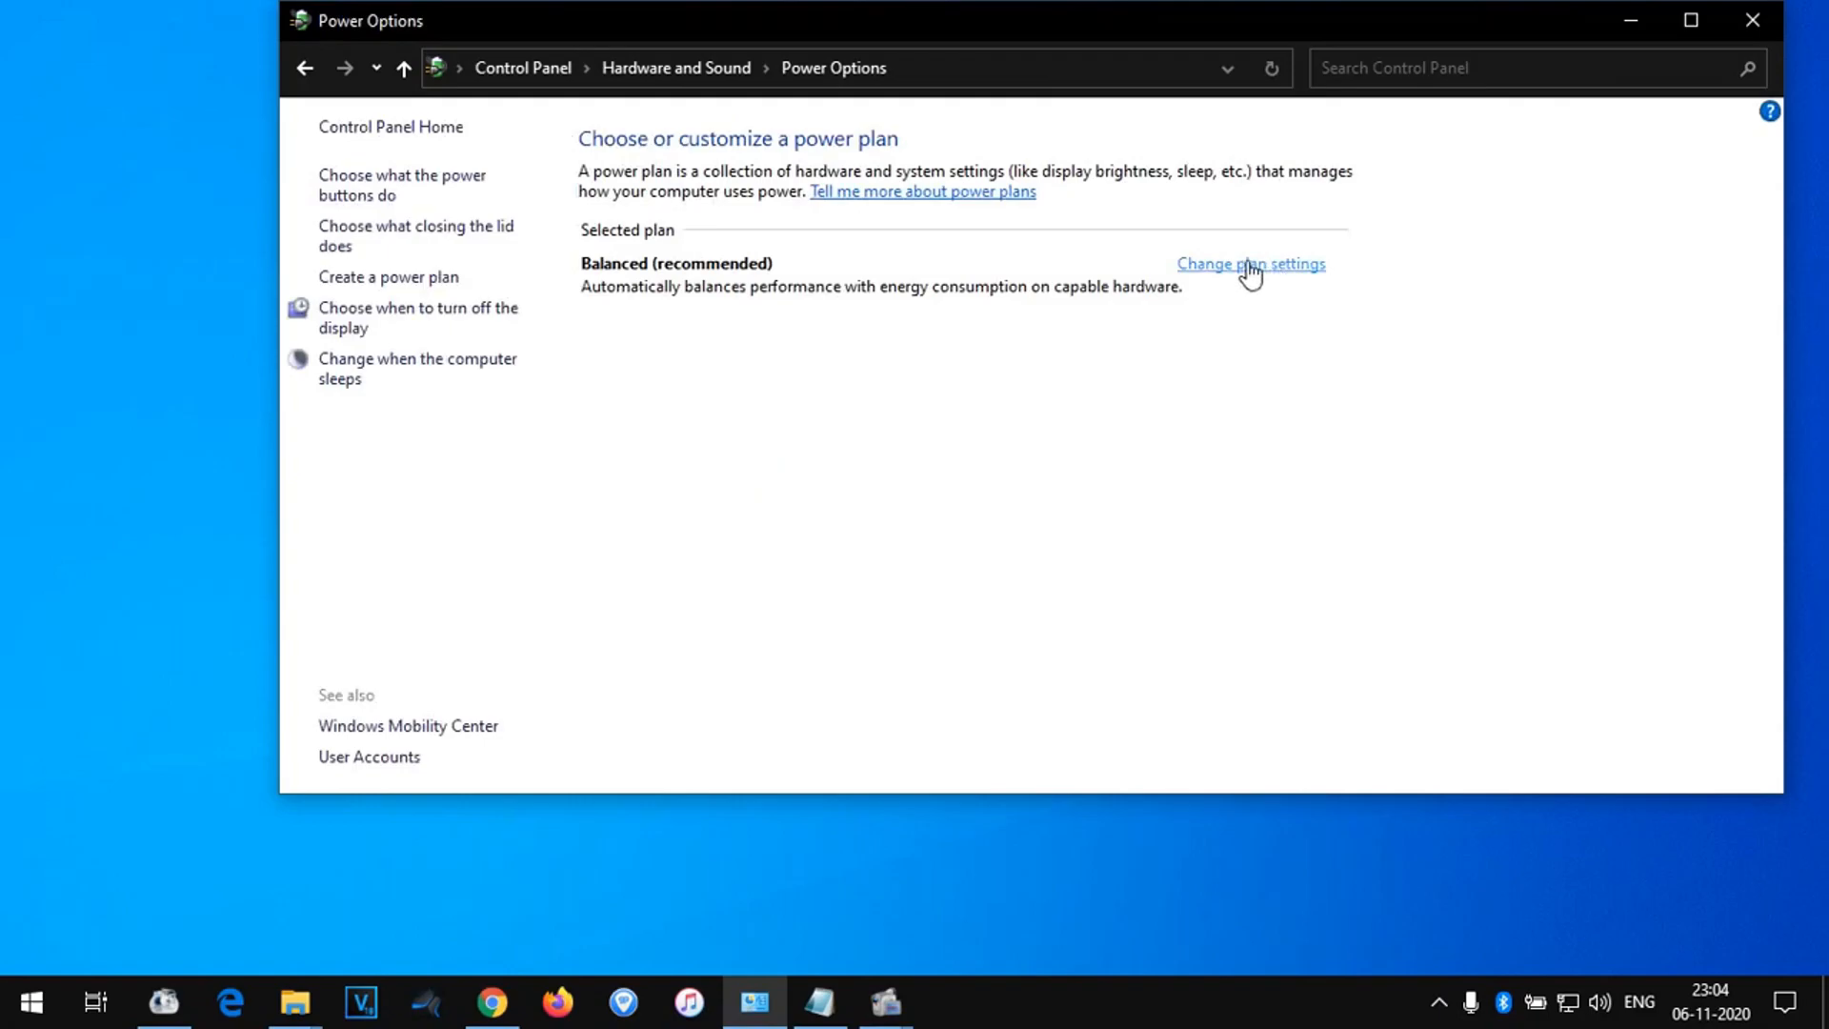
# Open the Balanced plan's advanced power settings and expand the Hard disk group
pyautogui.click(1250, 269)
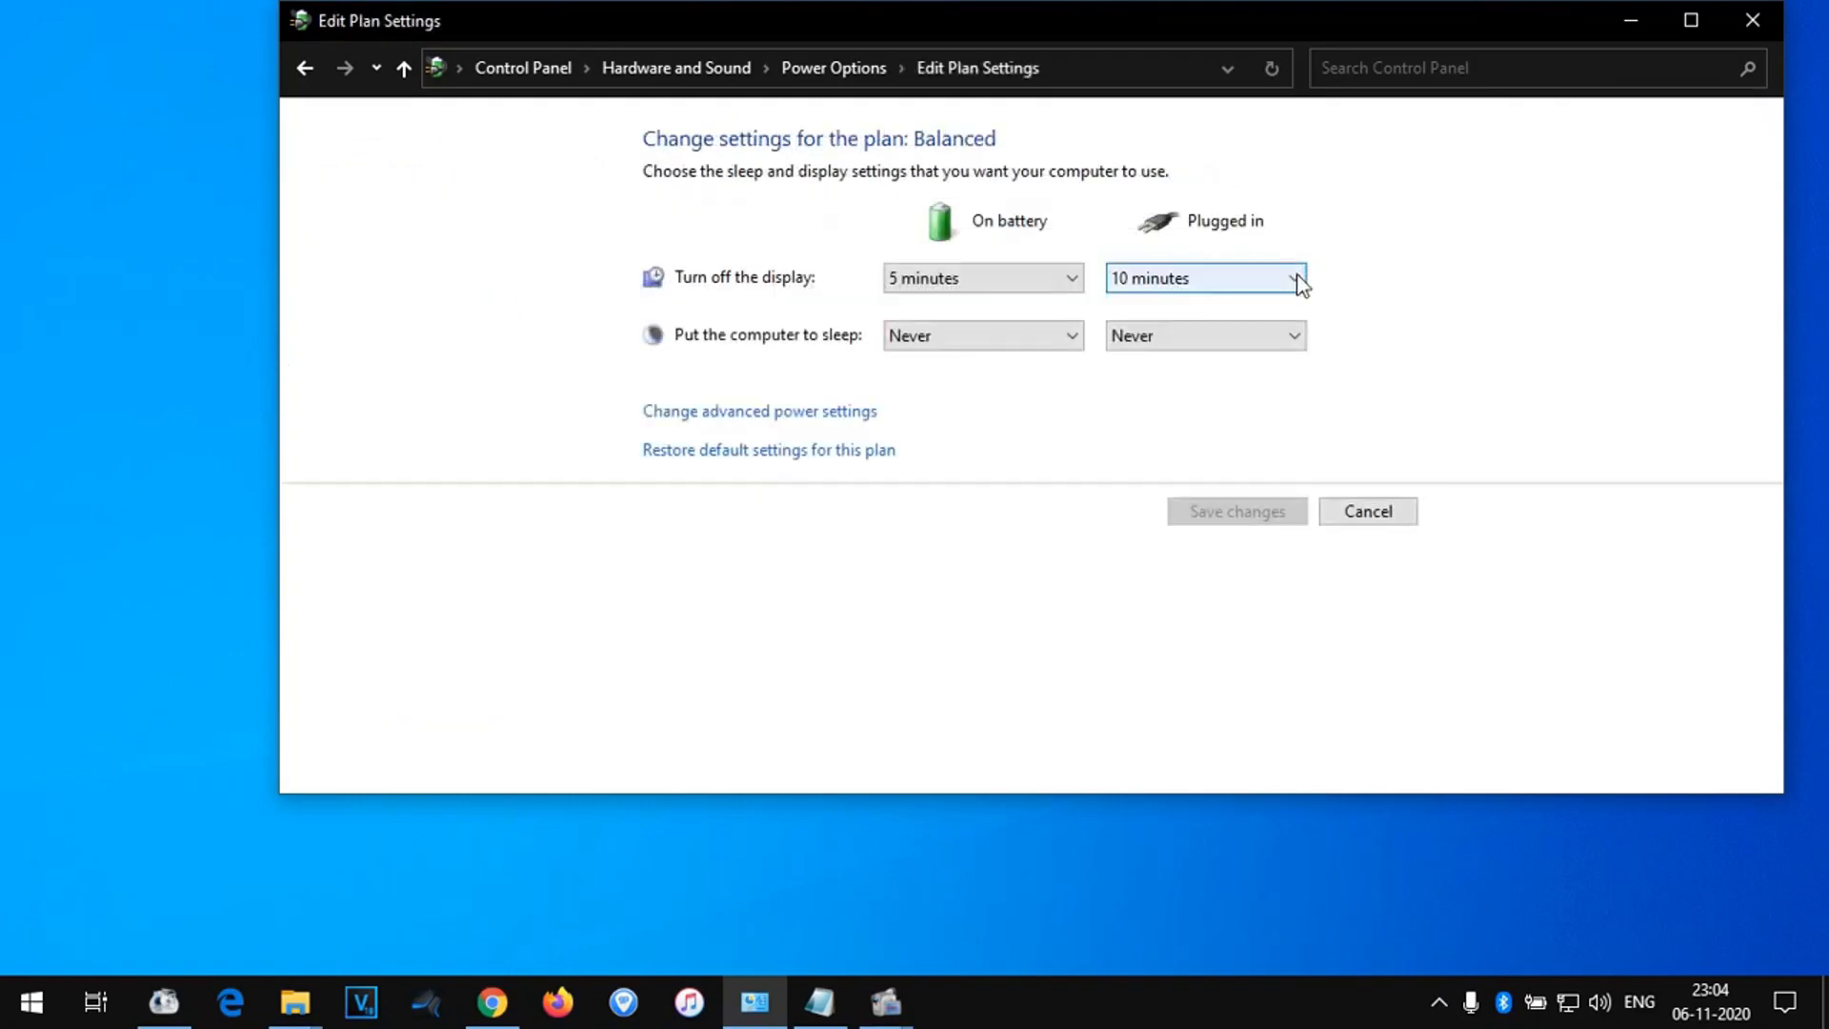
pyautogui.click(795, 419)
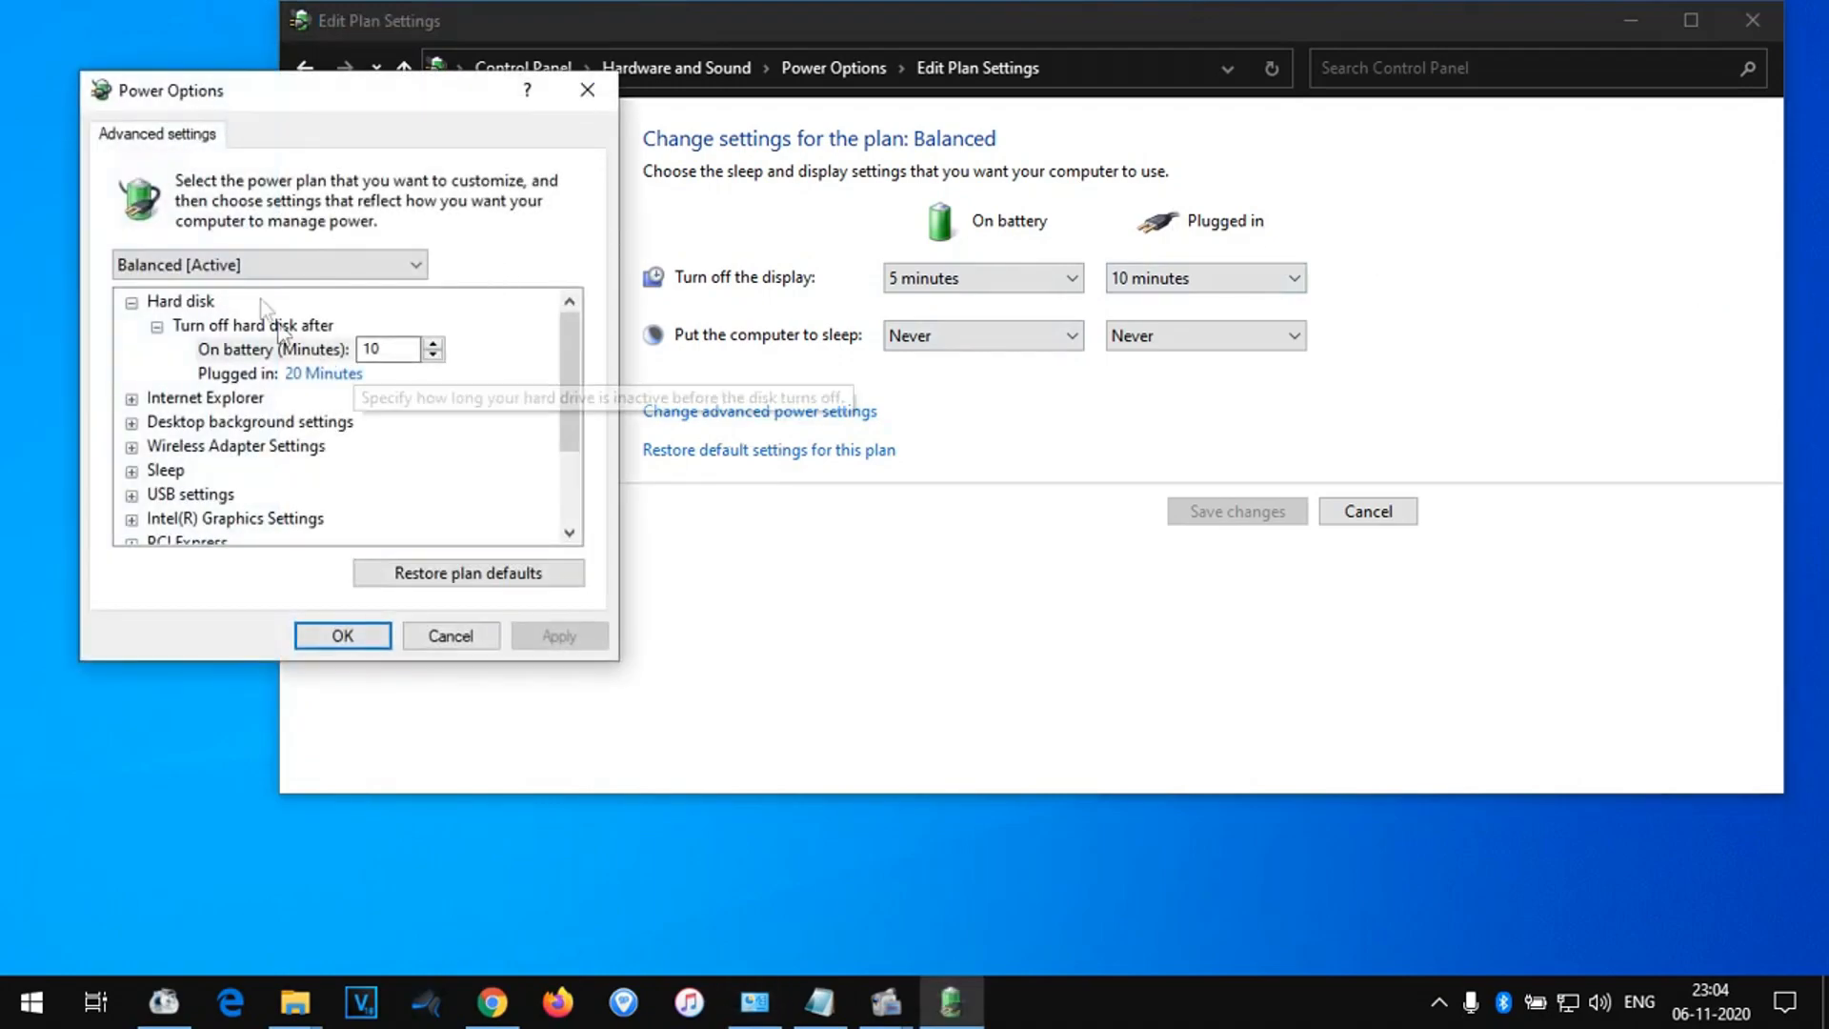
pyautogui.click(145, 332)
pyautogui.click(133, 303)
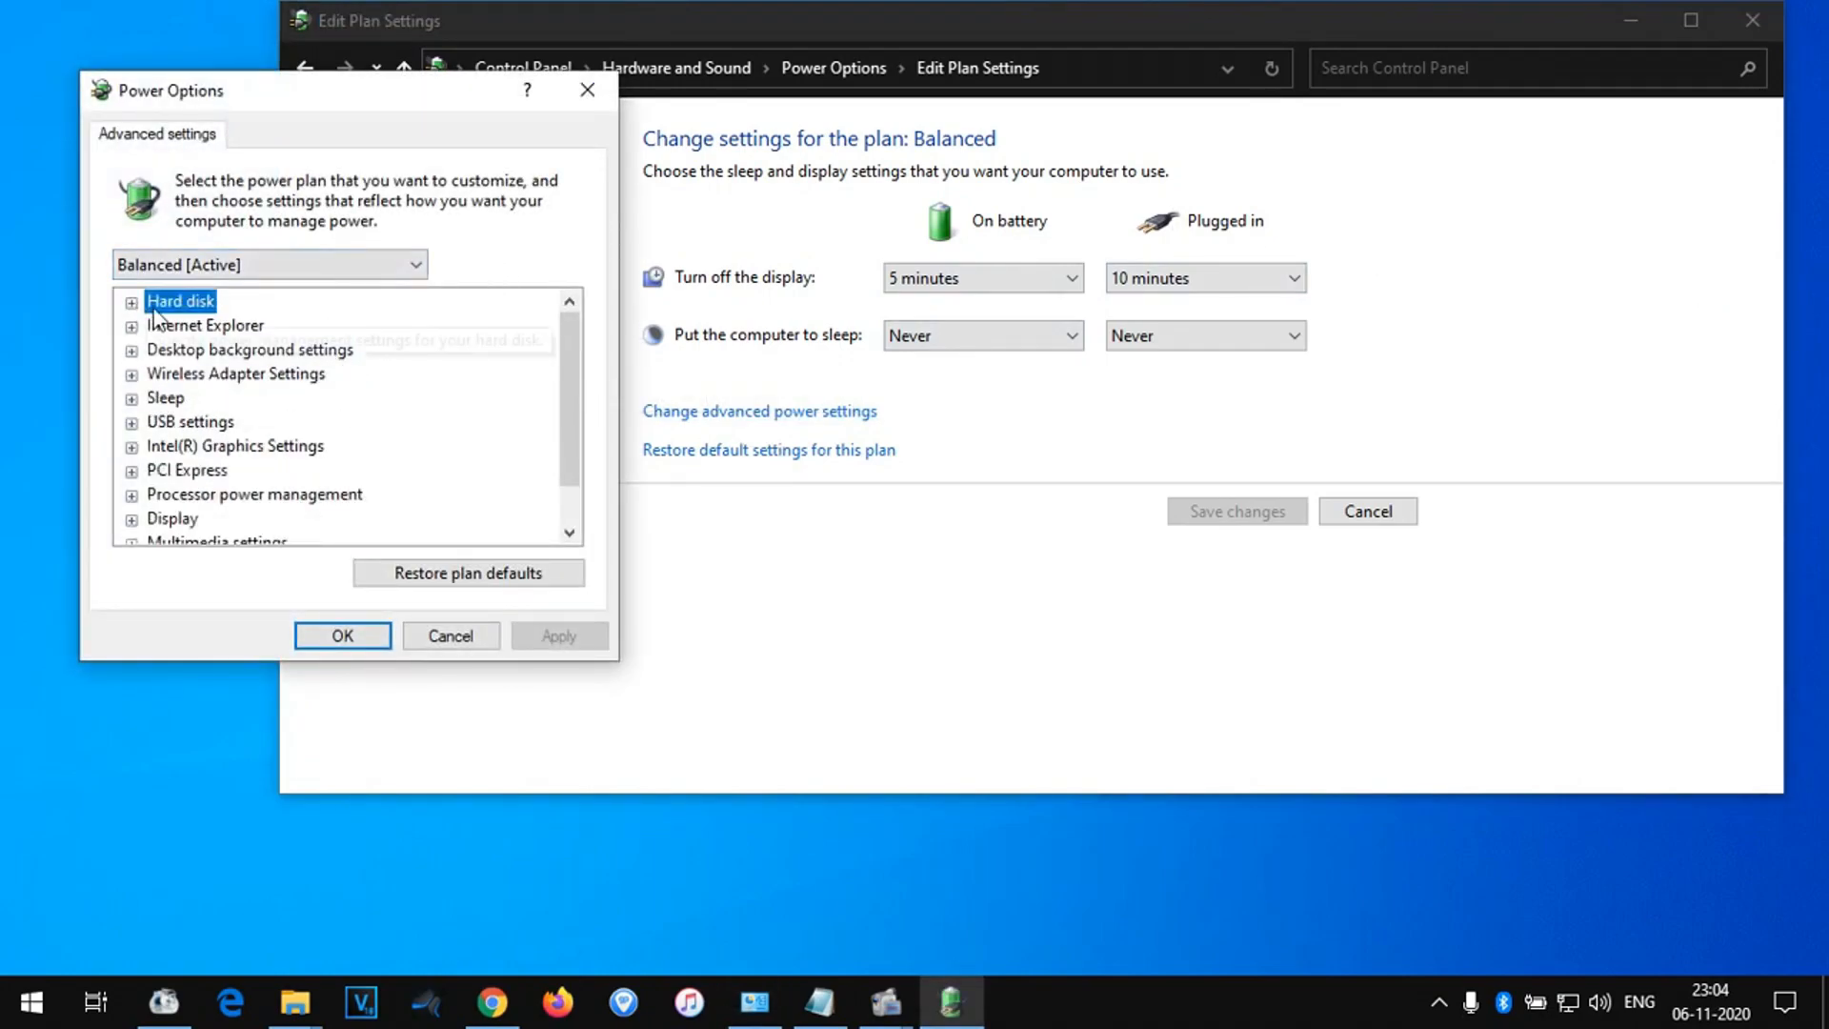
pyautogui.click(133, 303)
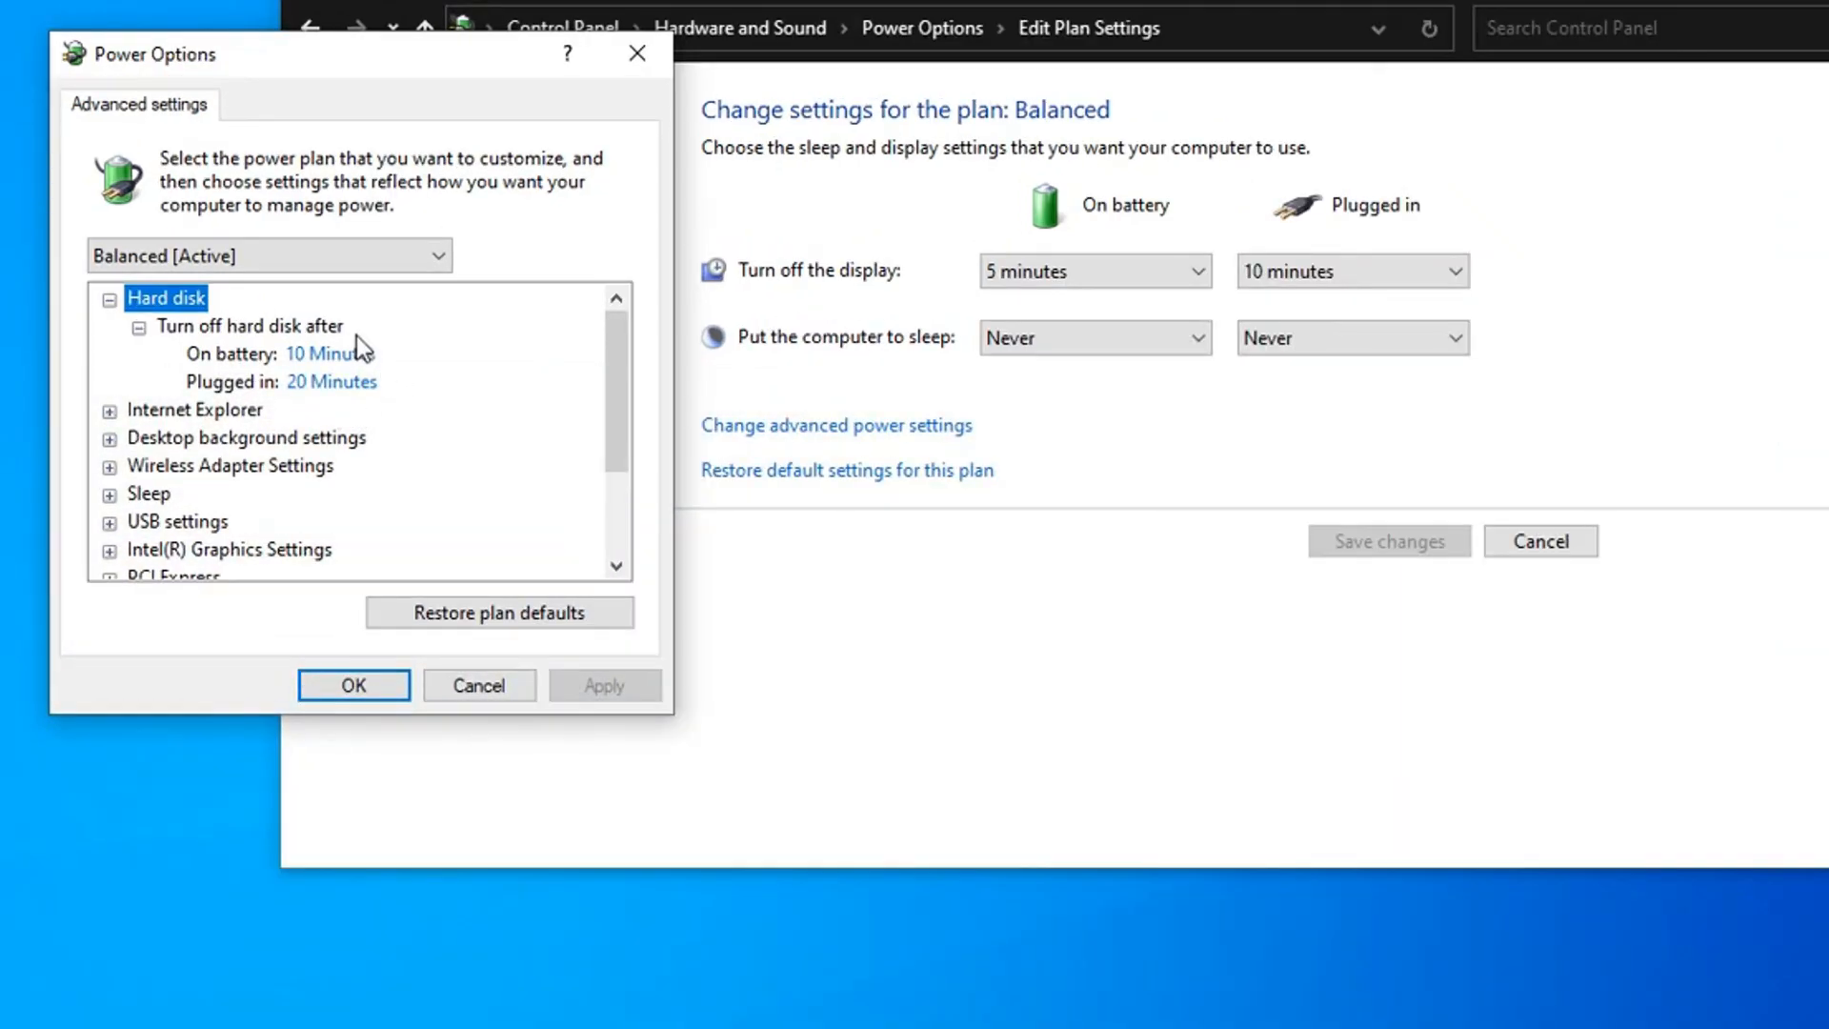
# Set the hard disk turn-off time to 0 minutes (Never) both on battery and plugged in
pyautogui.click(354, 353)
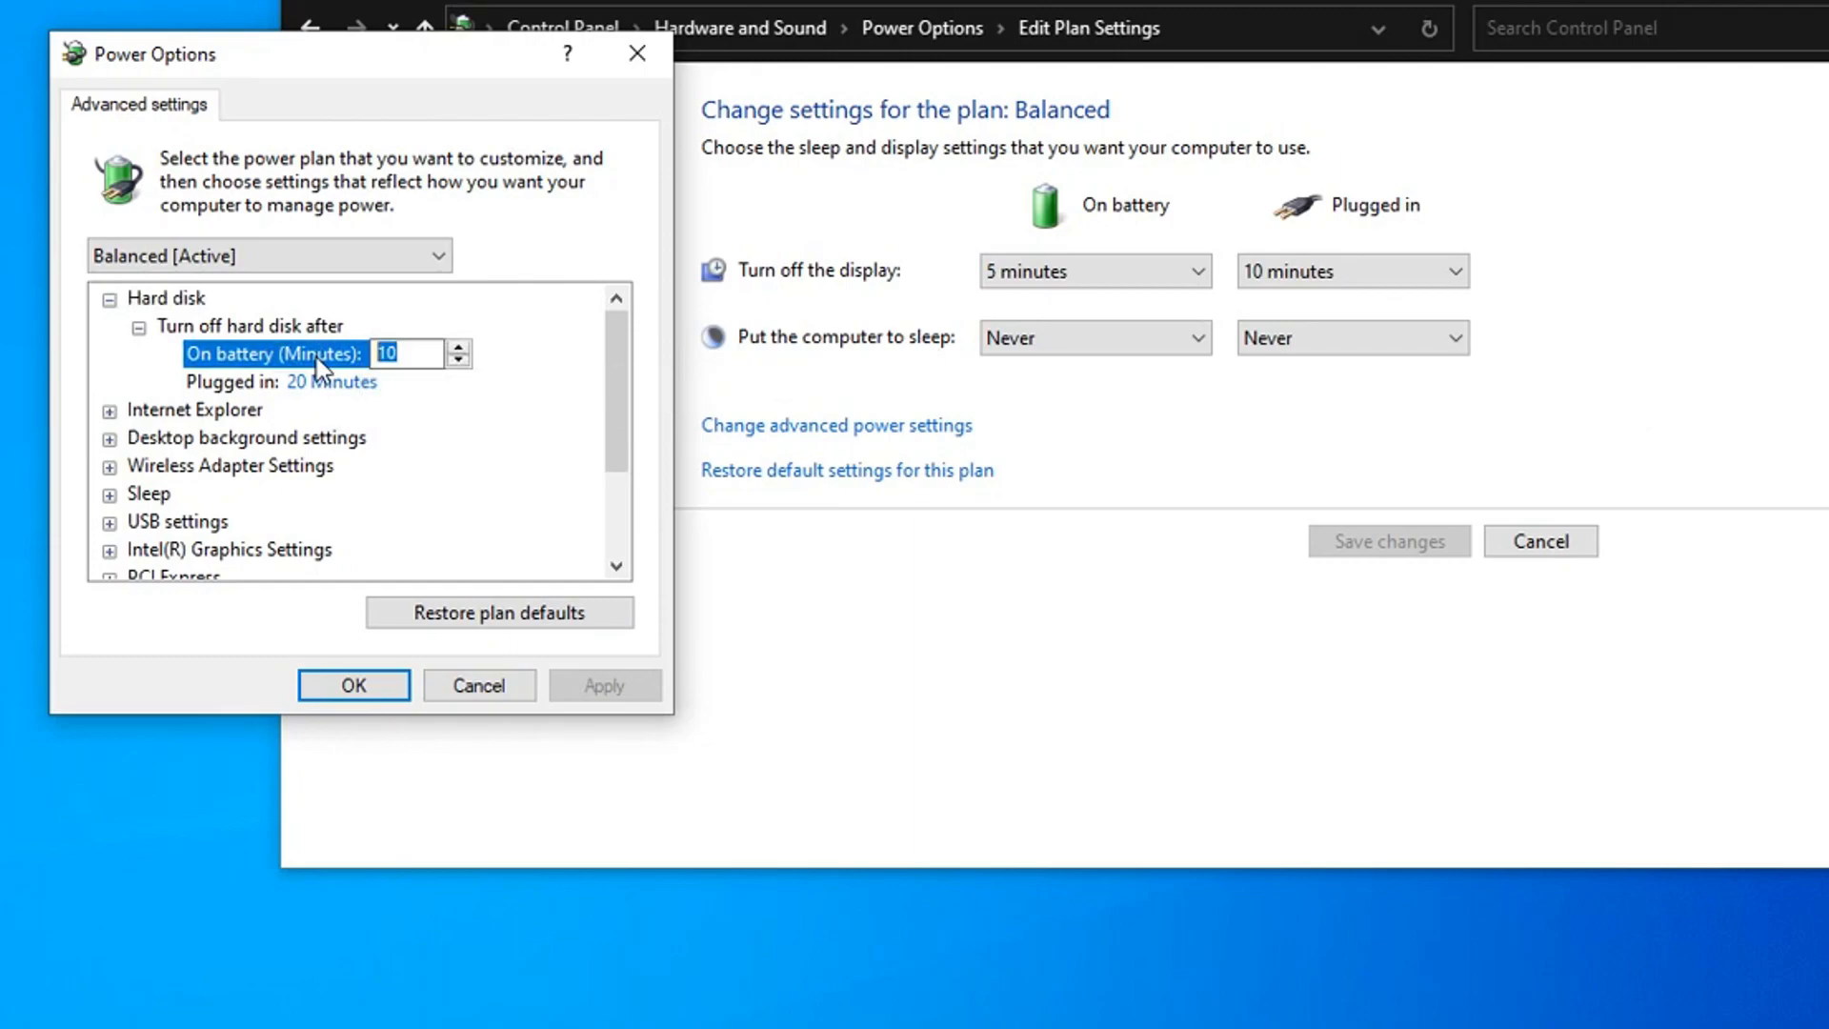
pyautogui.write('0')
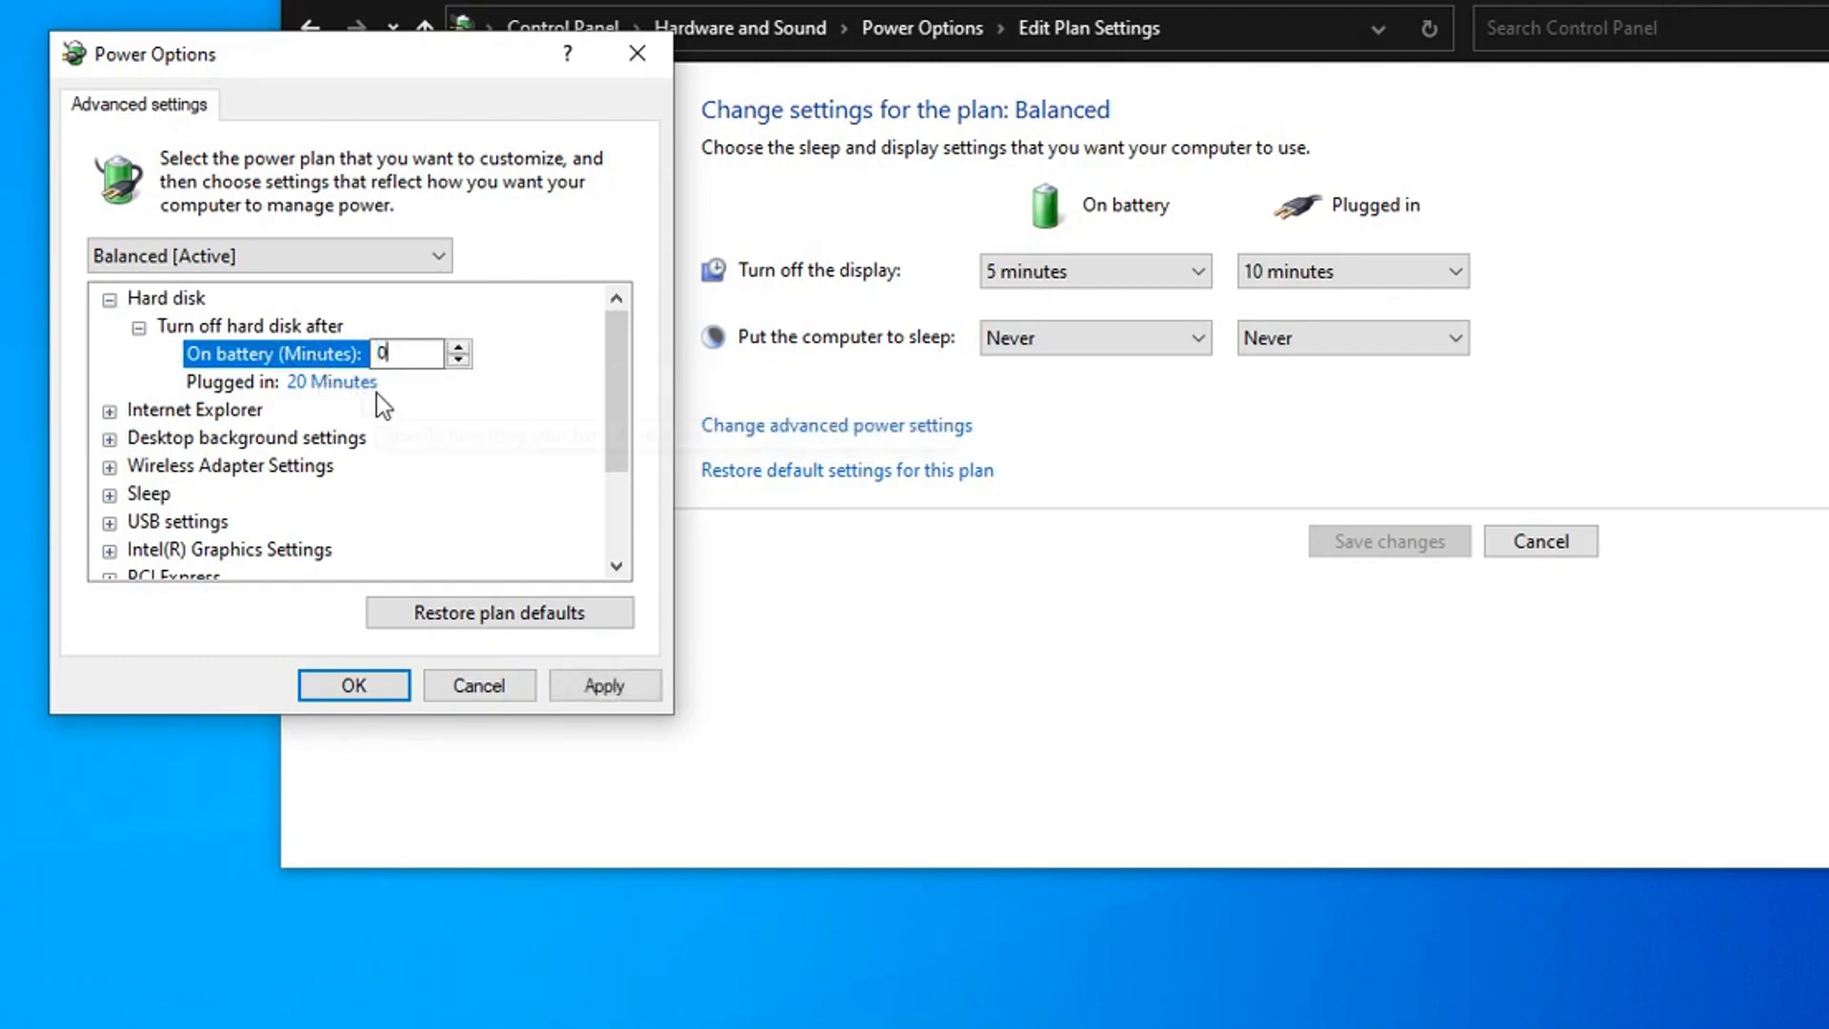
pyautogui.click(356, 389)
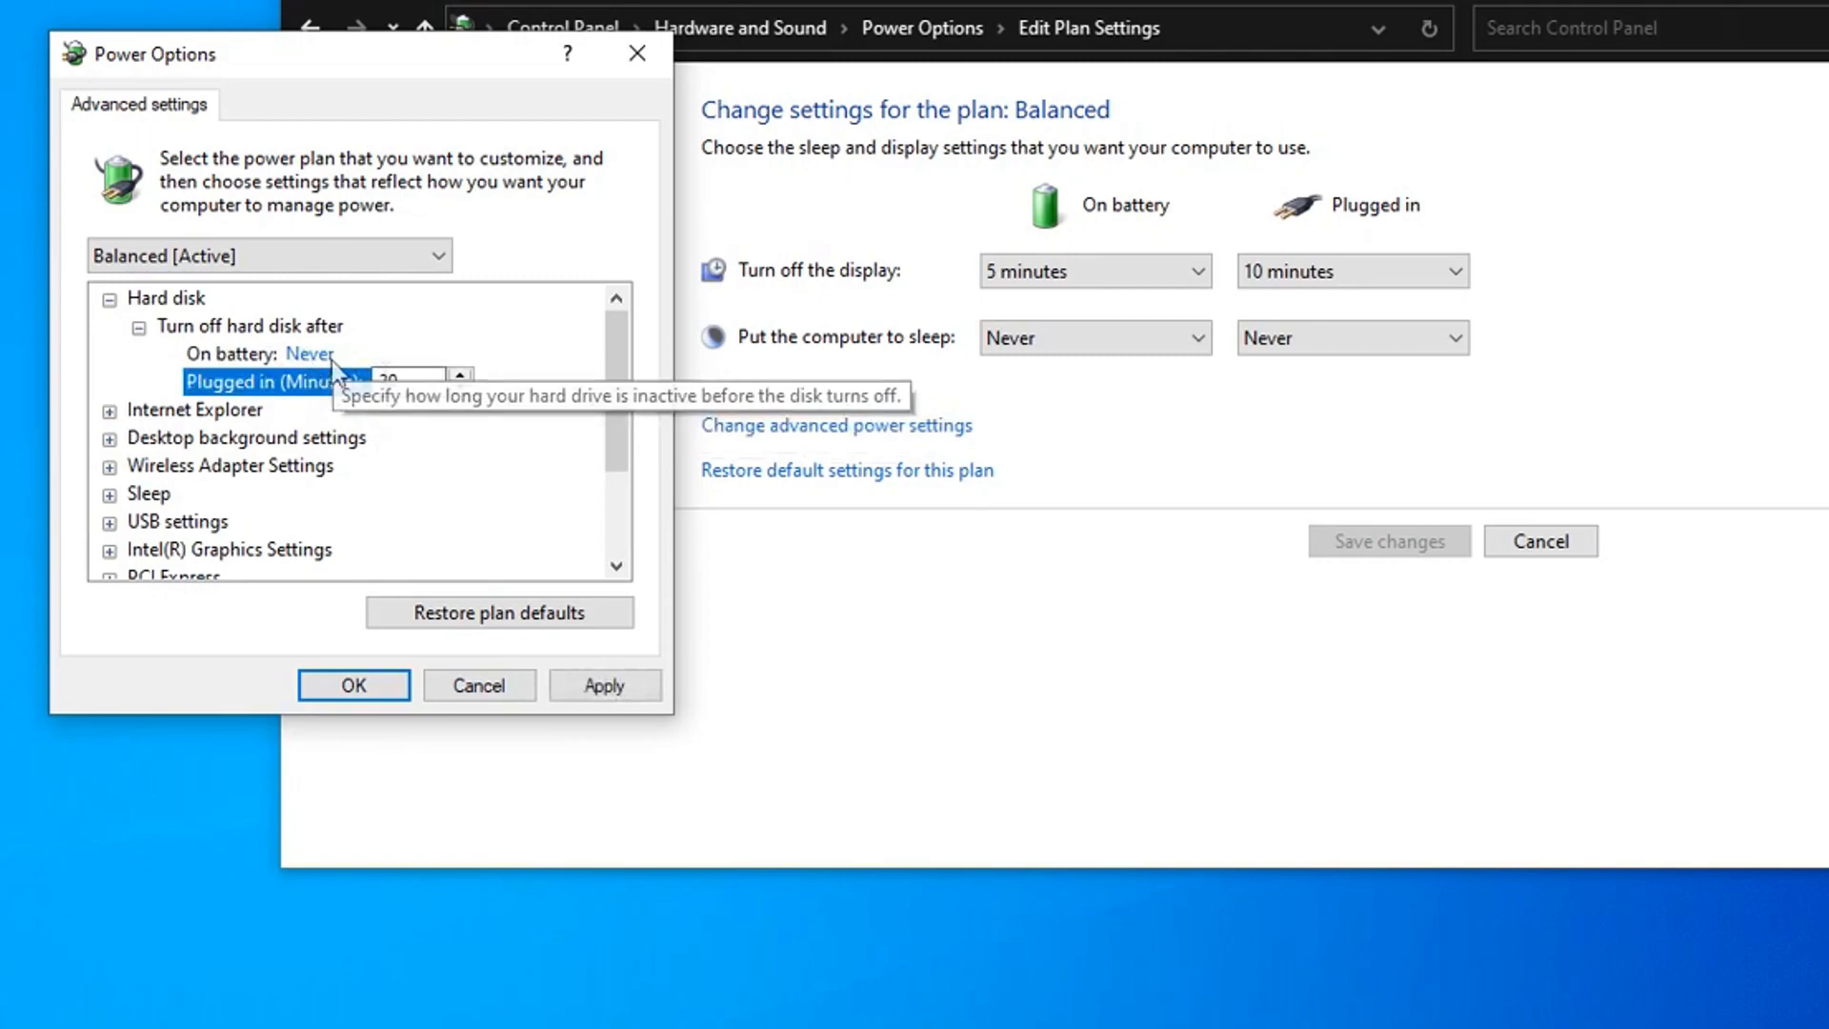
pyautogui.click(413, 380)
pyautogui.write('0')
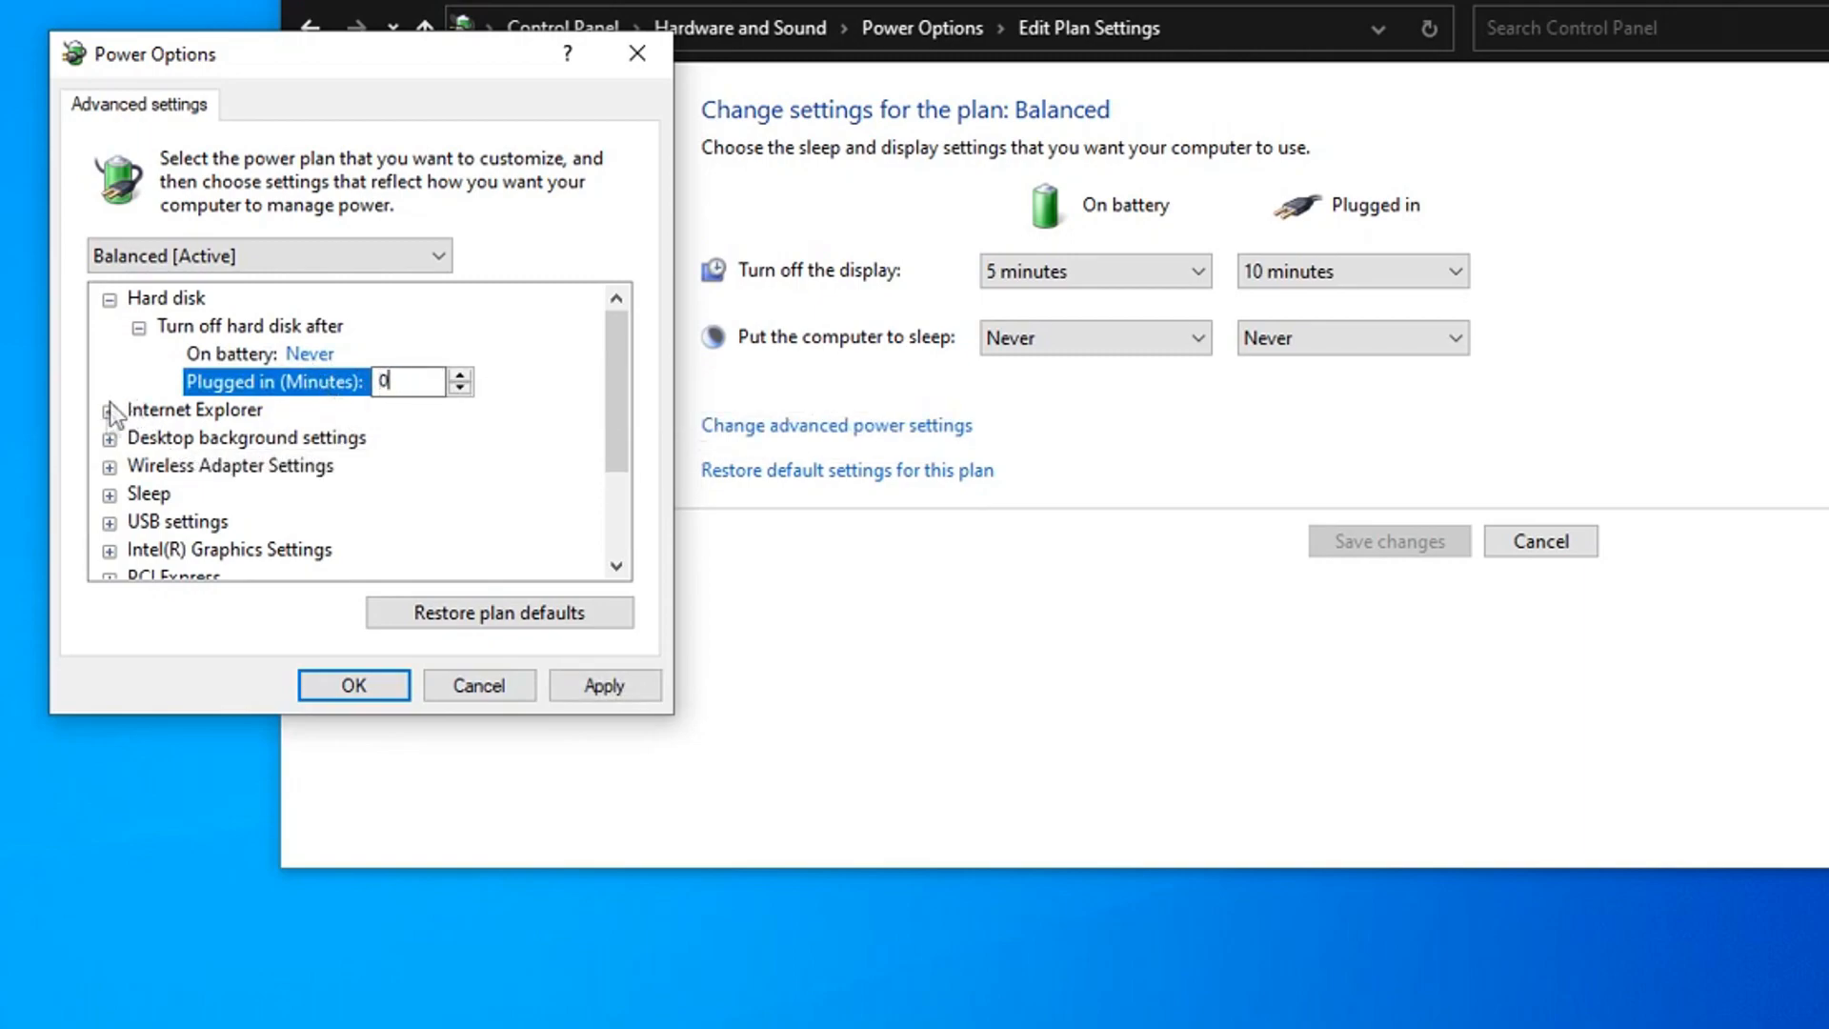
pyautogui.click(237, 412)
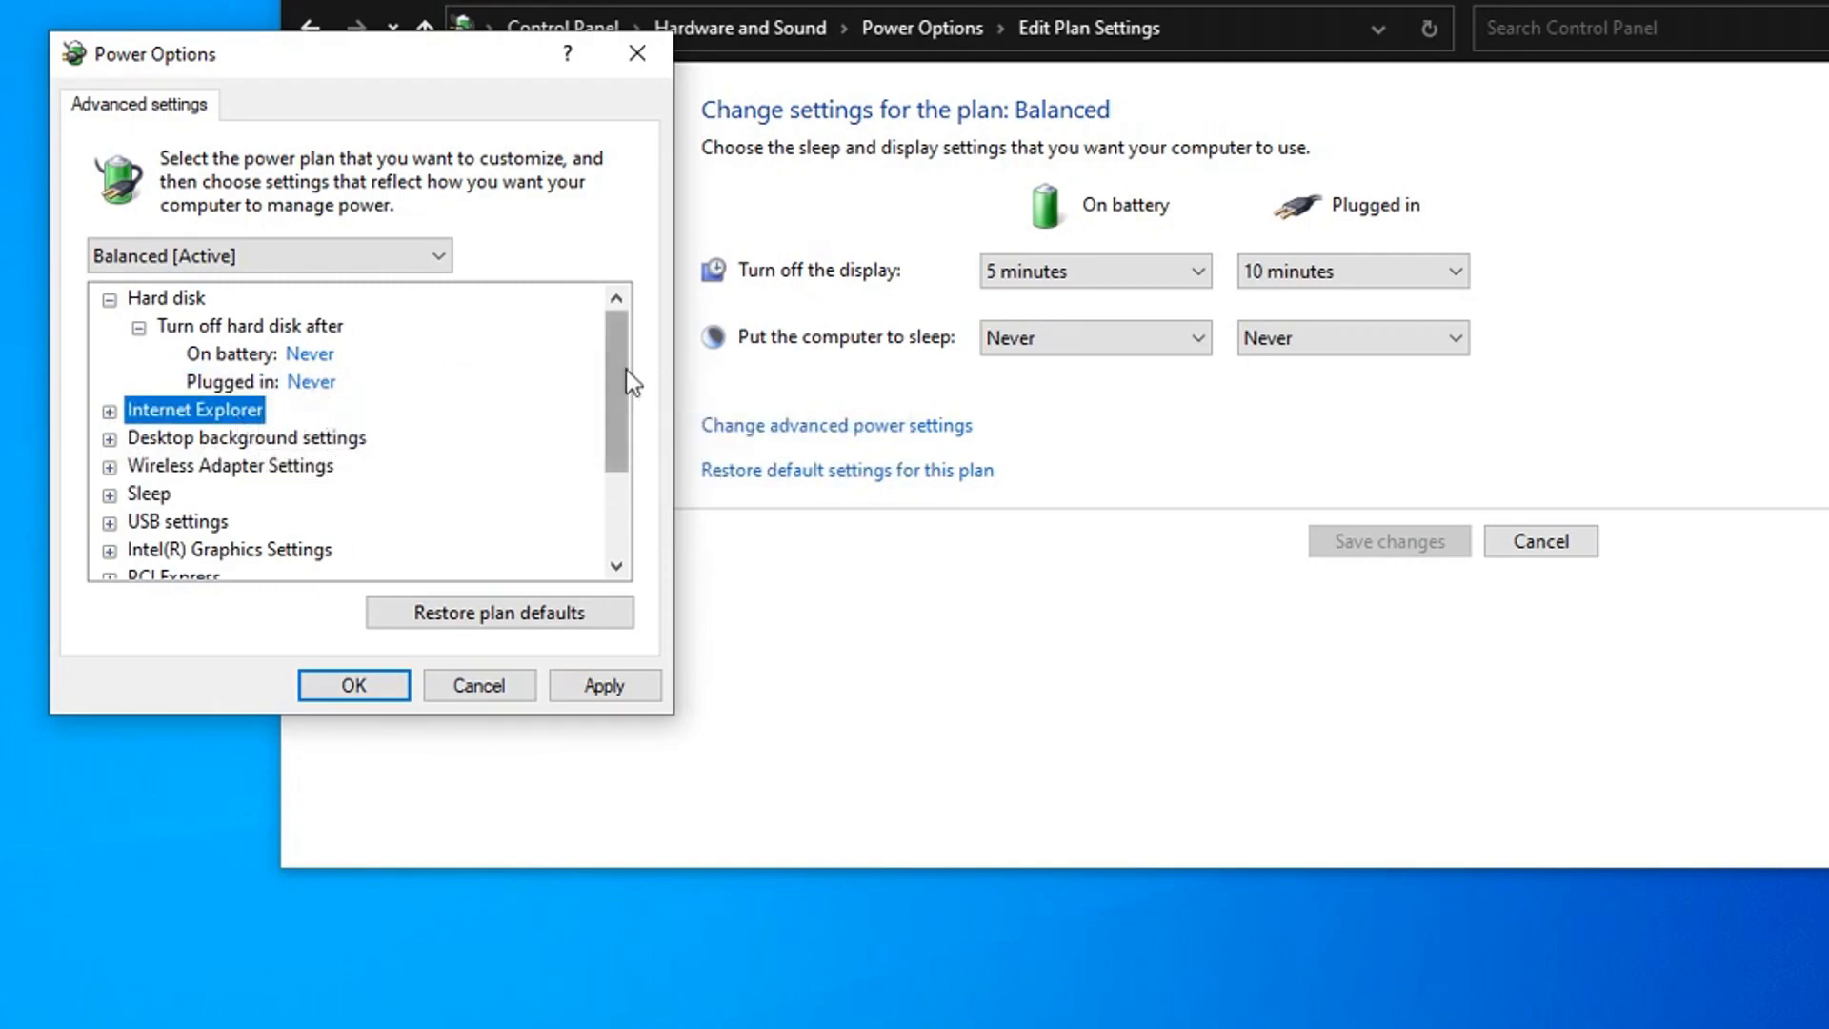
# Look through the Internet Explorer and Desktop background groups and examine the wireless adapter's Power Saving Mode on battery and plugged in
pyautogui.scroll(-1, 626, 370)
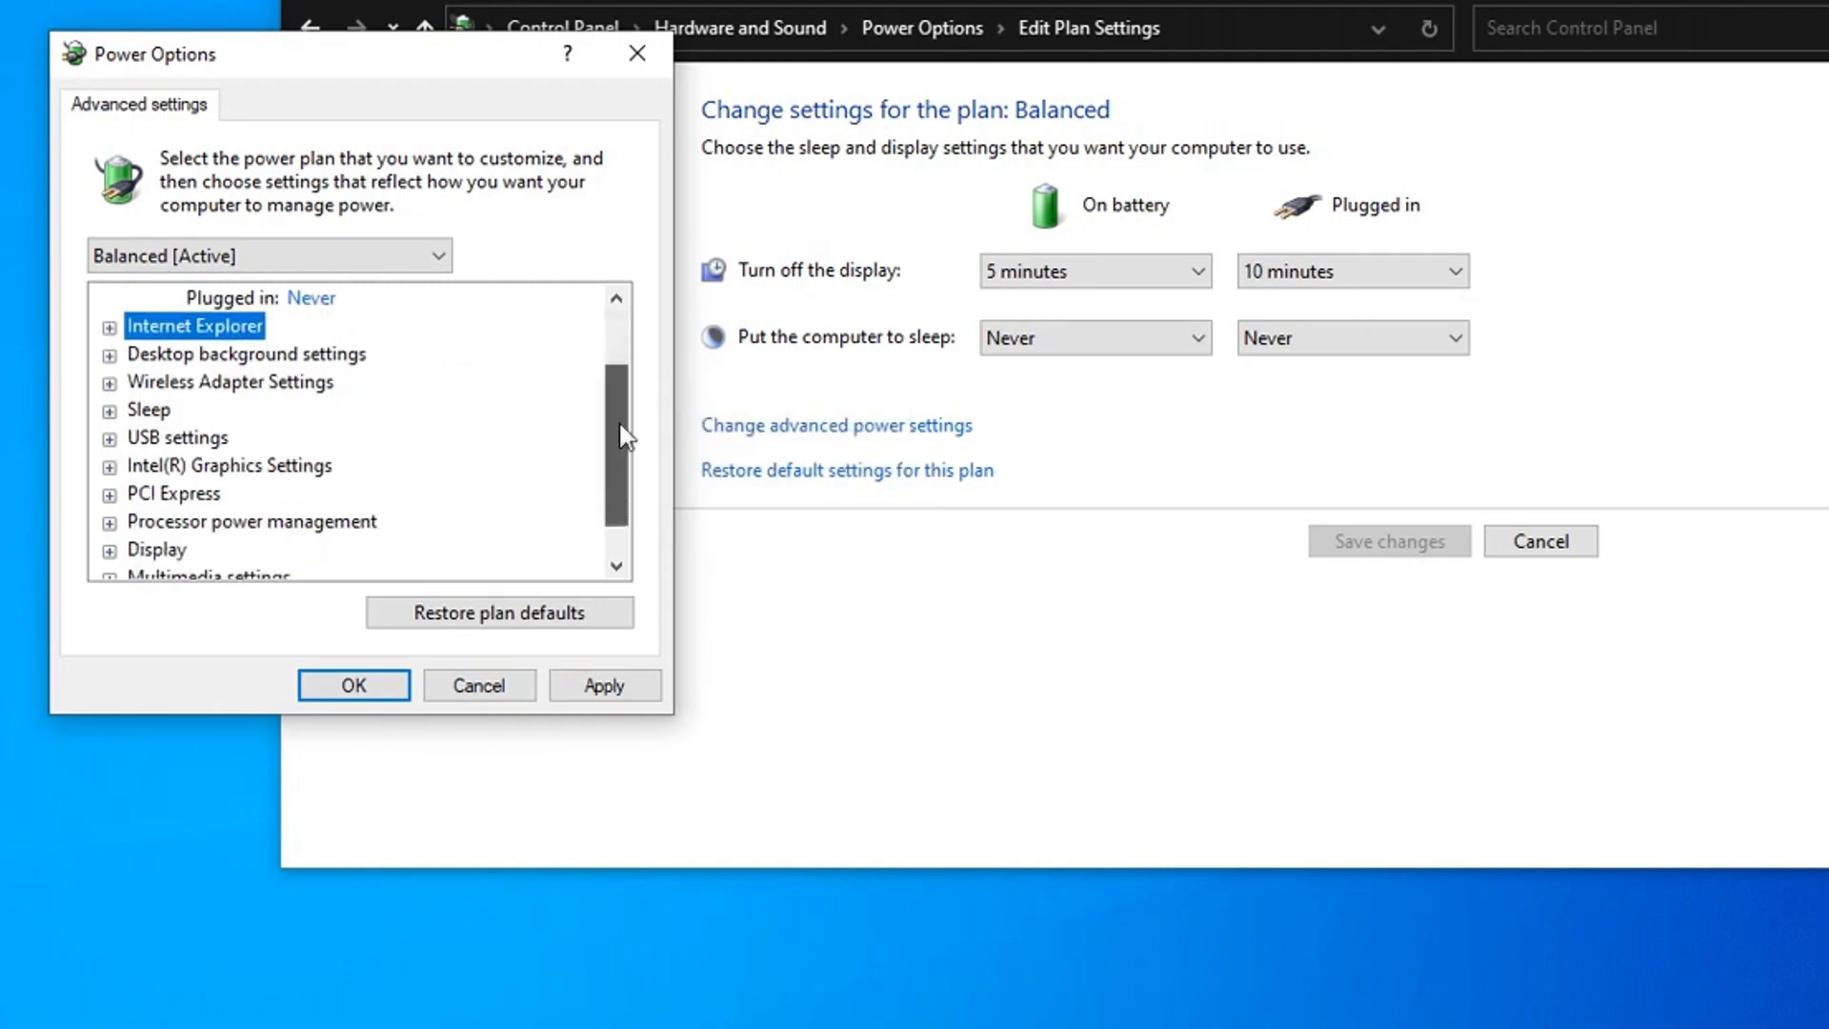
pyautogui.click(108, 355)
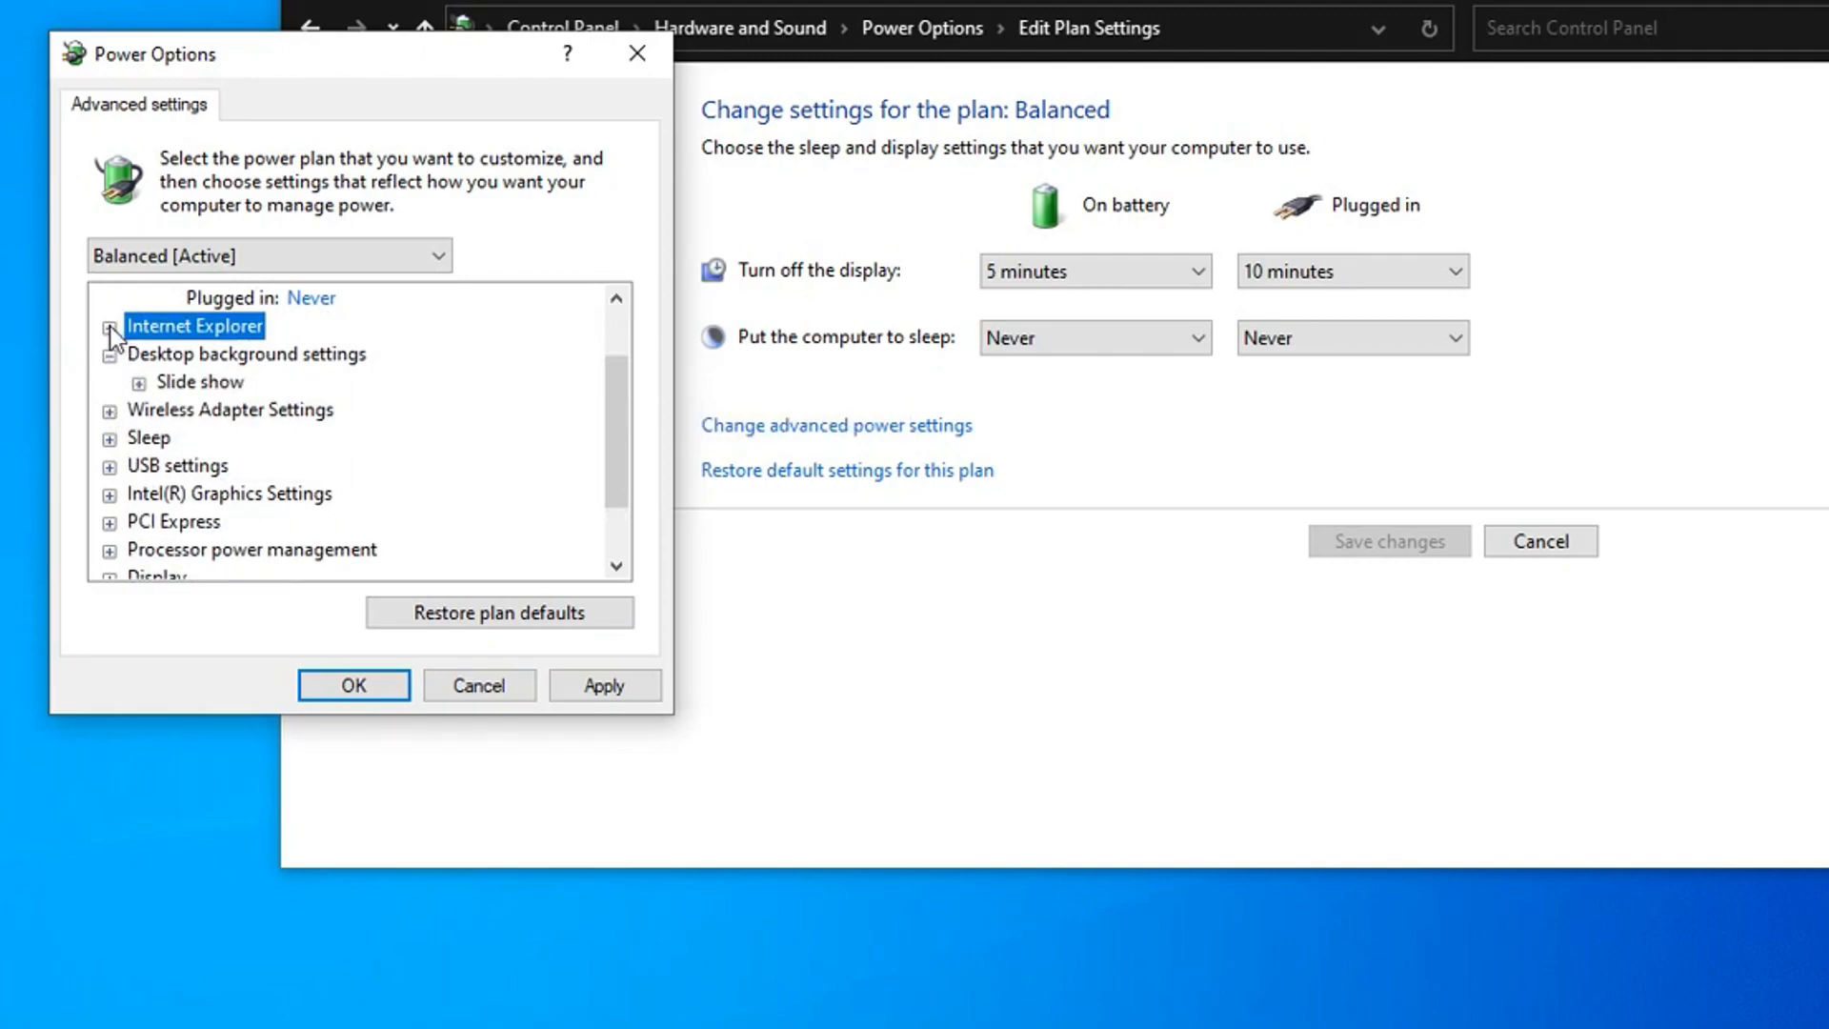
pyautogui.click(110, 327)
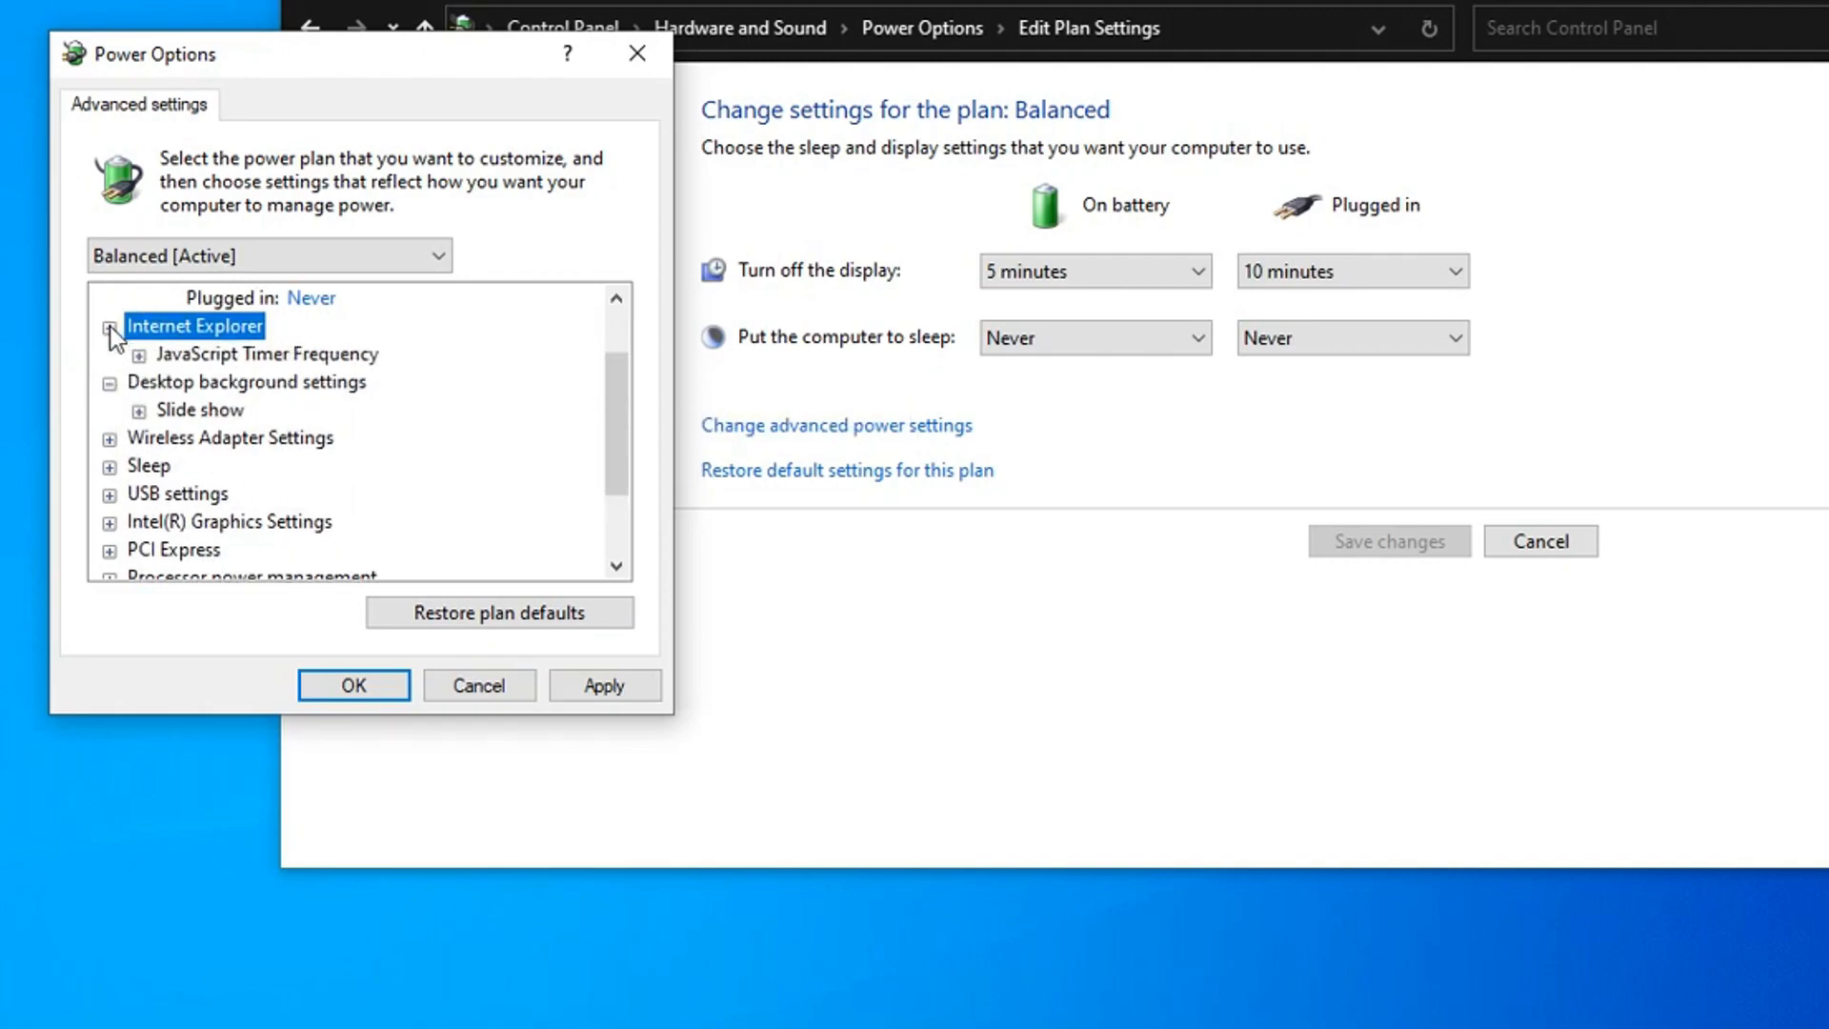
pyautogui.click(109, 383)
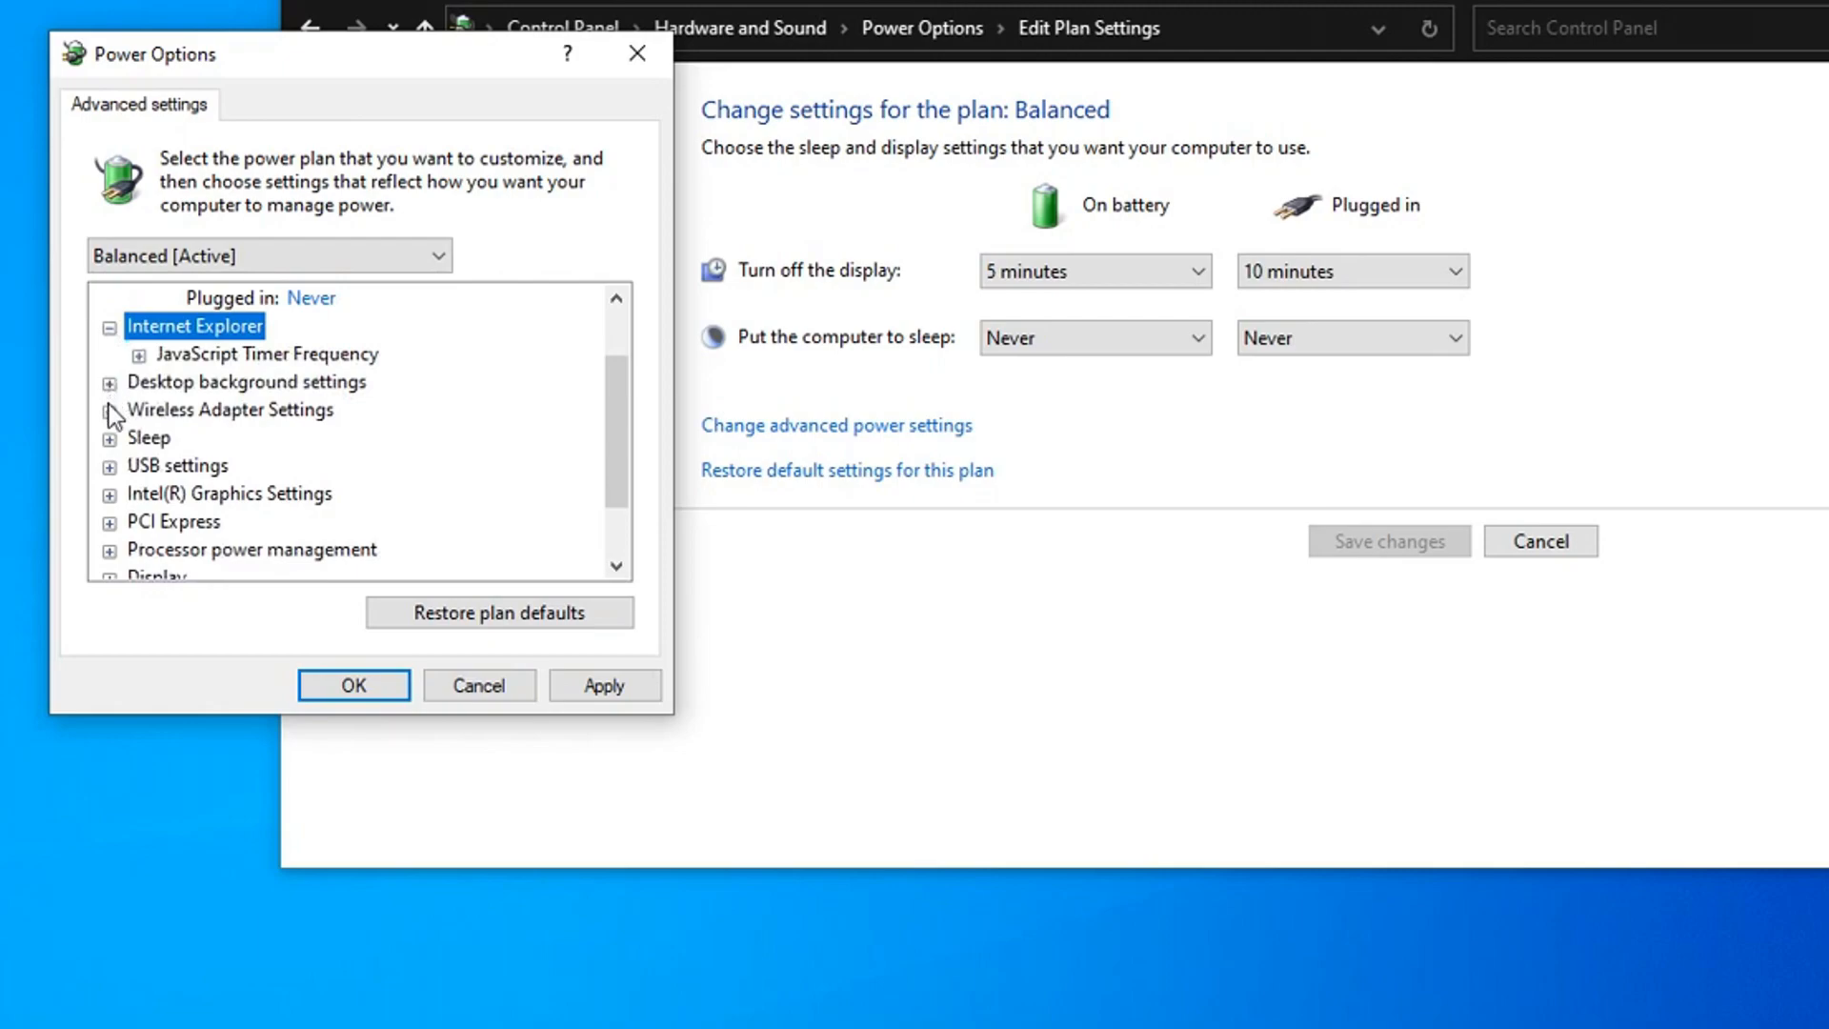
pyautogui.click(109, 410)
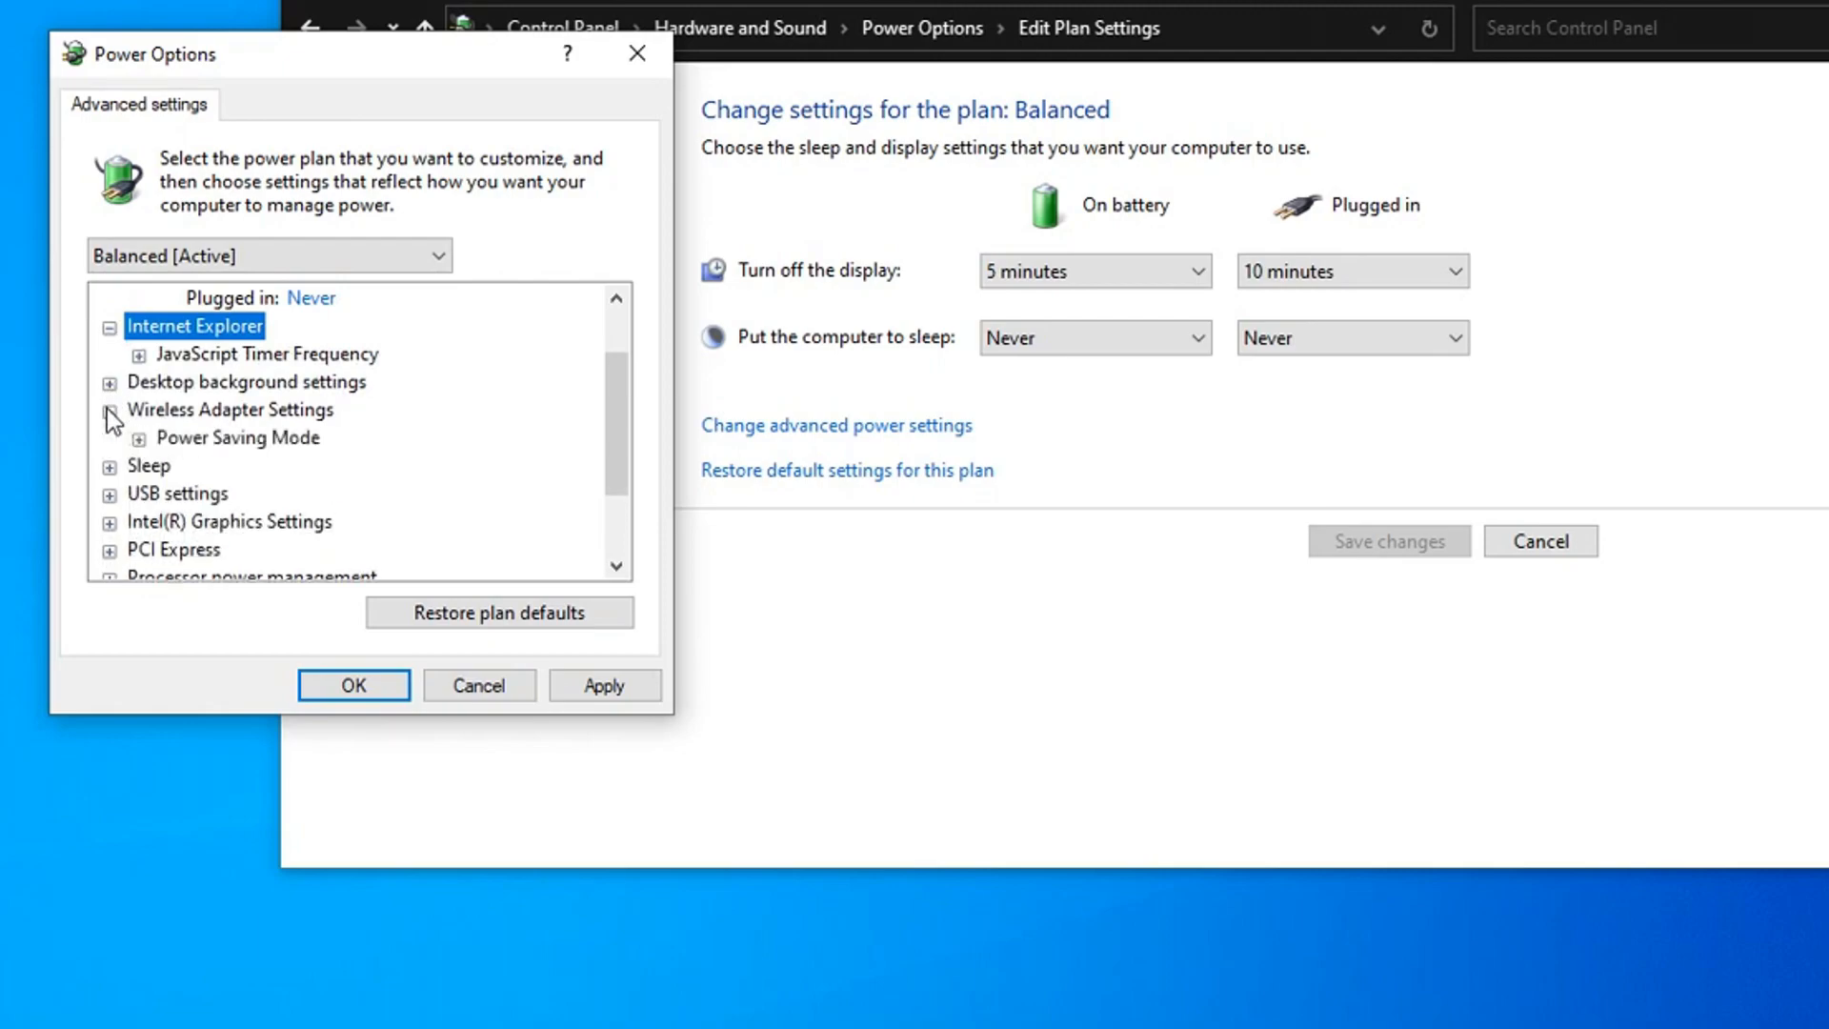
pyautogui.click(139, 439)
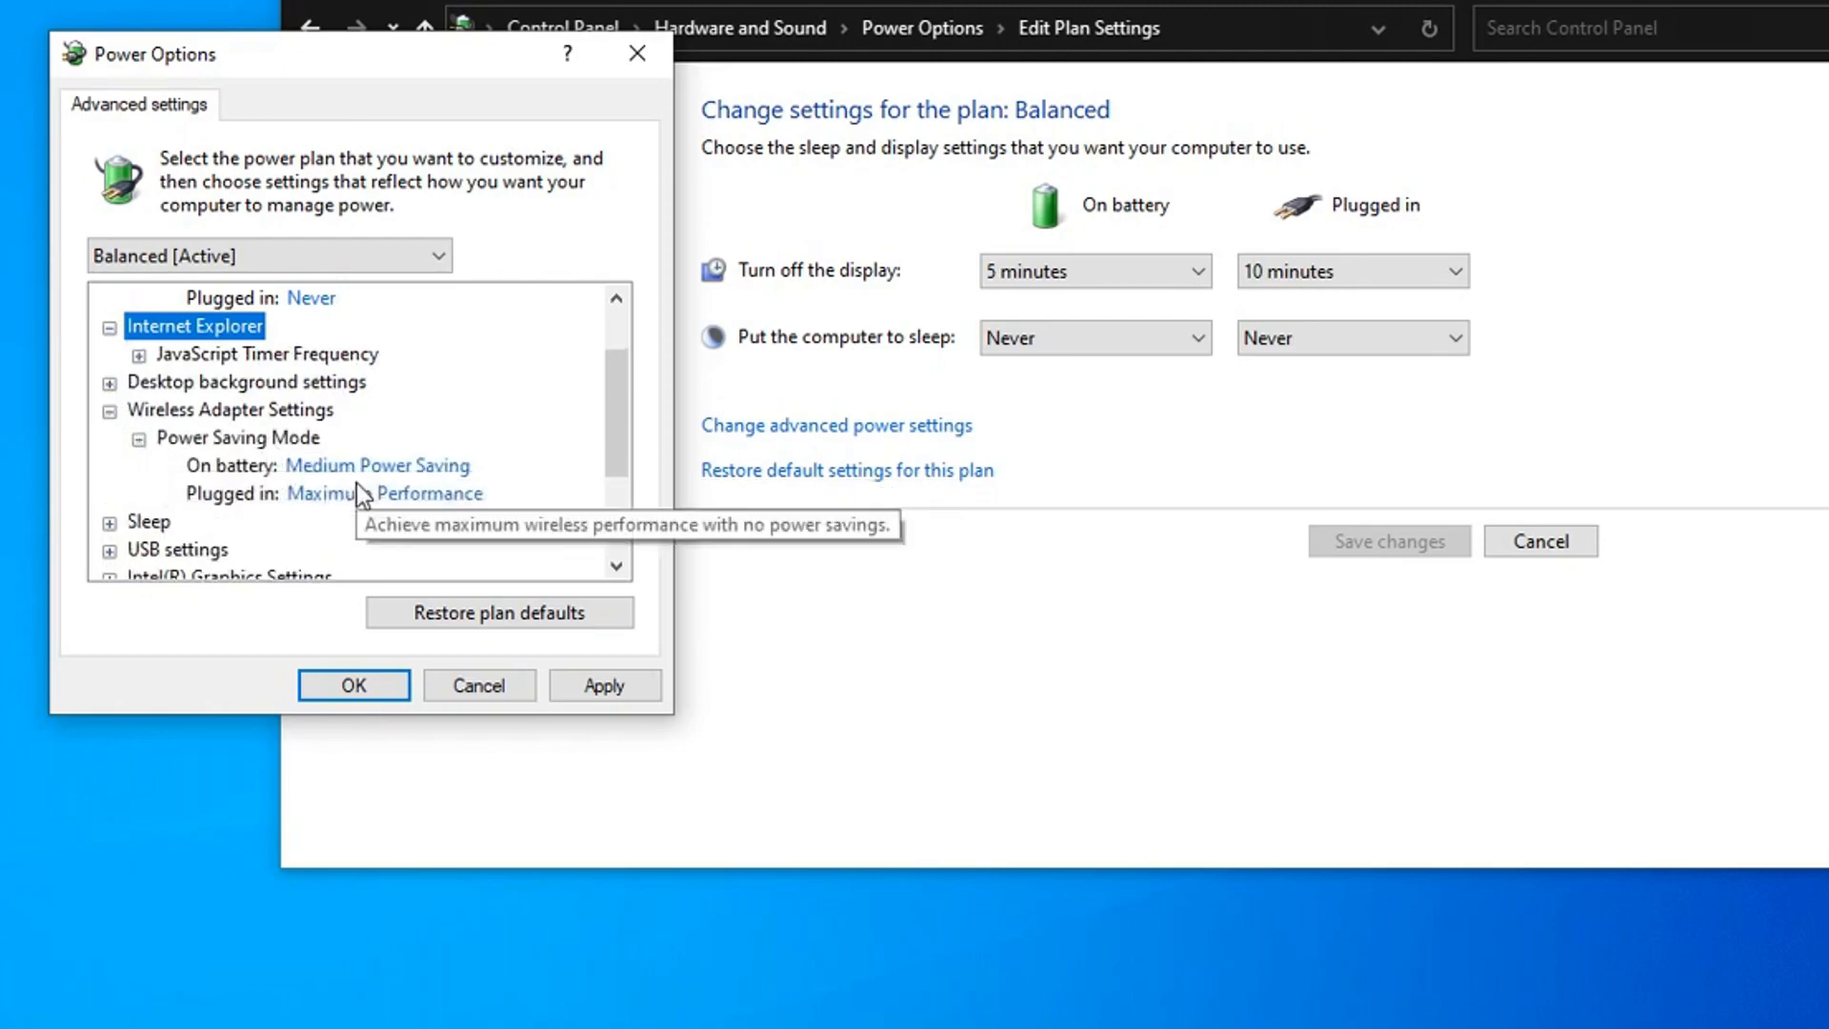
pyautogui.click(409, 465)
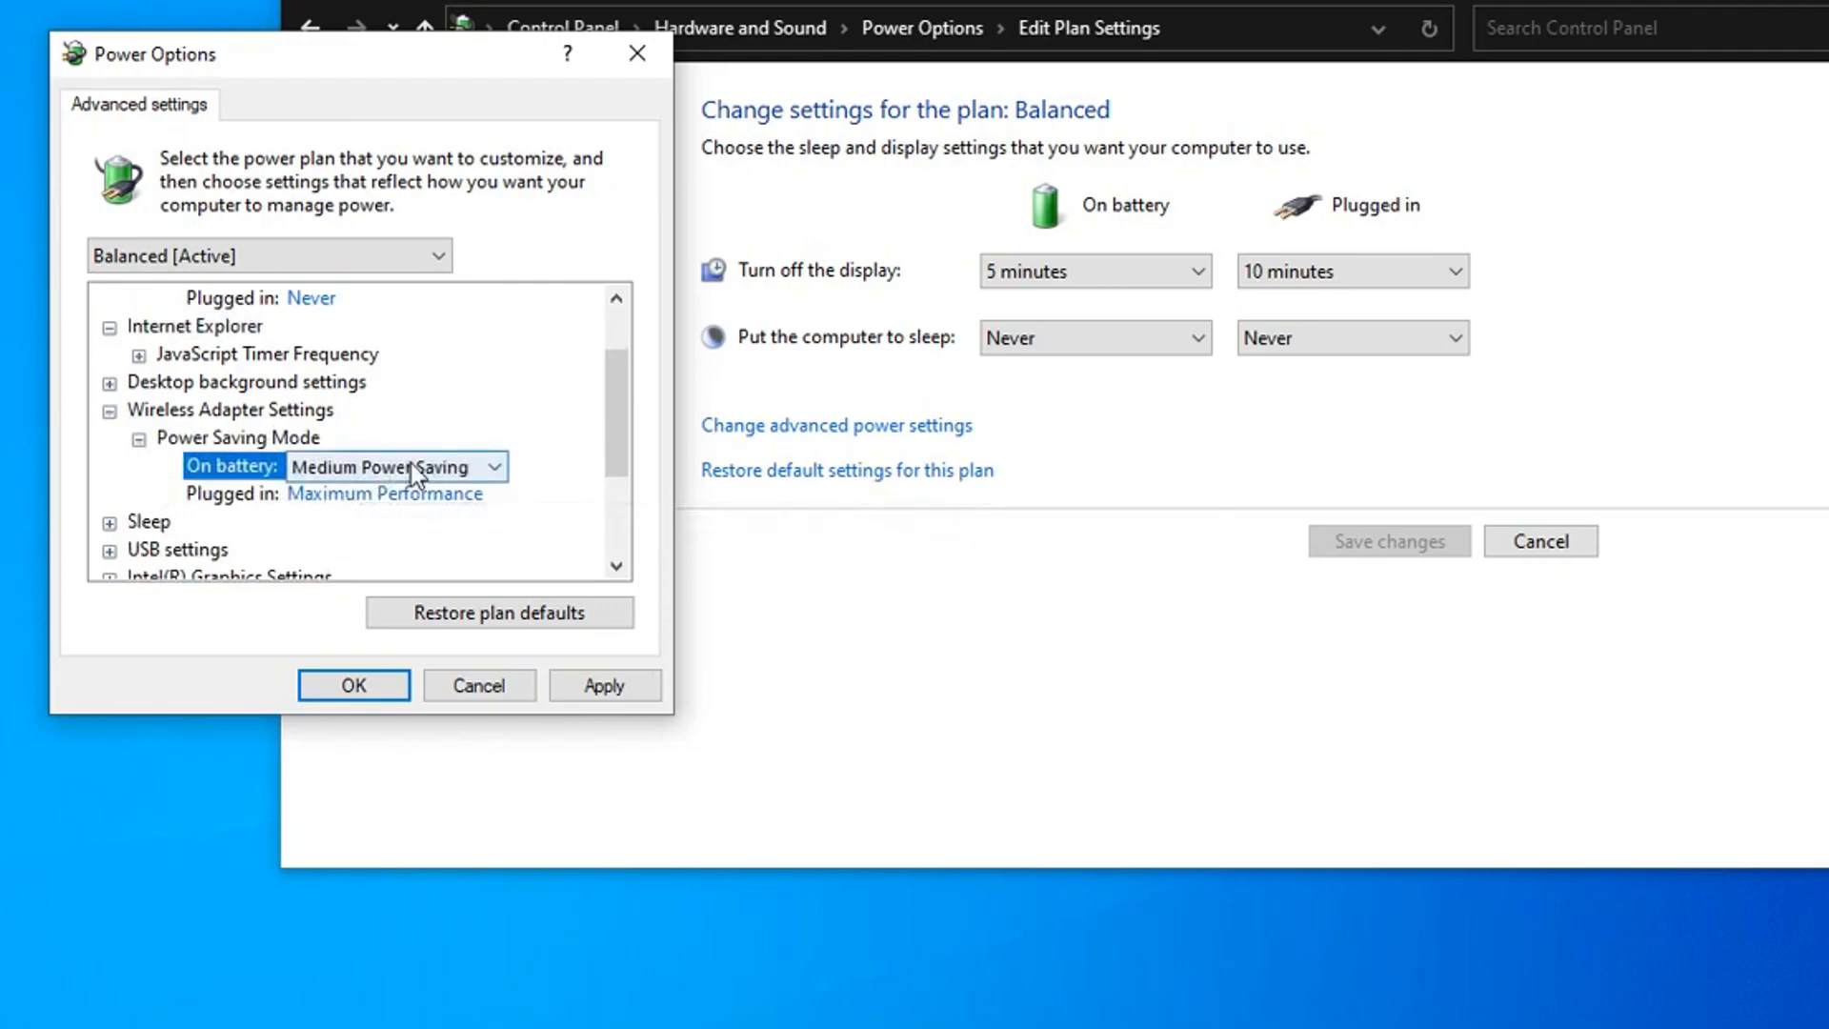
# Examine the Sleep after times in the Sleep group and expand the USB settings group
pyautogui.scroll(-1, 216, 444)
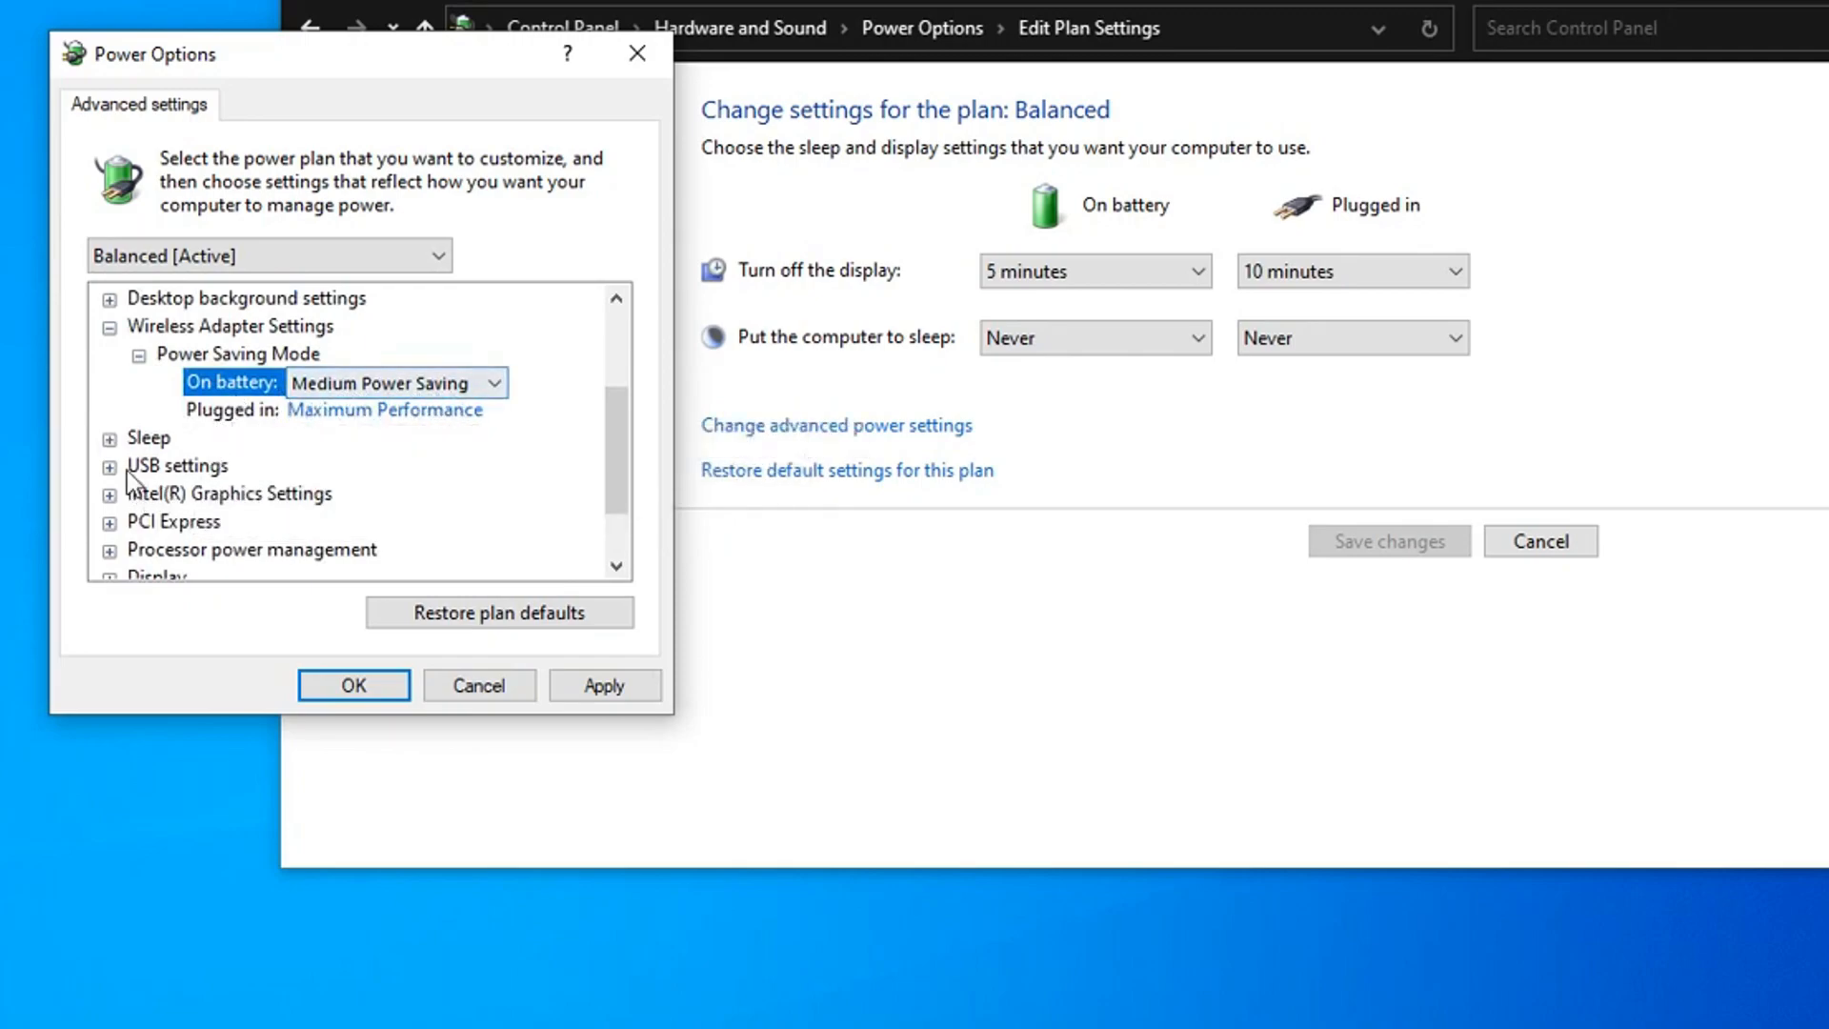
pyautogui.click(110, 438)
pyautogui.scroll(-1, 242, 466)
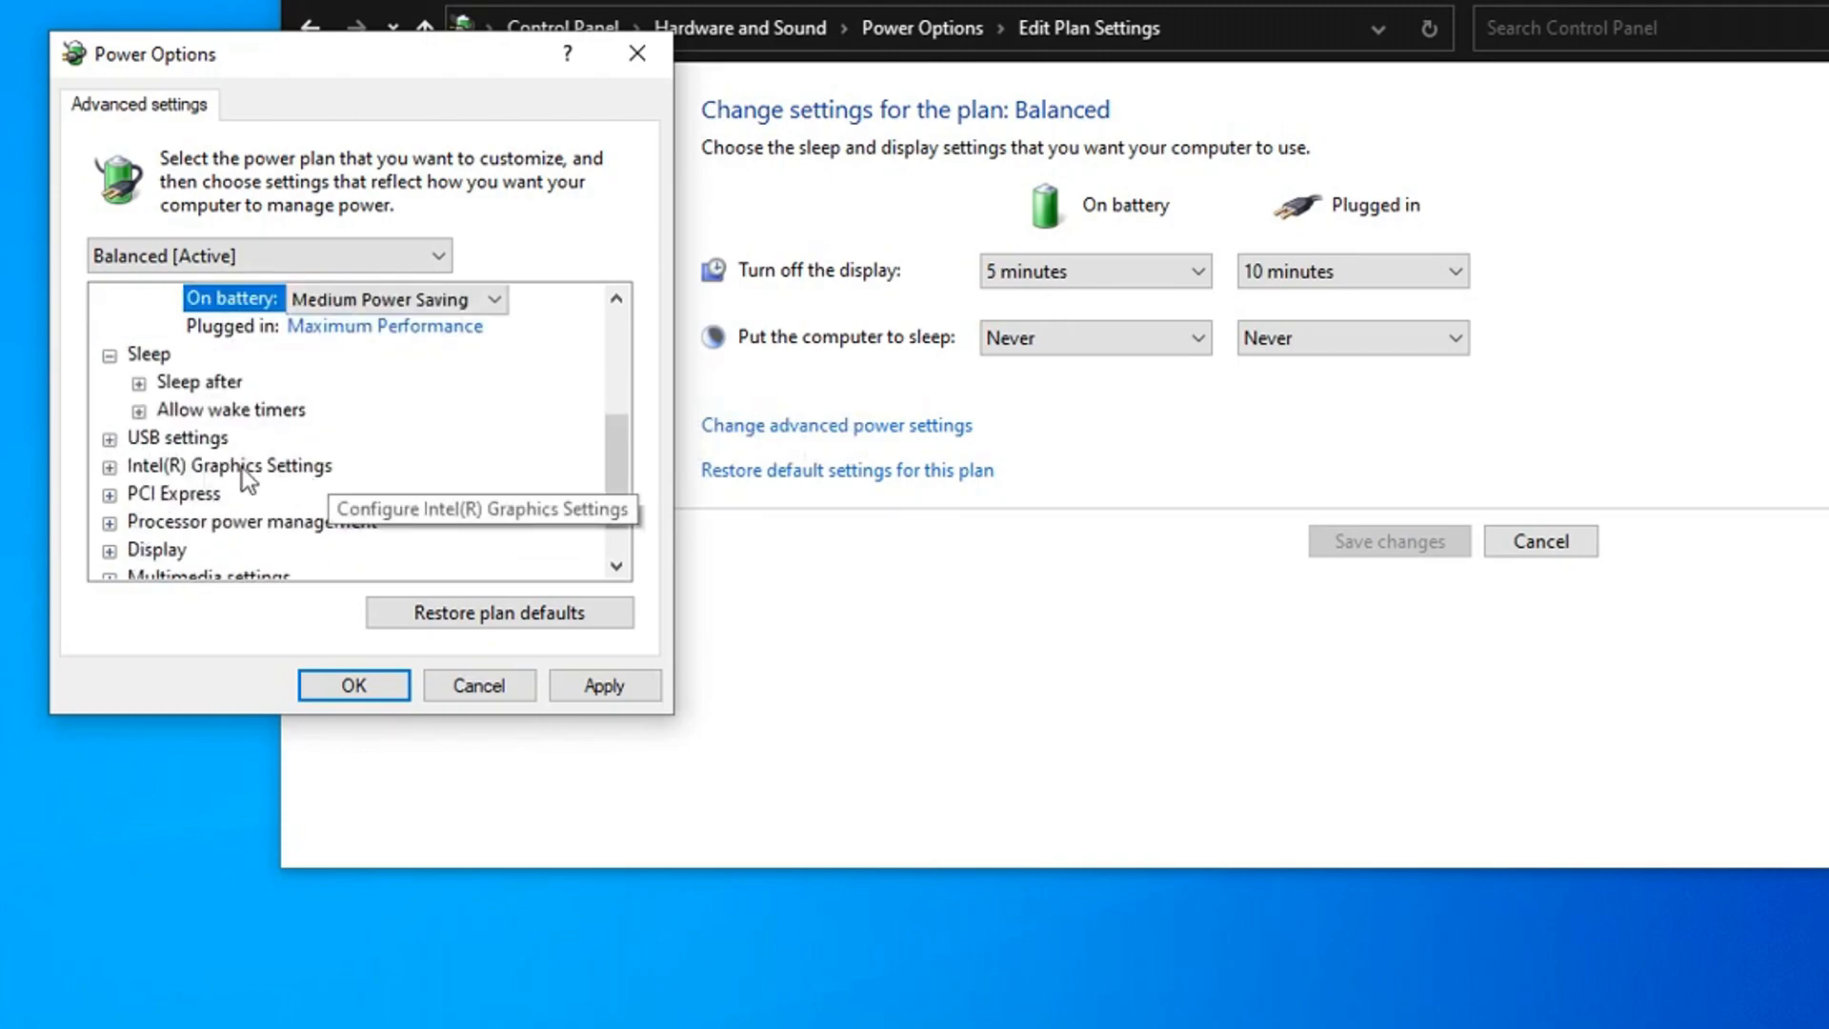
pyautogui.click(138, 382)
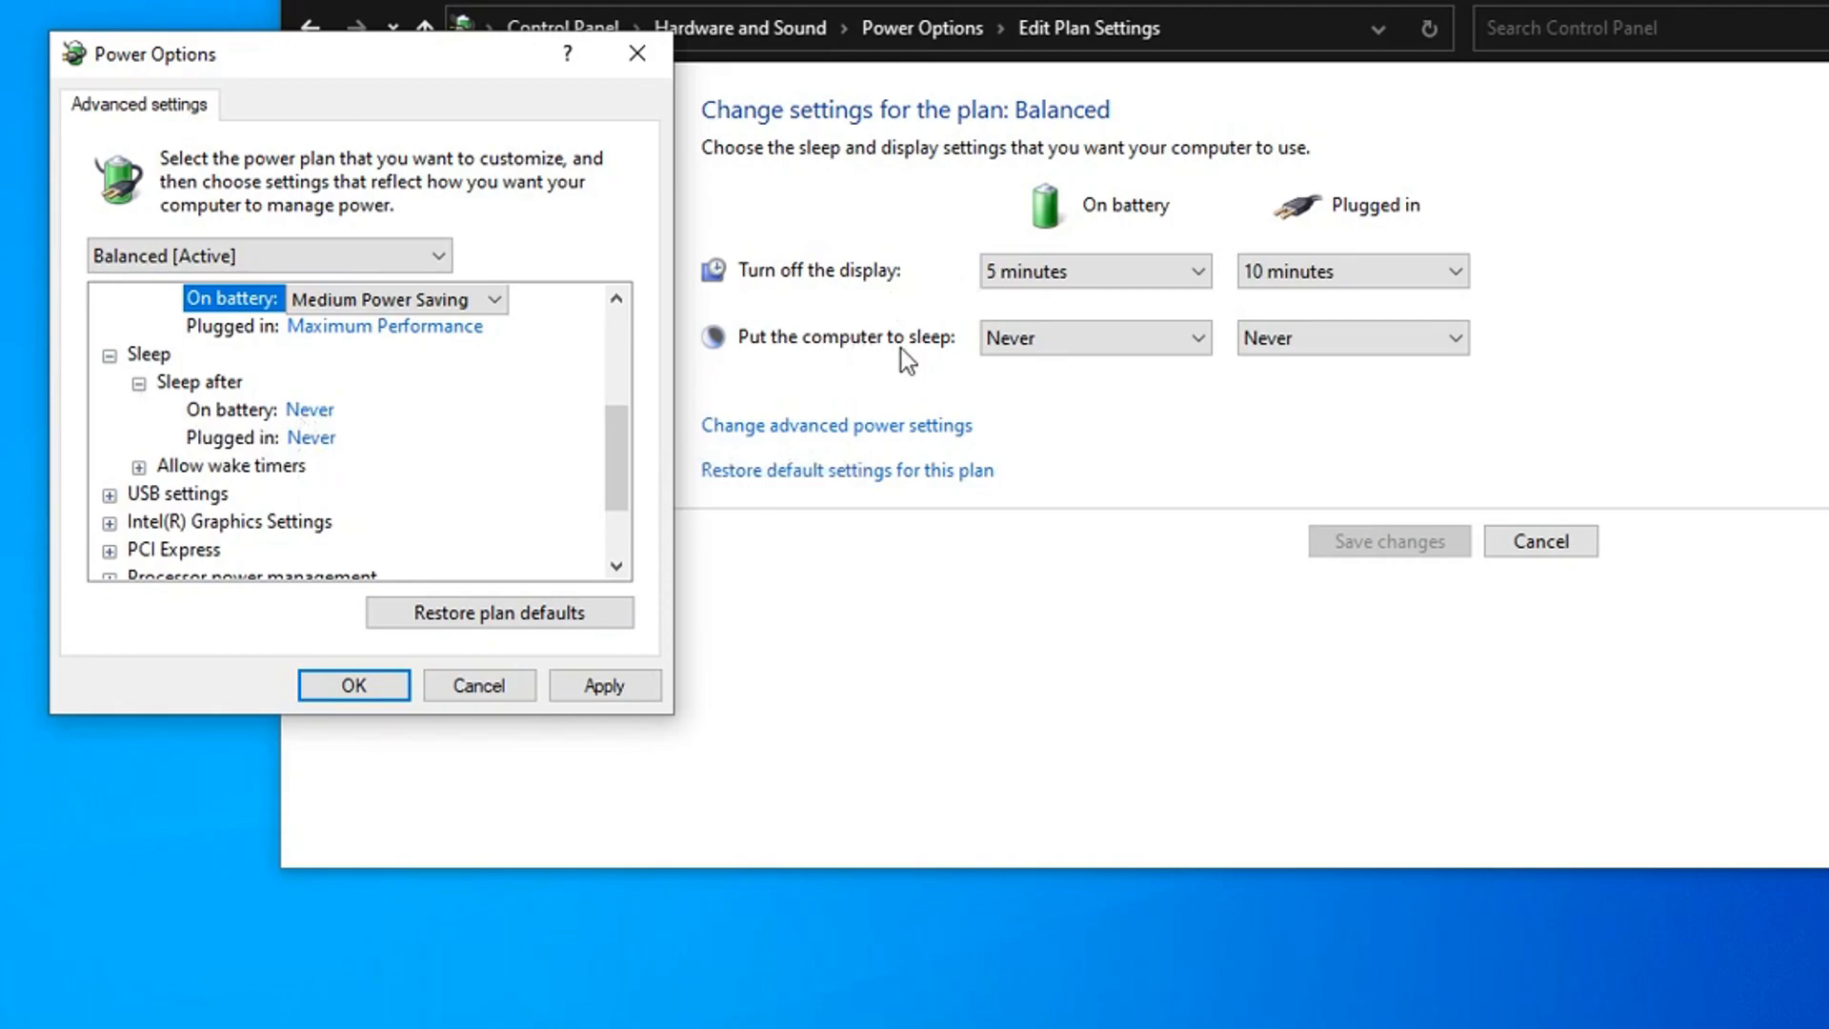
pyautogui.scroll(-2, 143, 511)
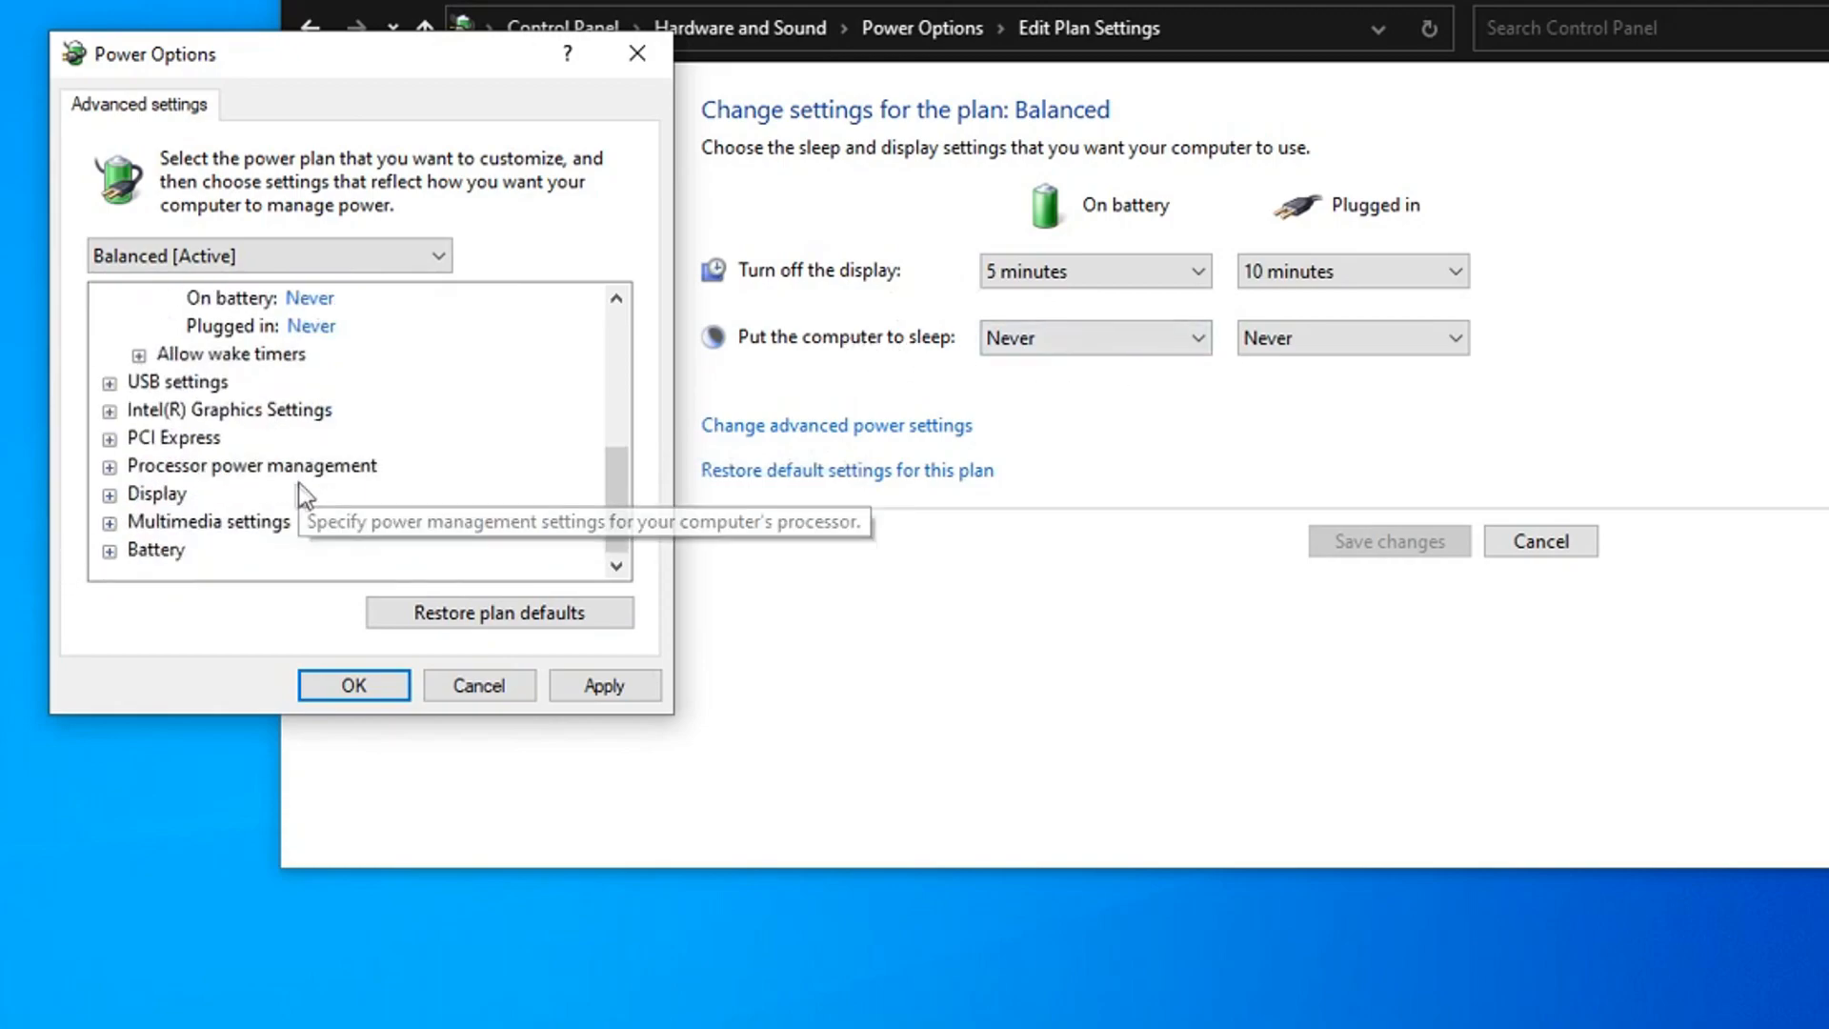
pyautogui.click(111, 383)
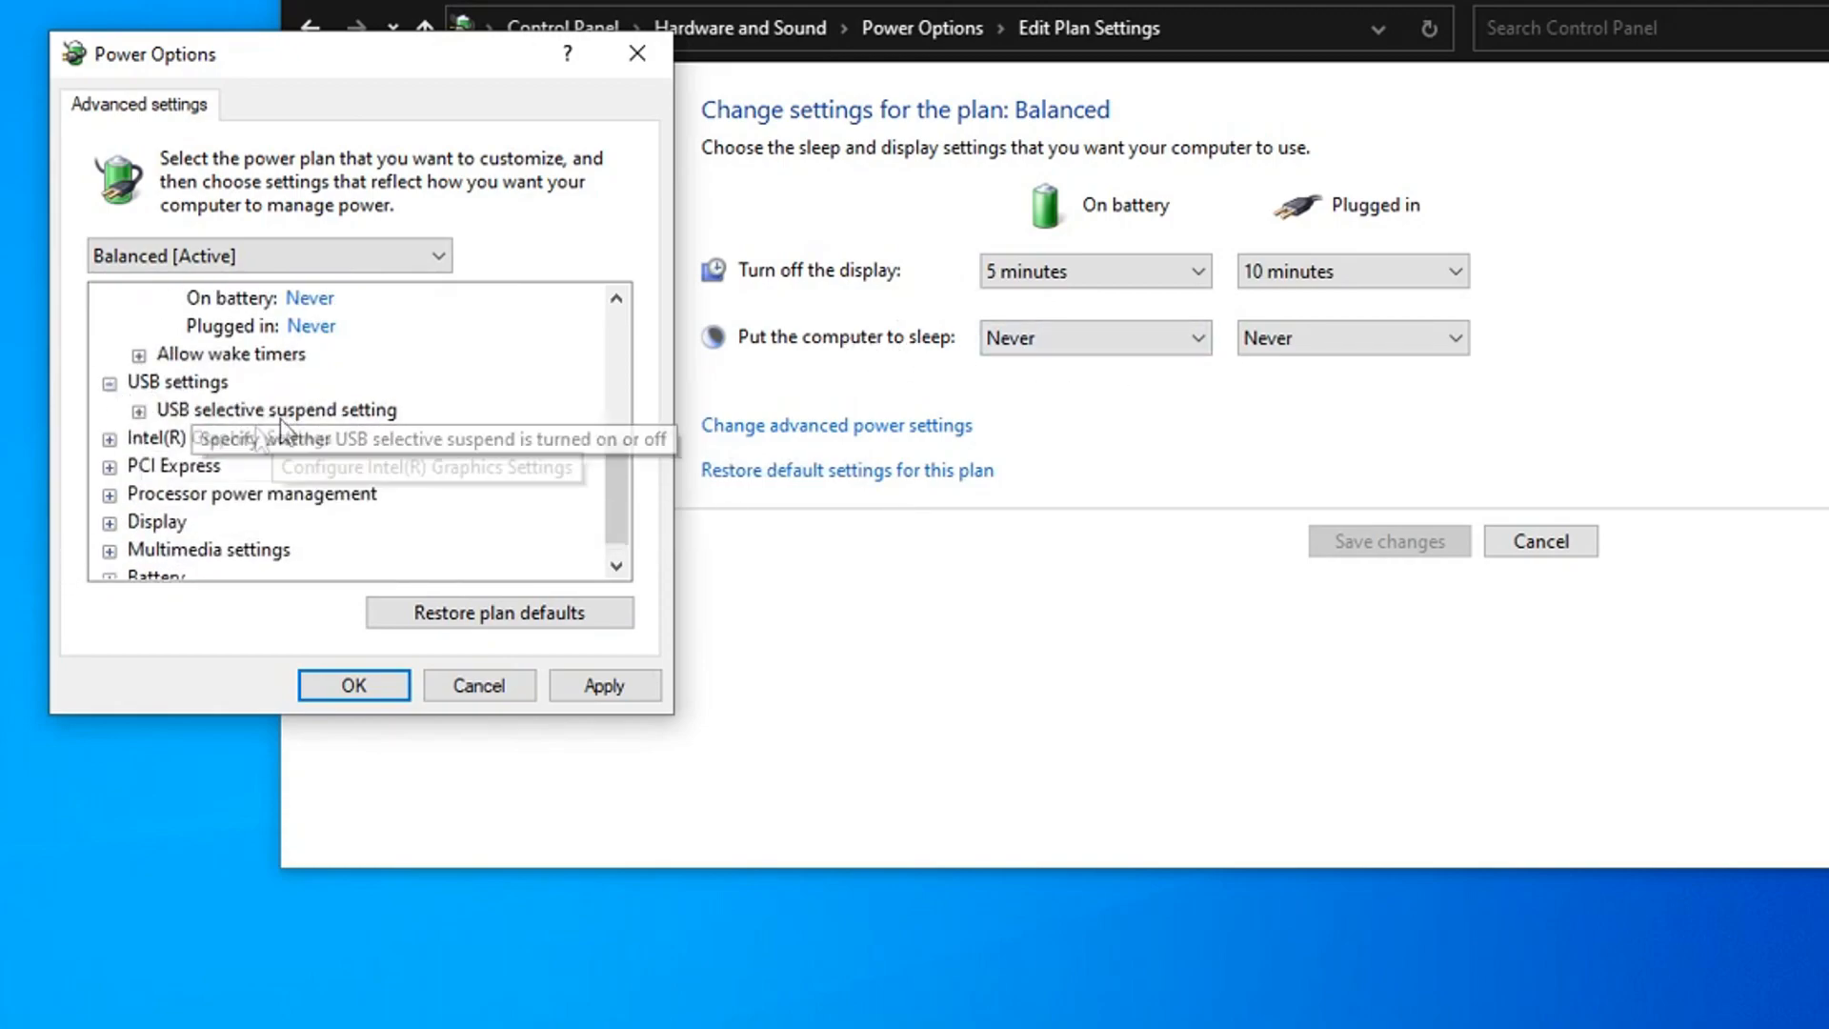
# Set the Intel(R) Graphics Power Plan to Maximum Performance both on battery and plugged in
pyautogui.click(109, 440)
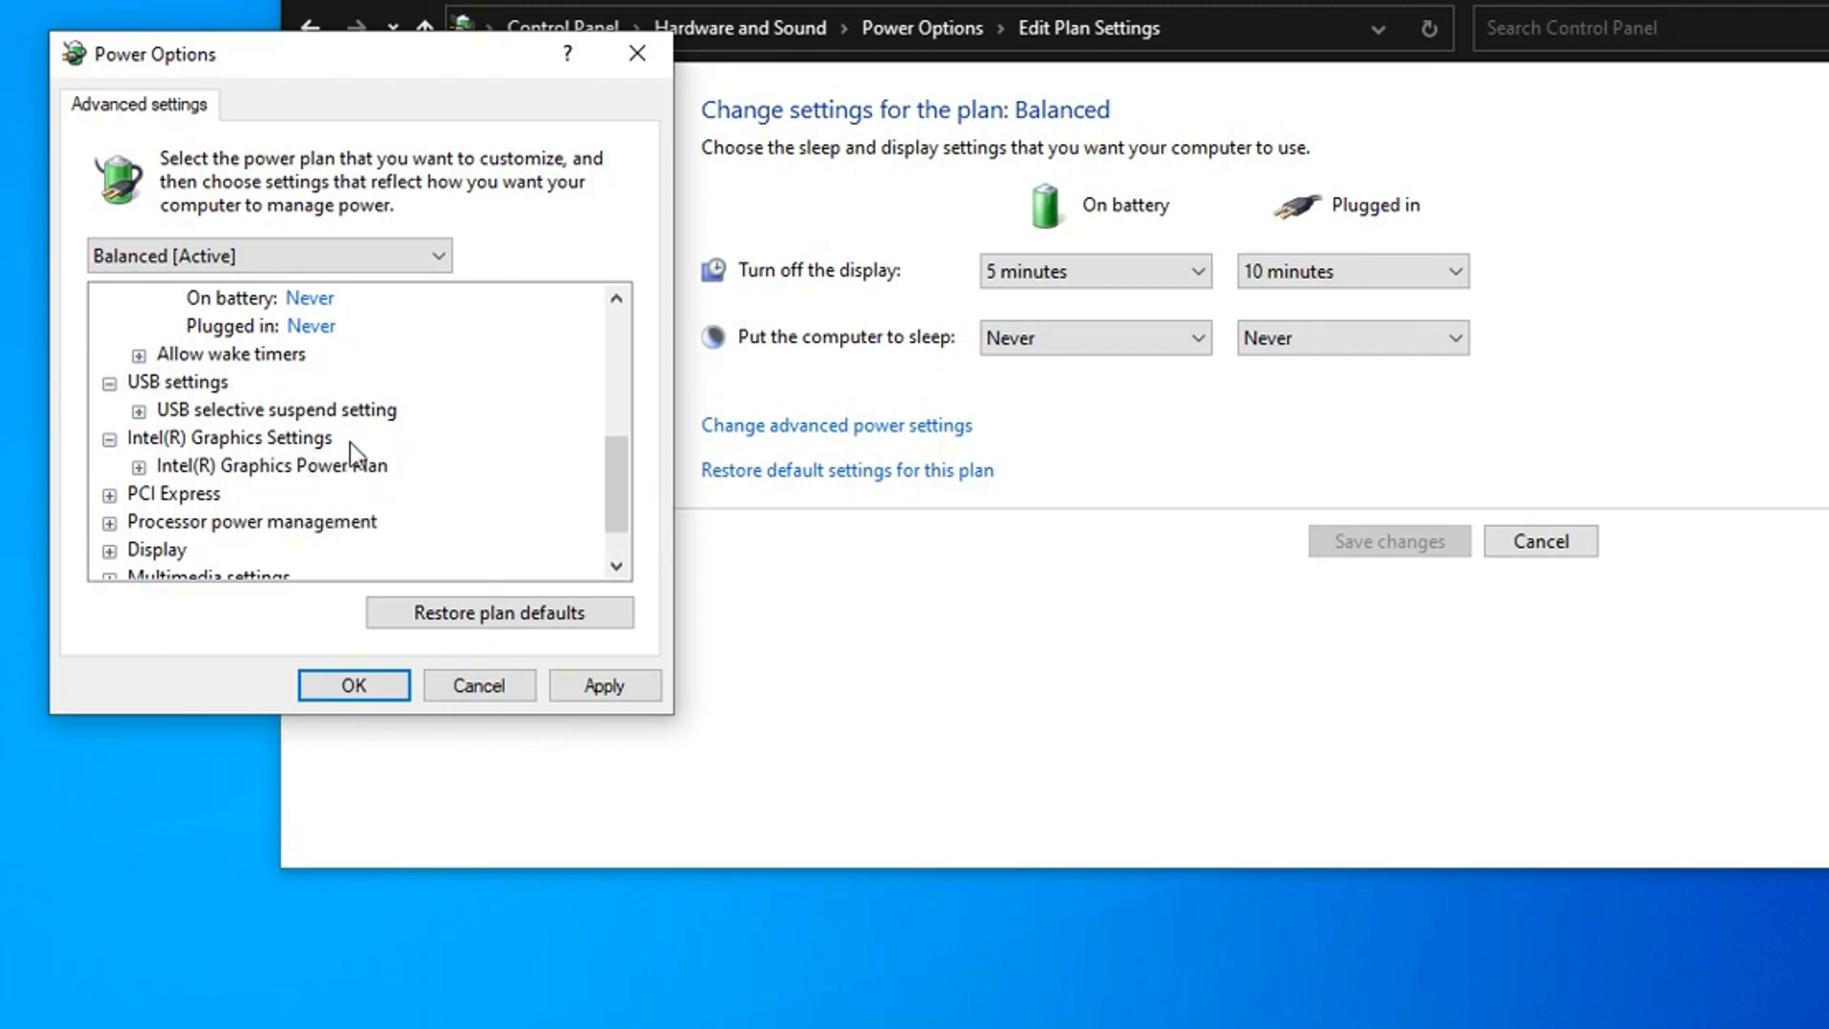
pyautogui.click(139, 467)
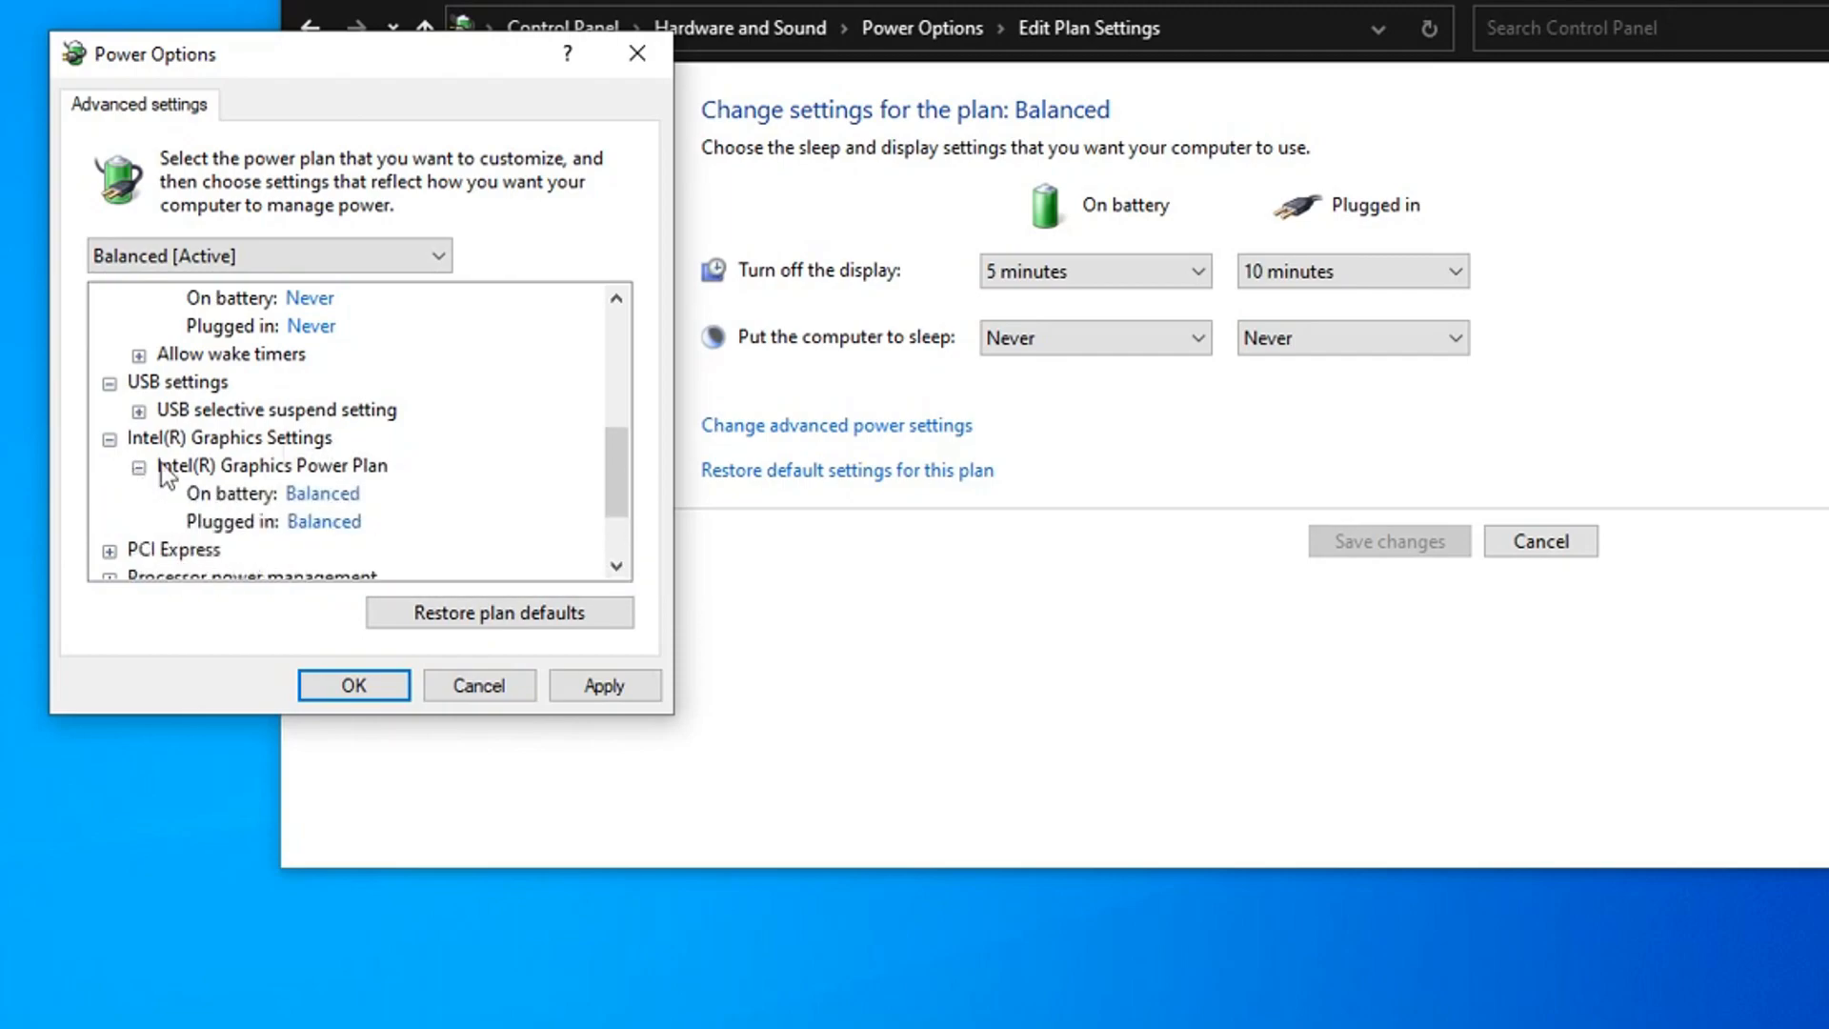
pyautogui.scroll(-1, 539, 415)
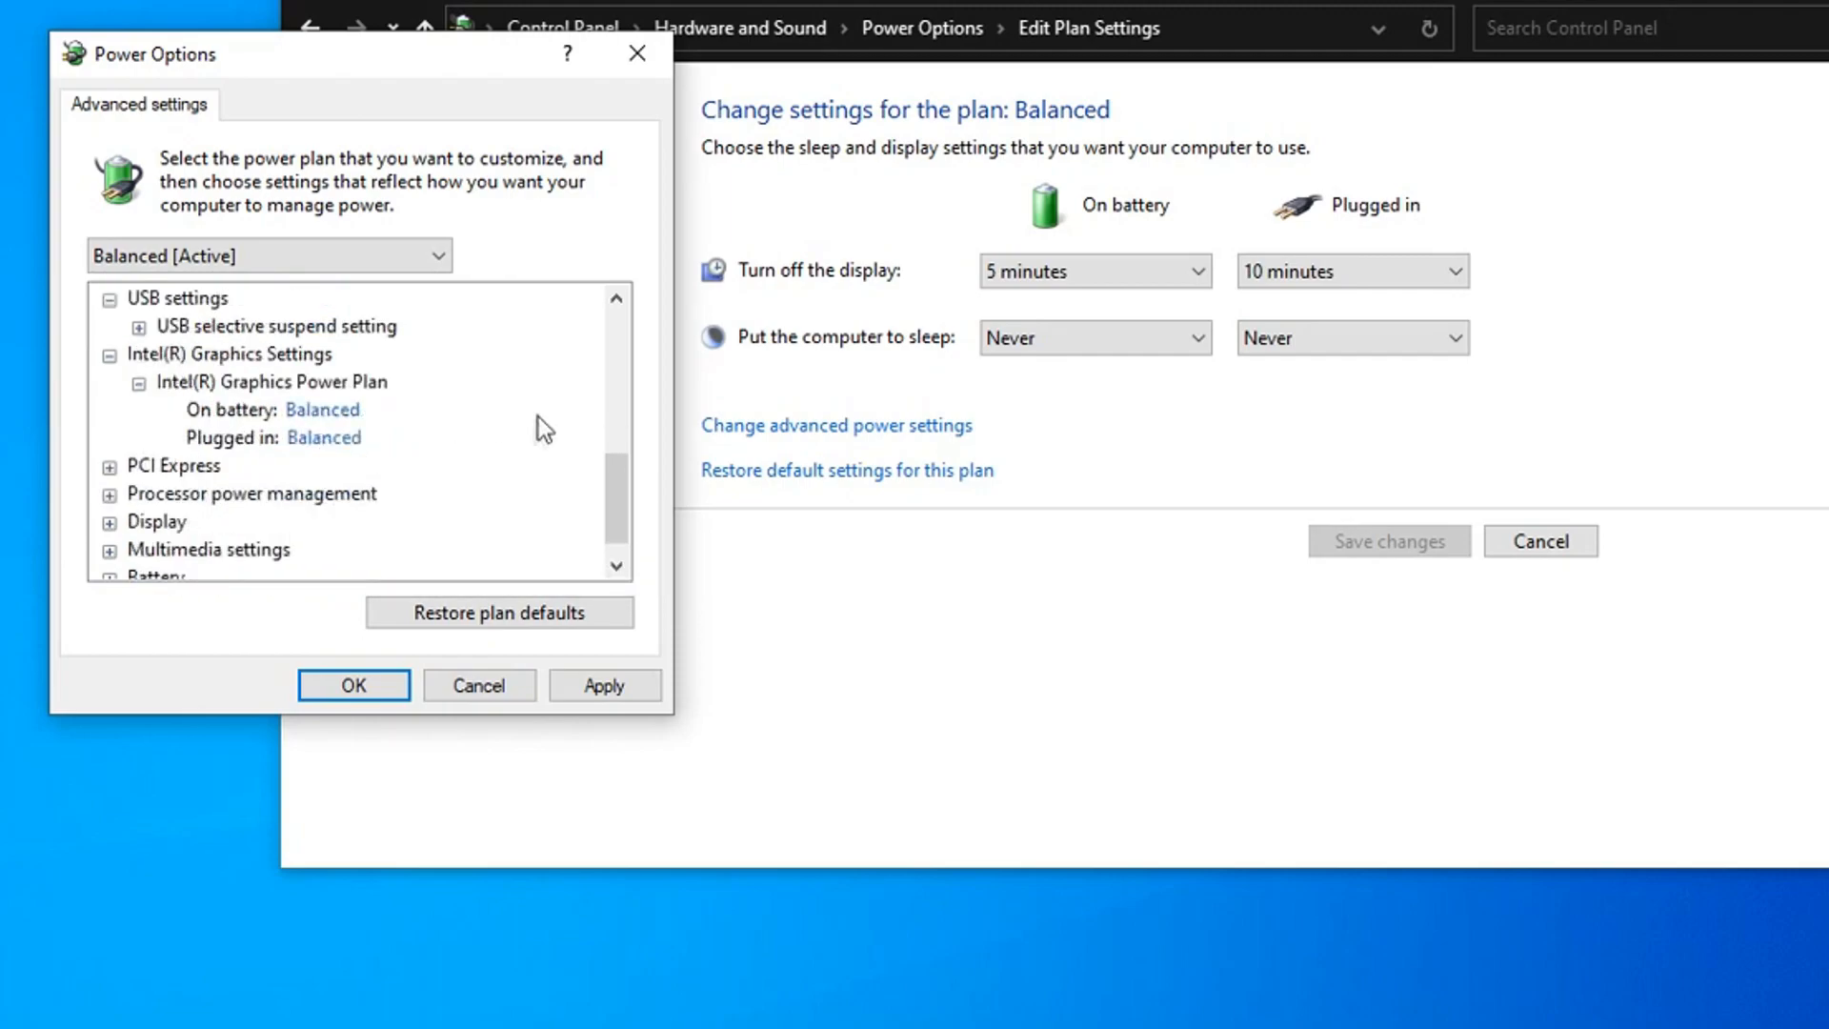
pyautogui.click(350, 410)
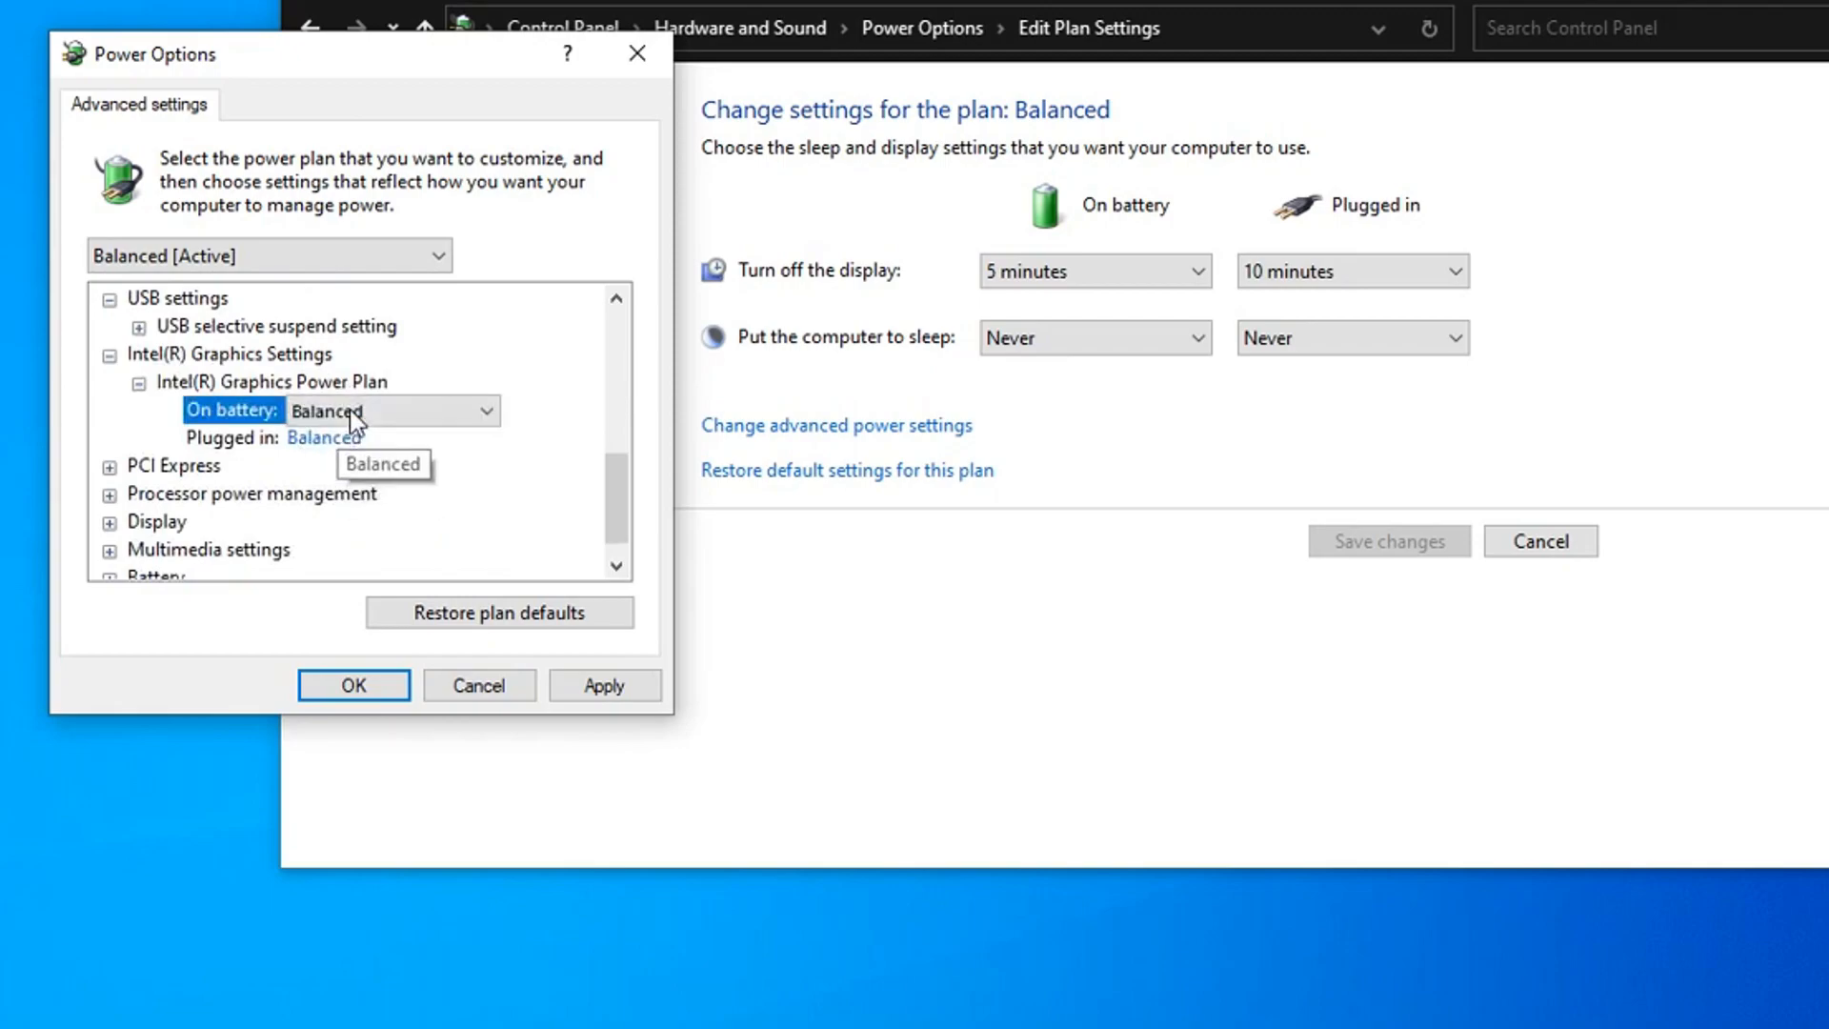
pyautogui.click(393, 410)
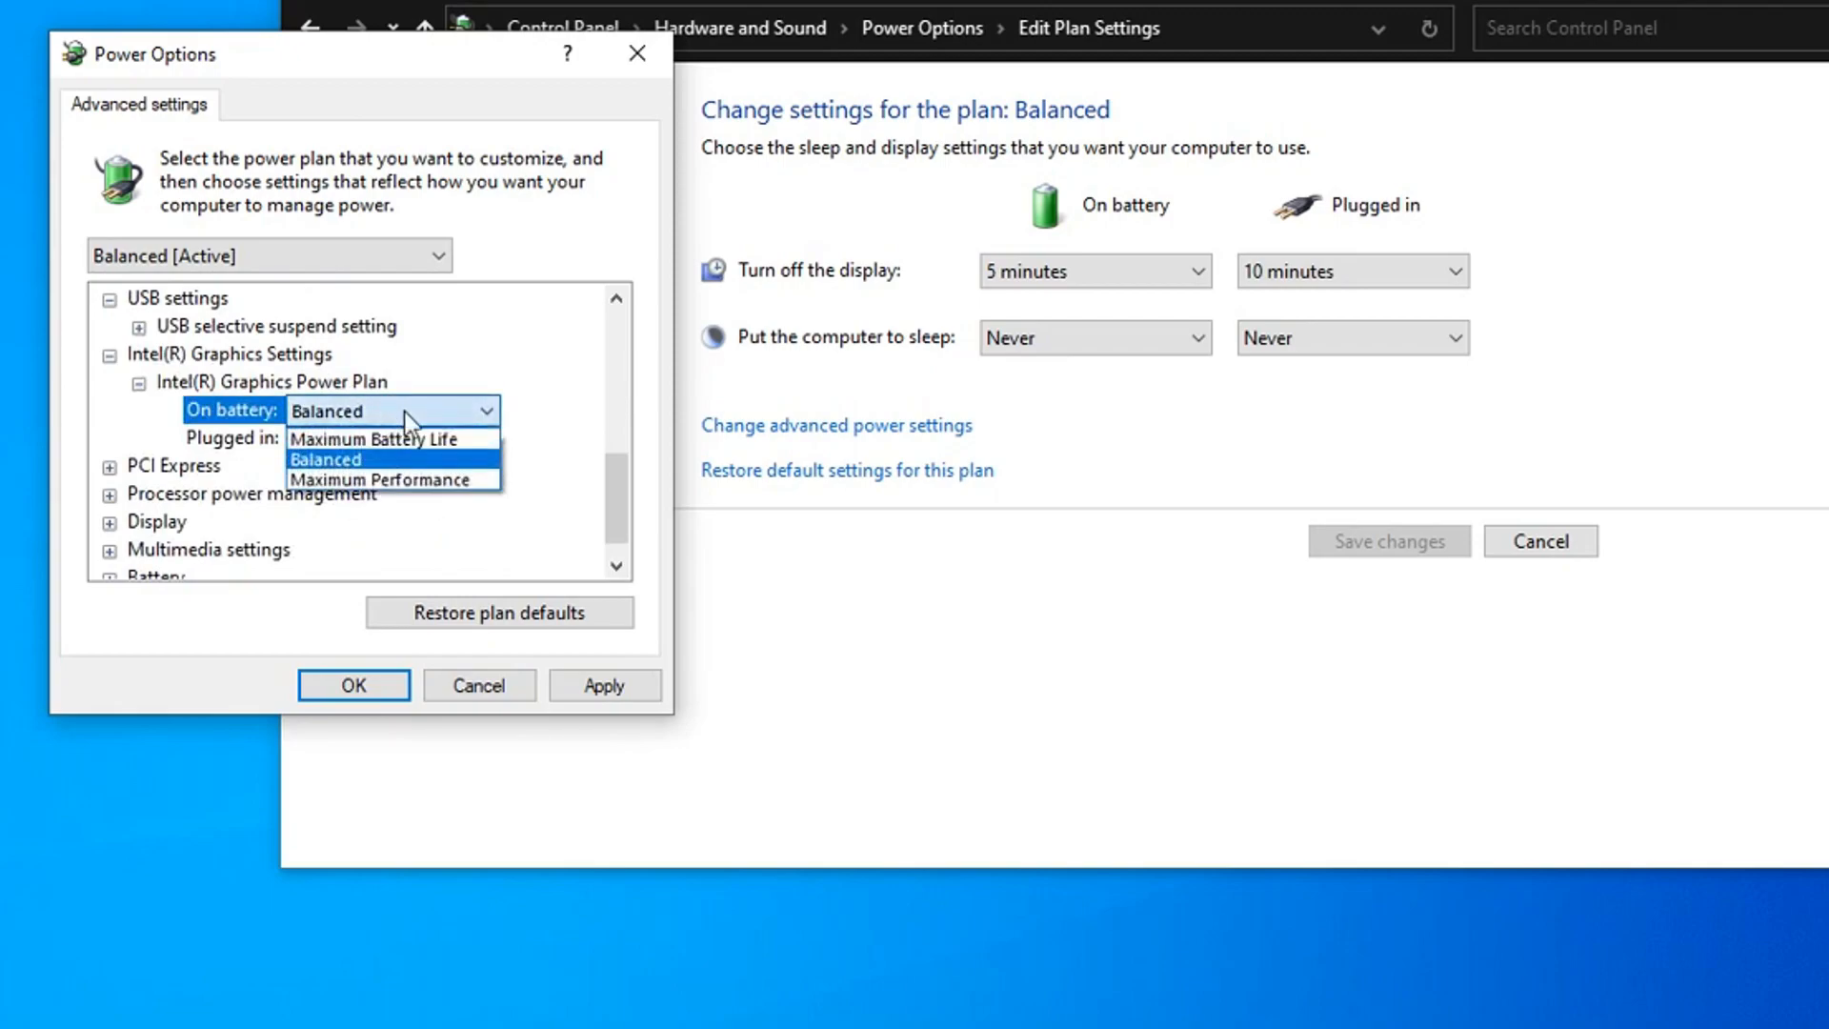
pyautogui.click(379, 479)
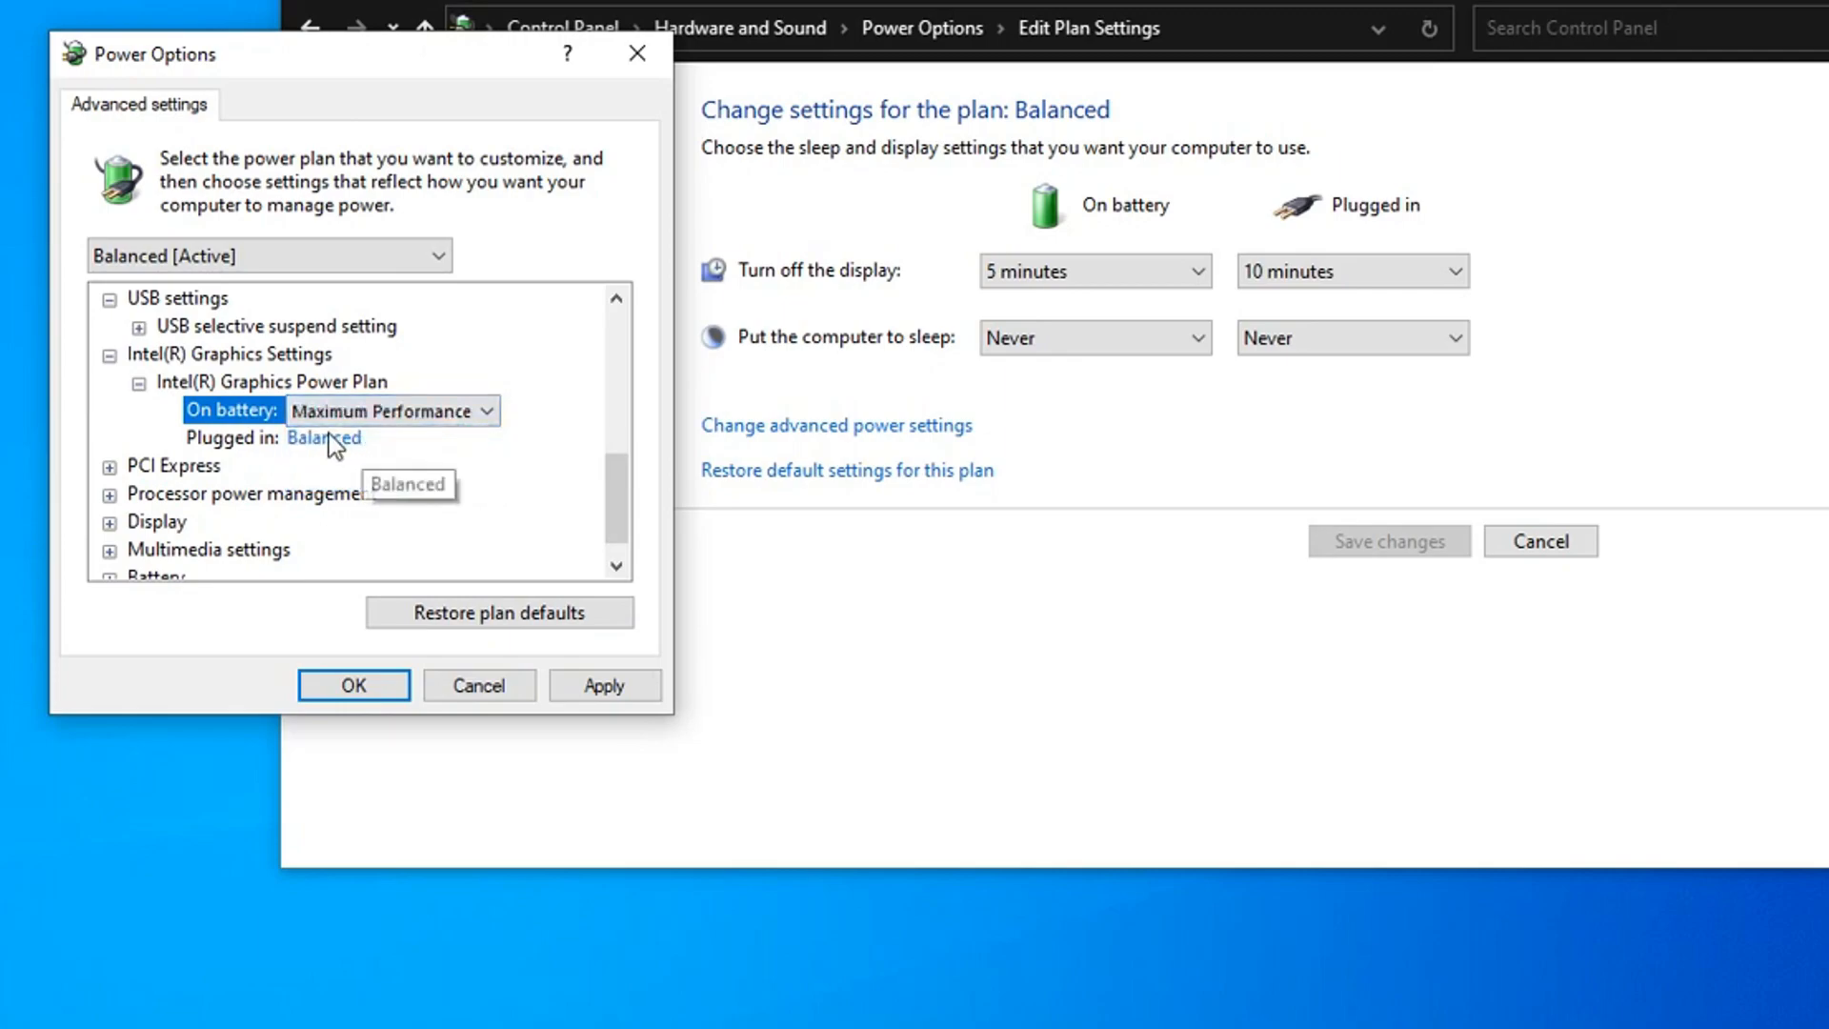
pyautogui.click(328, 438)
pyautogui.click(386, 440)
pyautogui.click(413, 506)
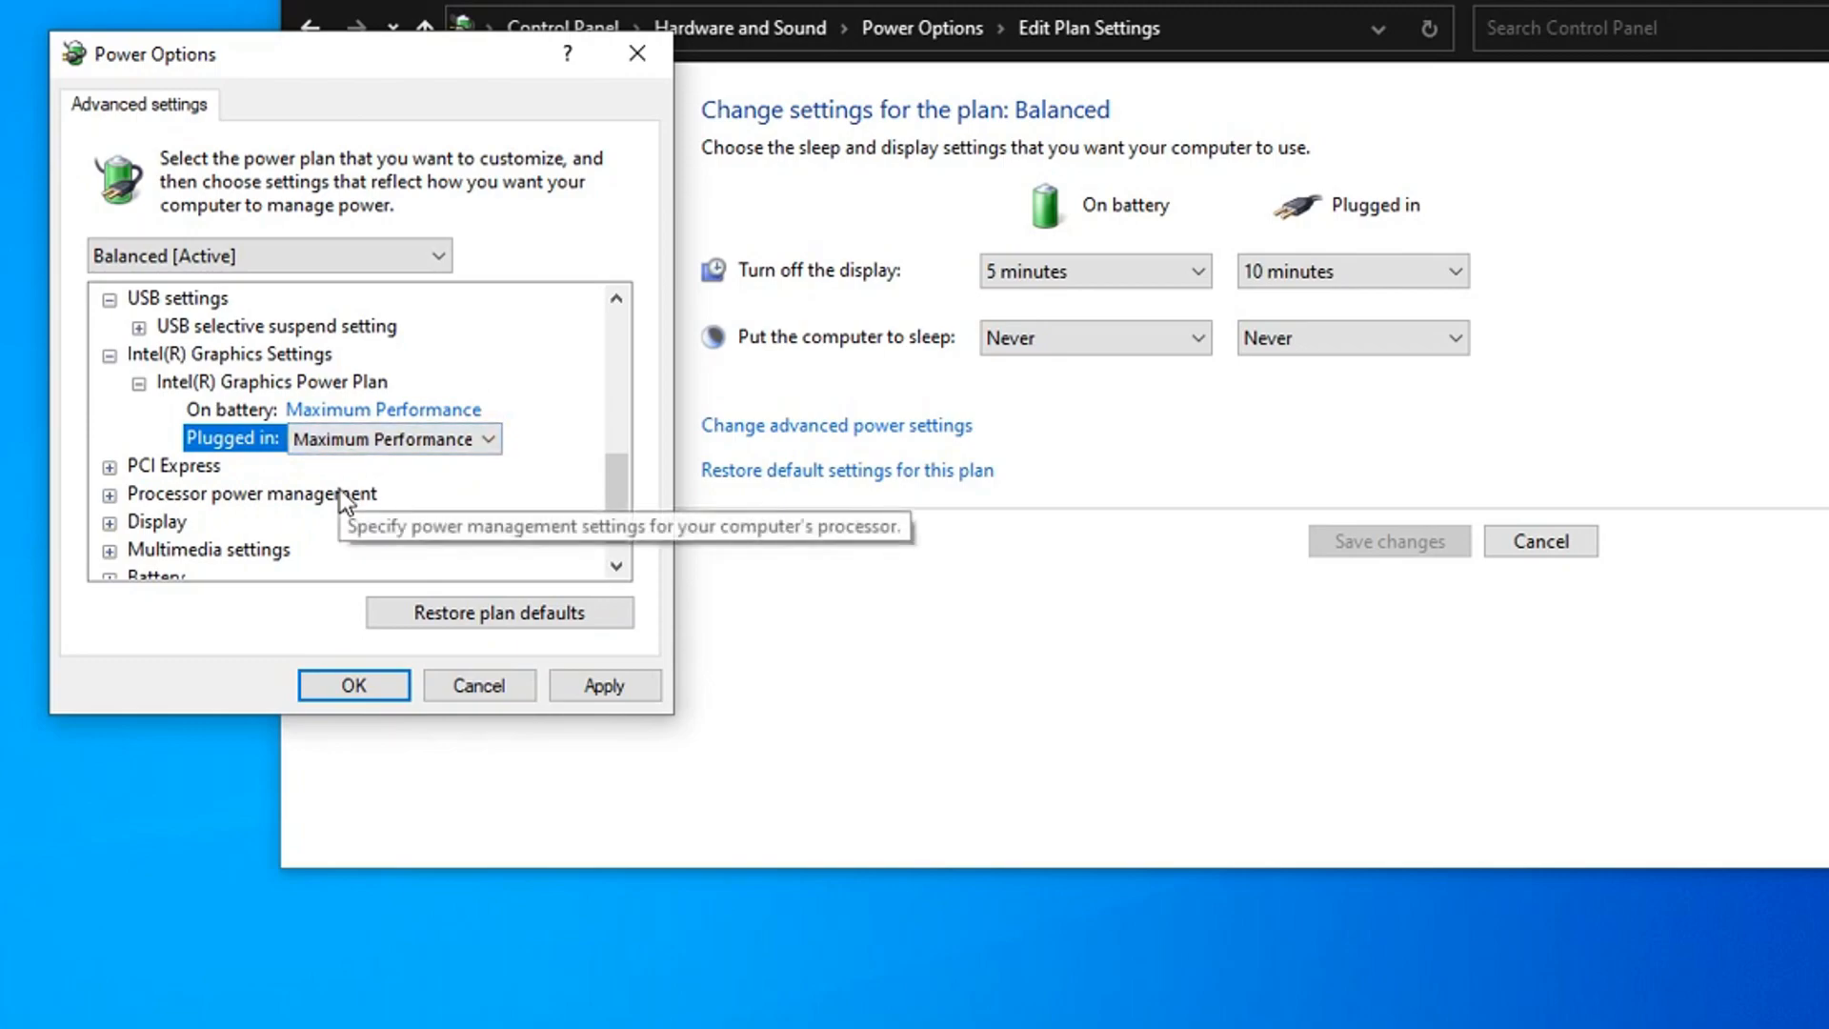
# Examine the PCI Express Link State Power Management settings and the options available on battery
pyautogui.click(109, 467)
pyautogui.scroll(-1, 336, 459)
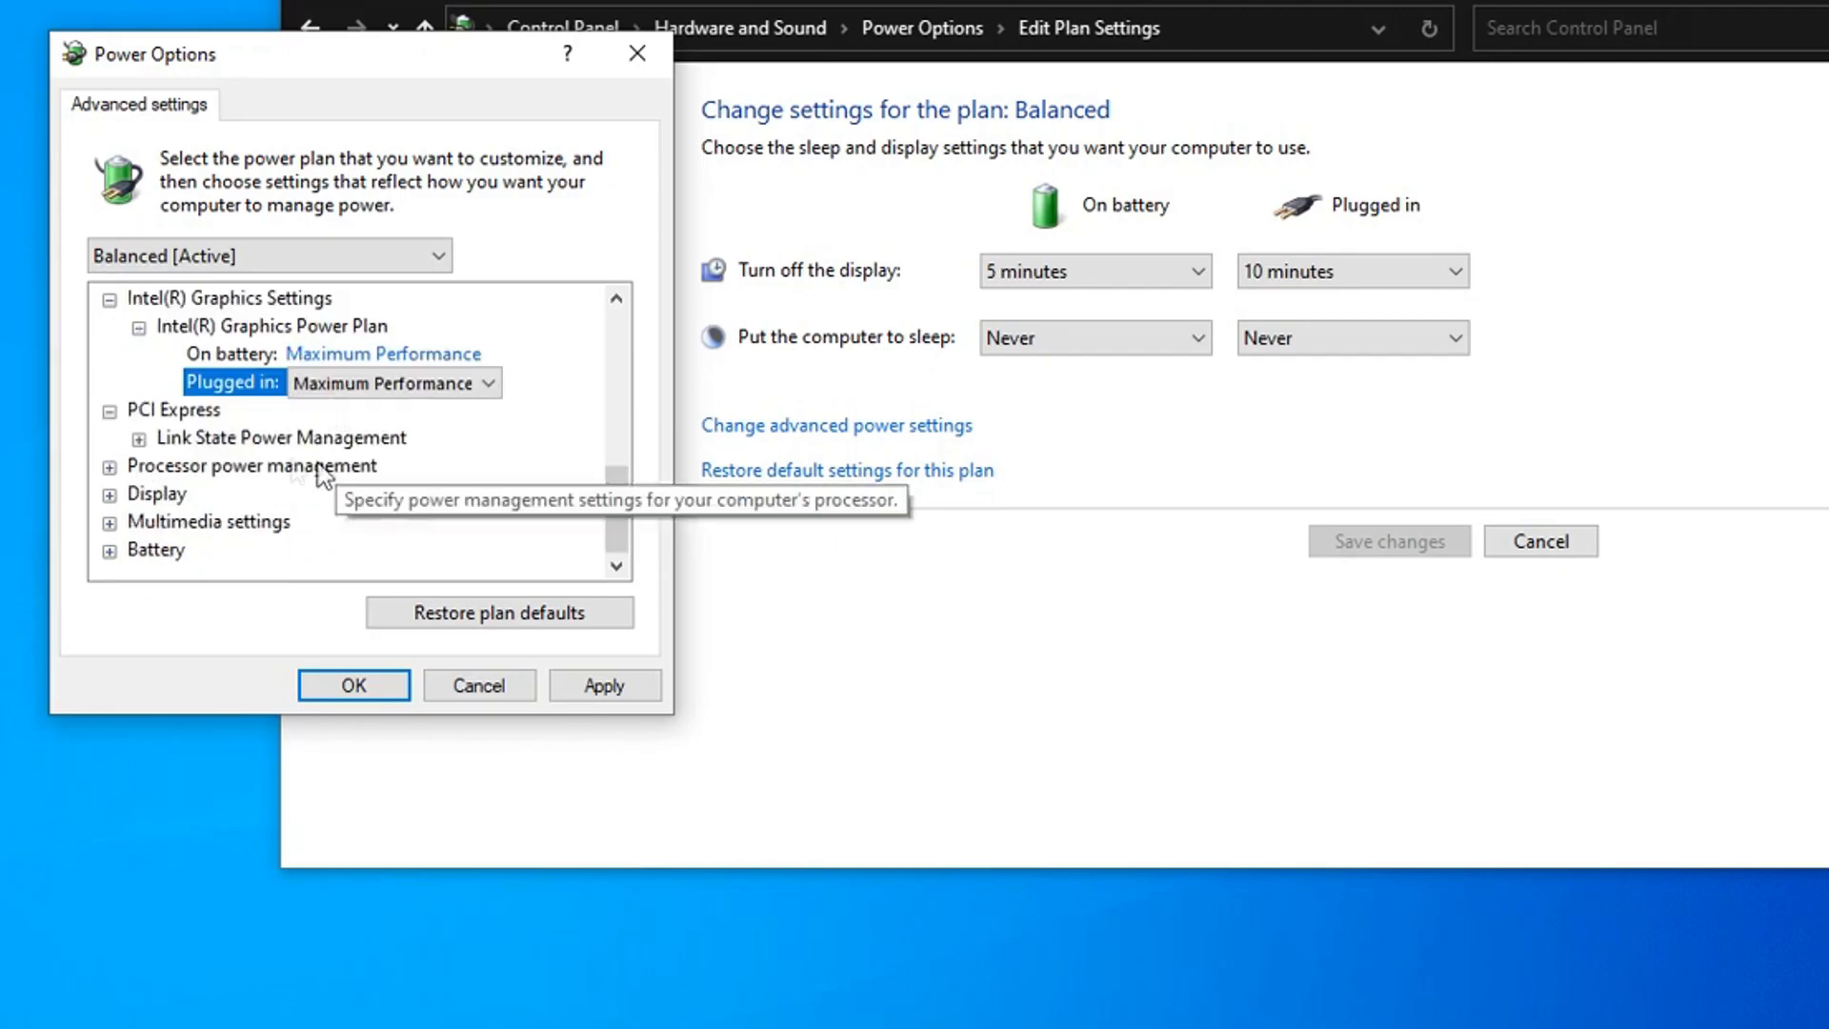
pyautogui.click(138, 439)
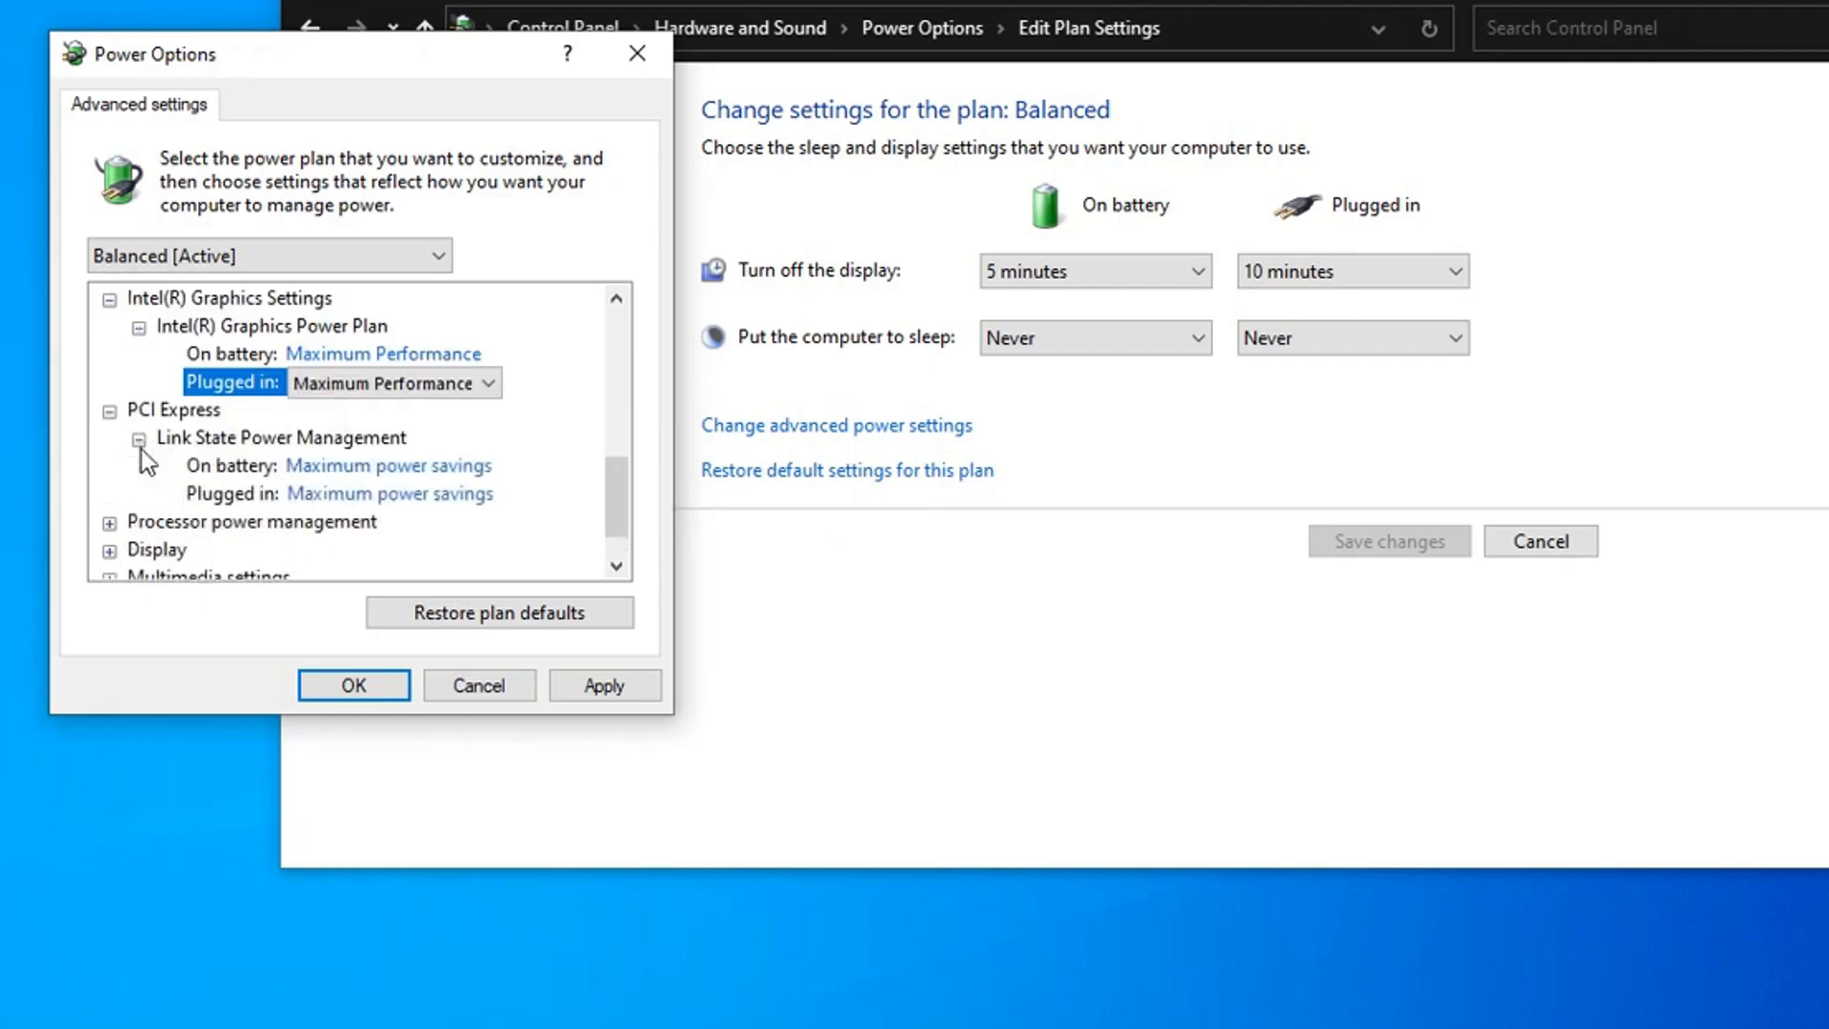
pyautogui.click(414, 464)
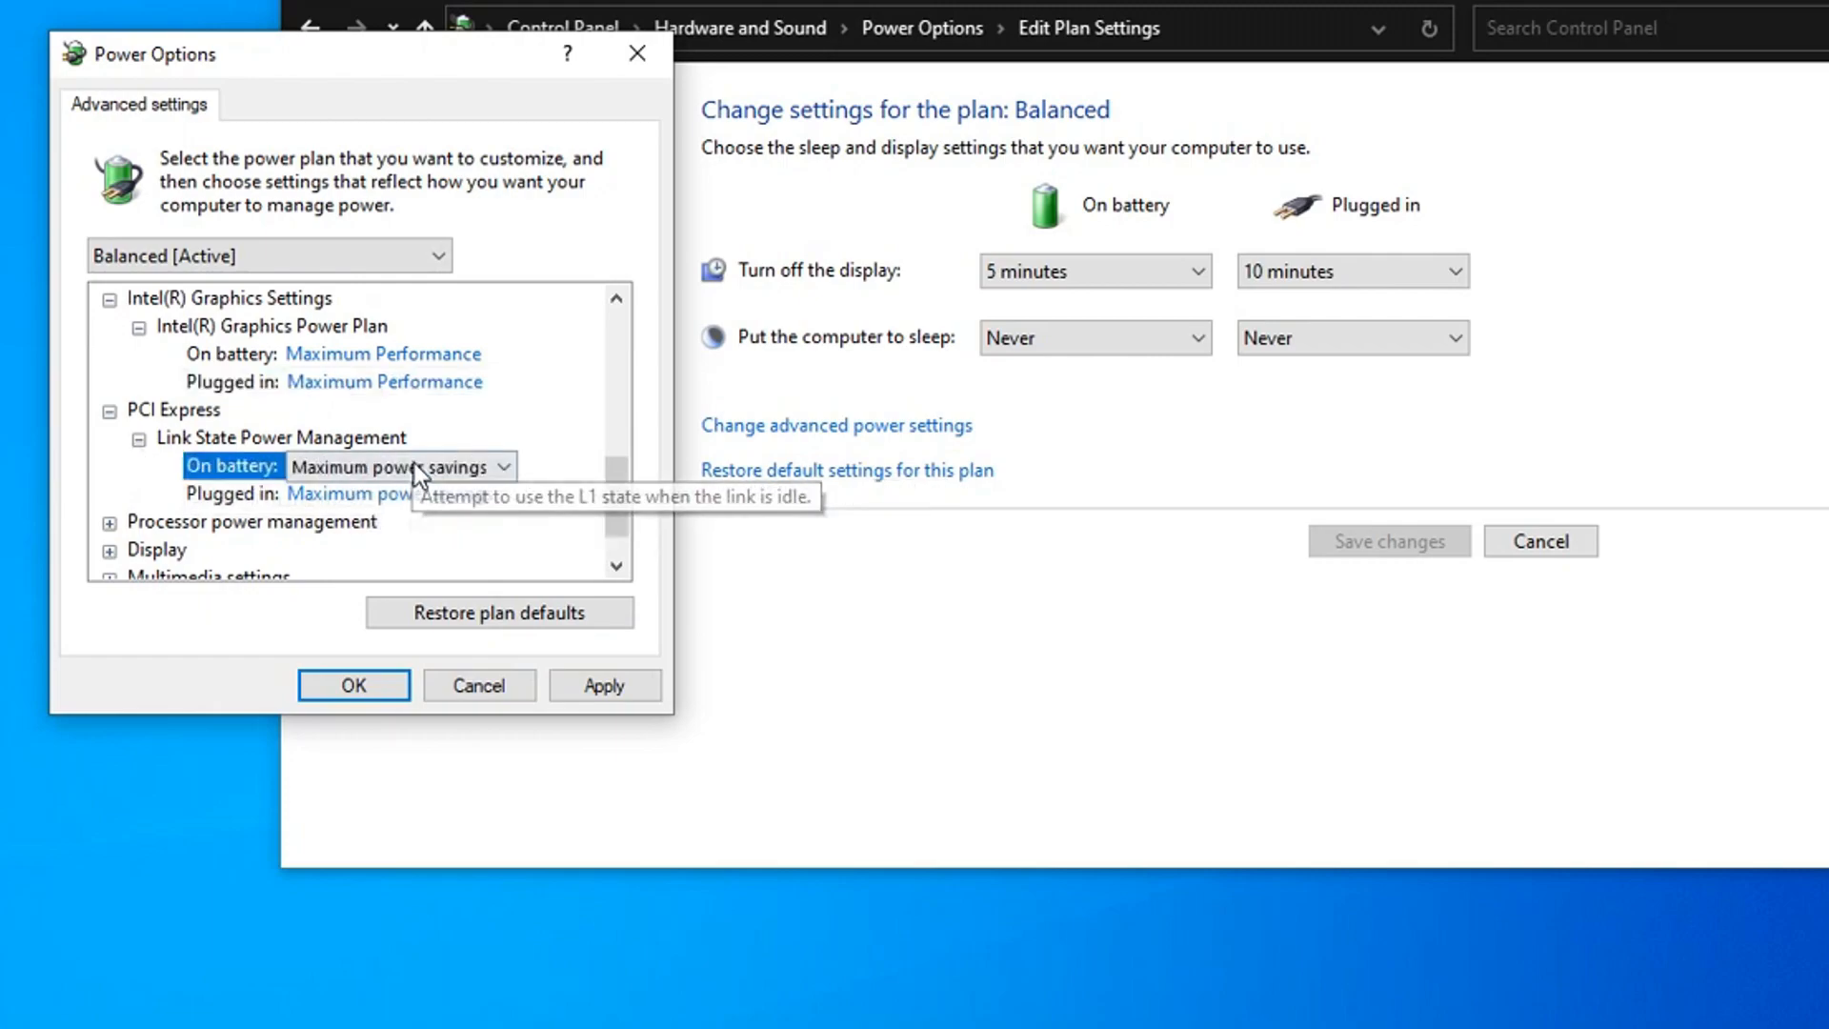
pyautogui.click(405, 494)
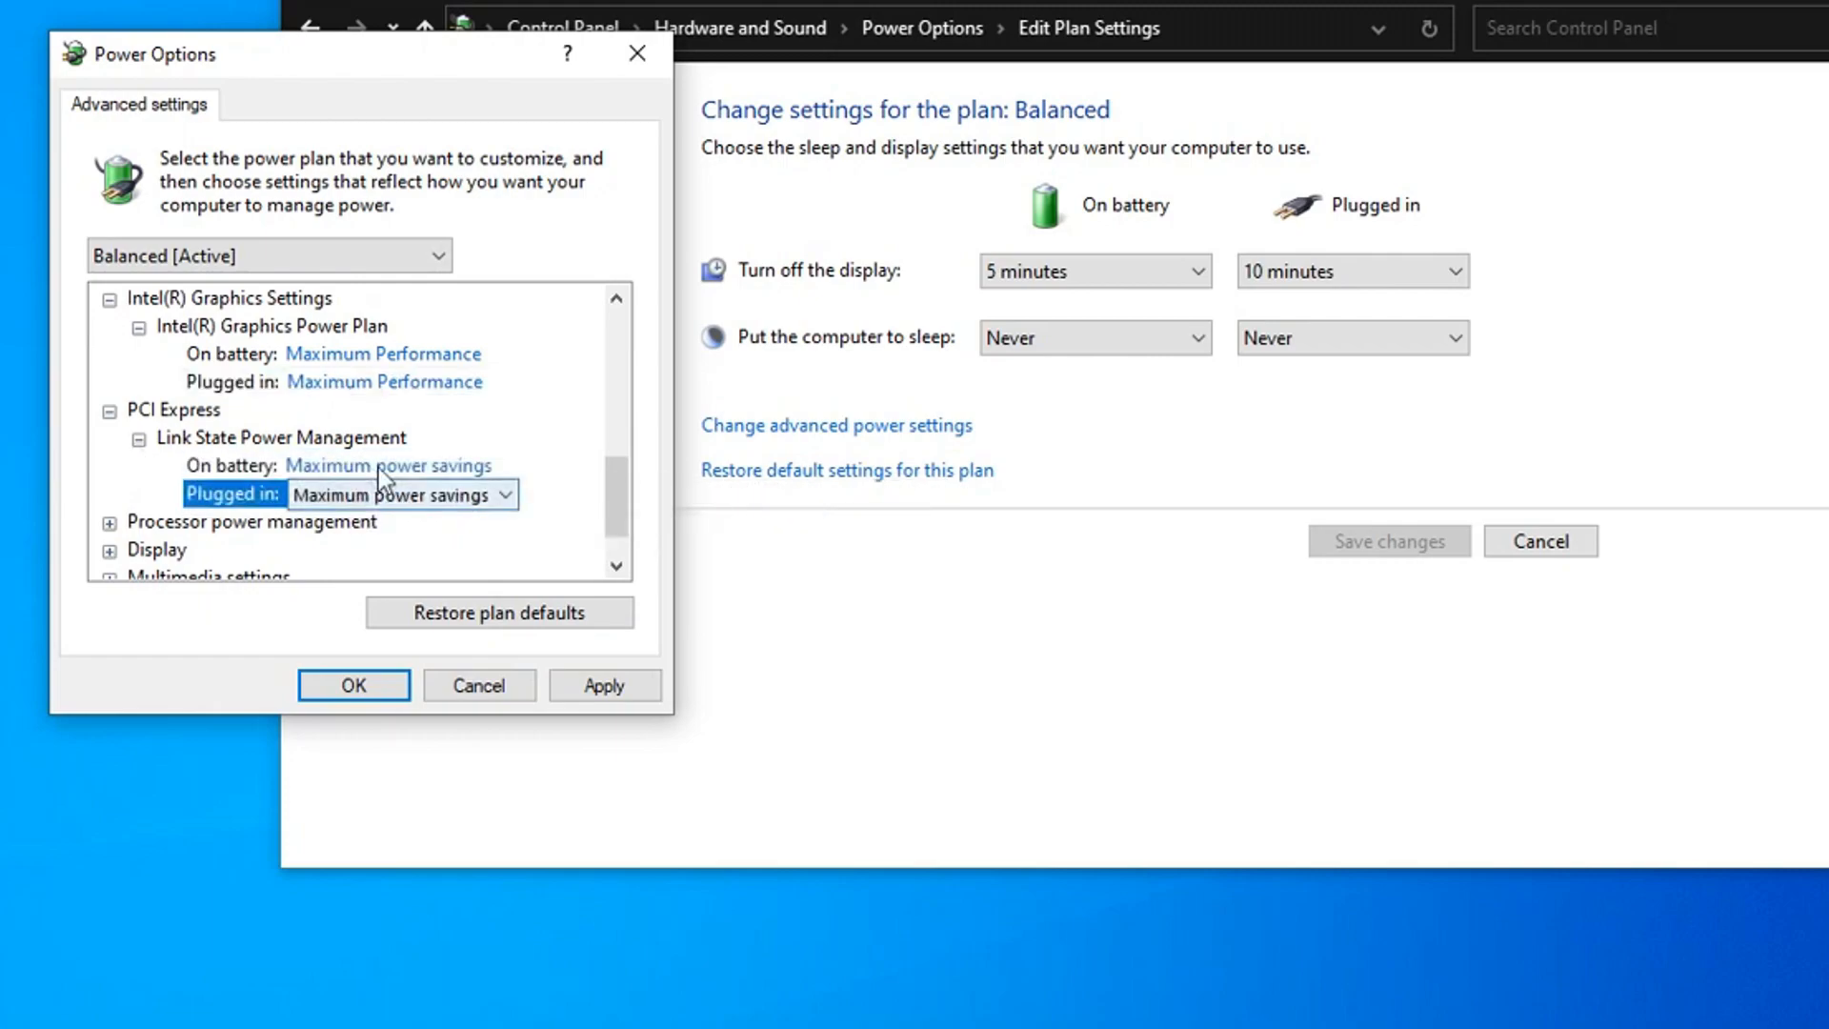
pyautogui.click(406, 473)
pyautogui.click(406, 473)
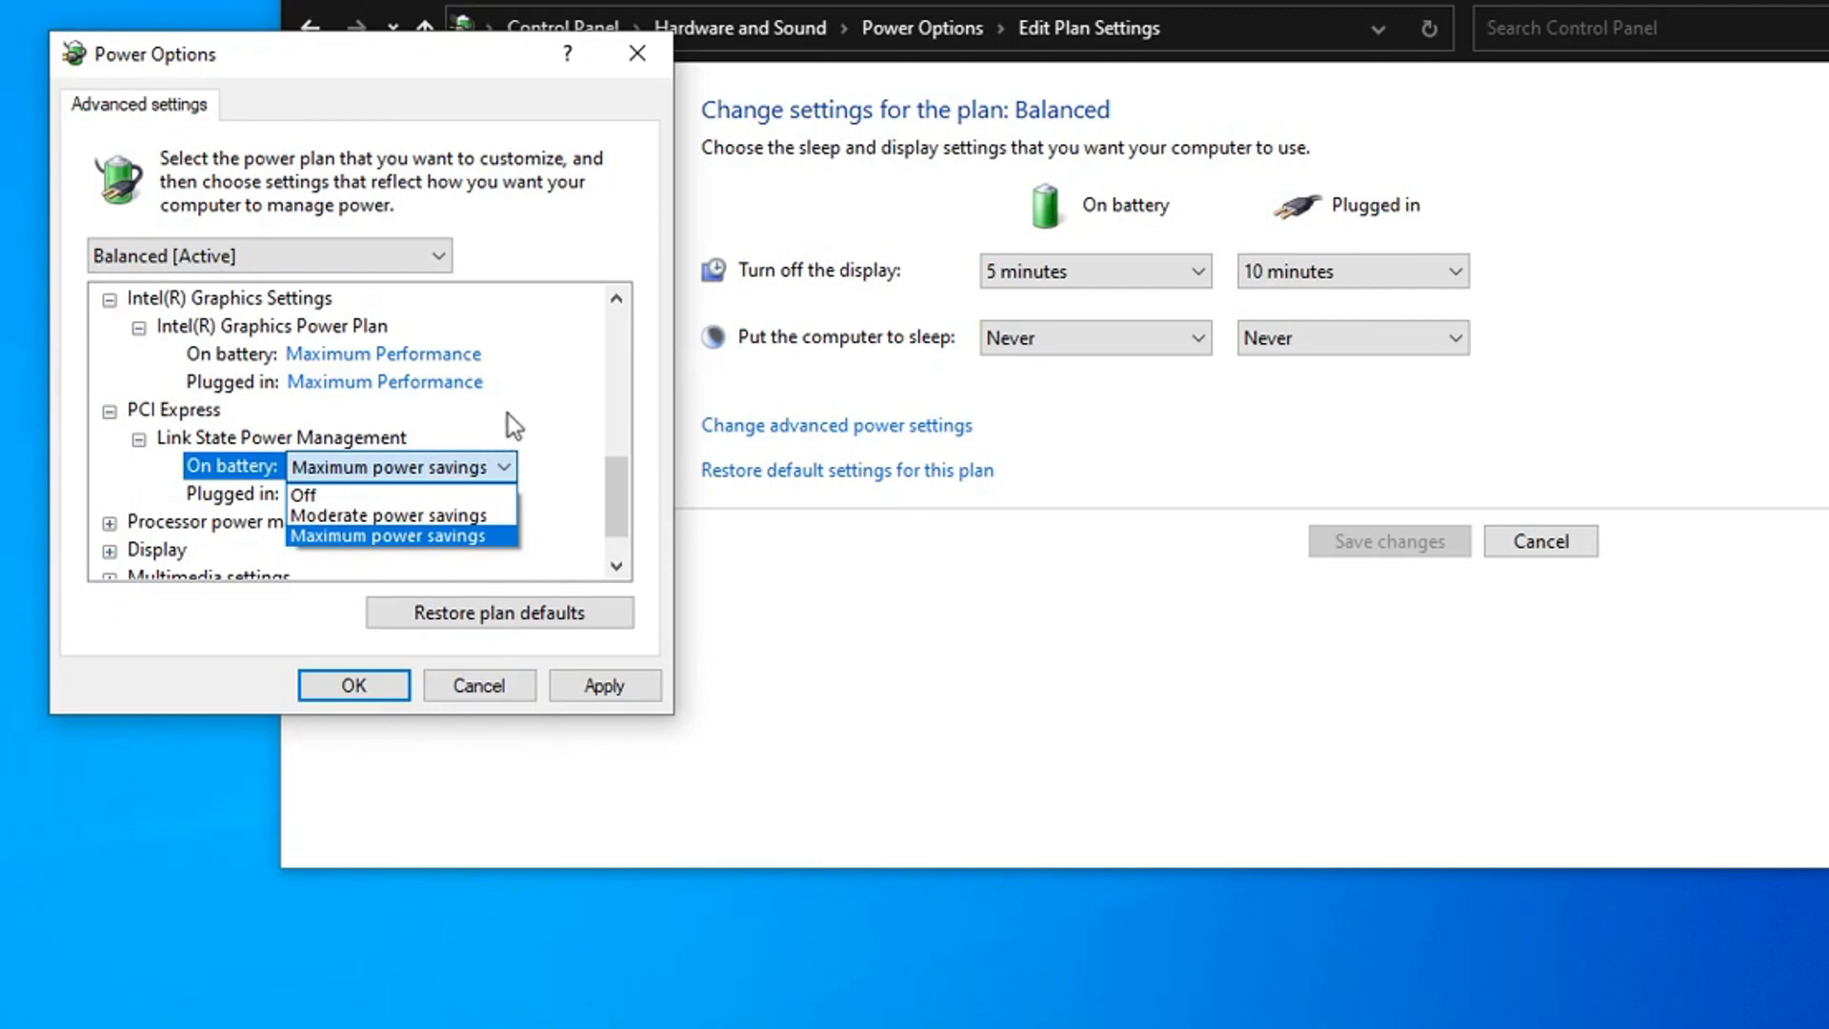
pyautogui.click(532, 462)
# Set the minimum processor state to 100% both on battery and plugged in under Processor power management
pyautogui.scroll(-1, 543, 461)
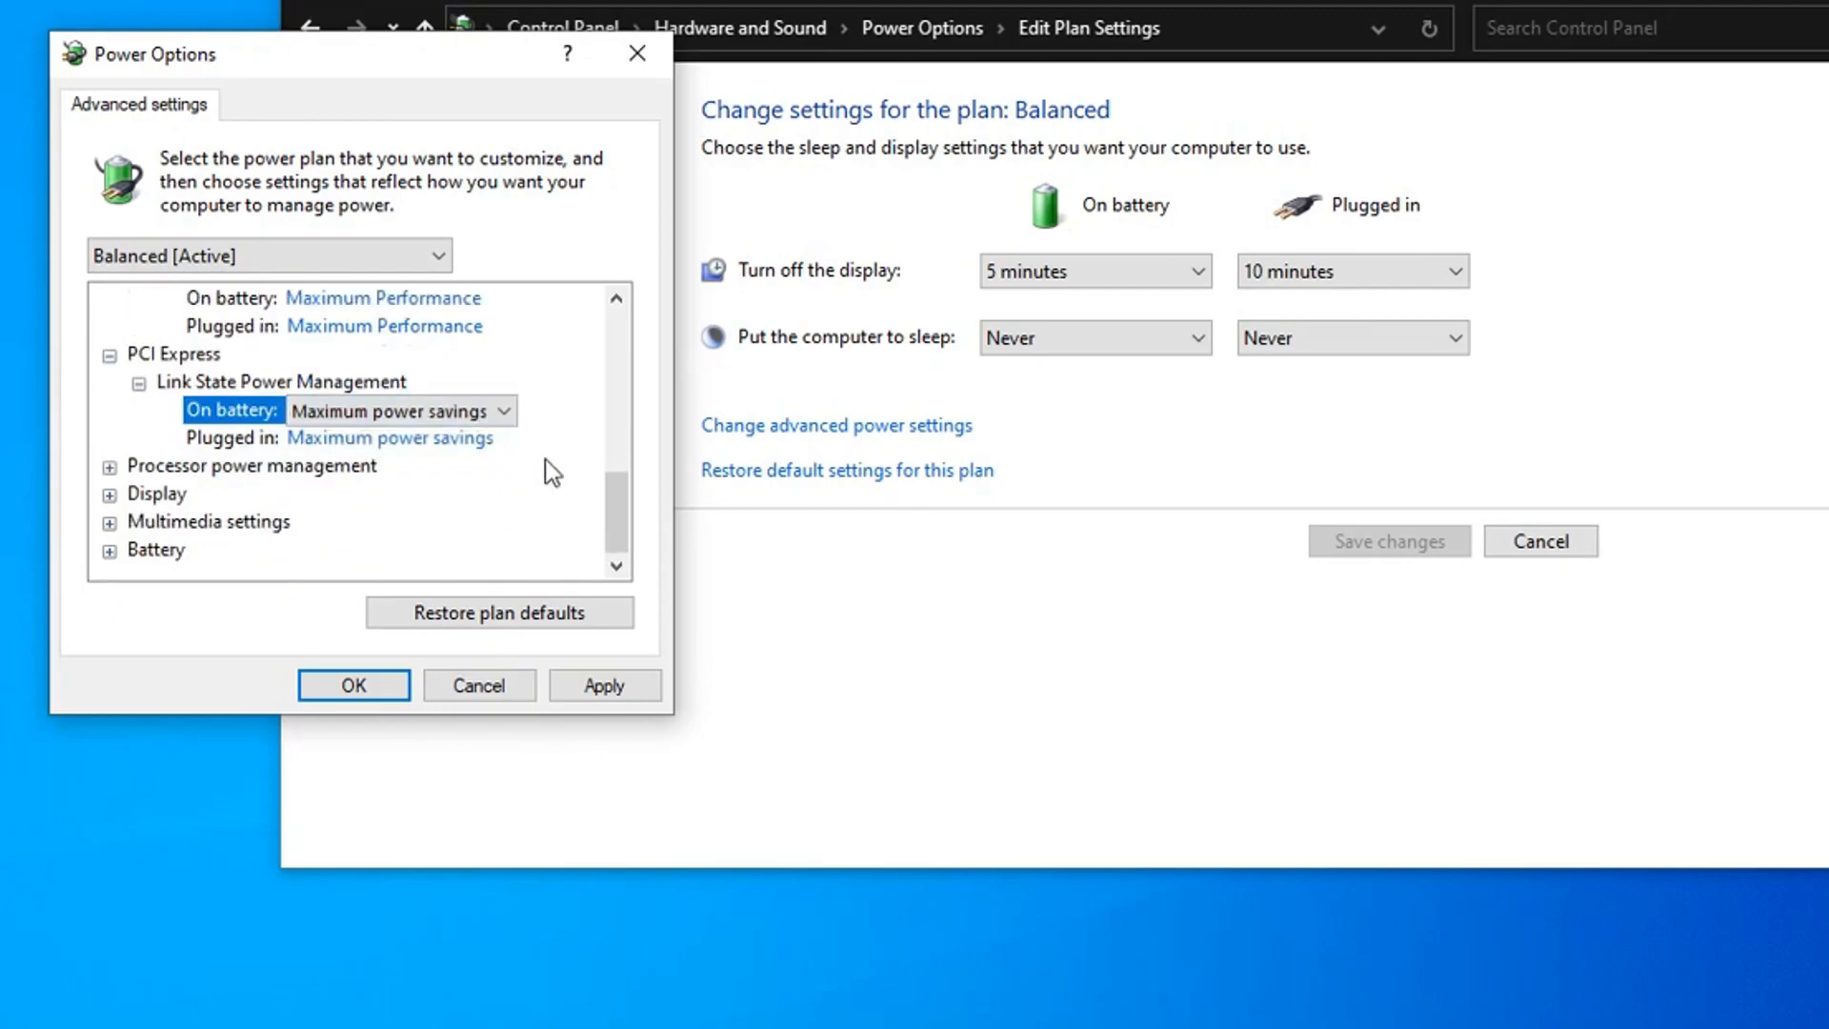
pyautogui.click(110, 466)
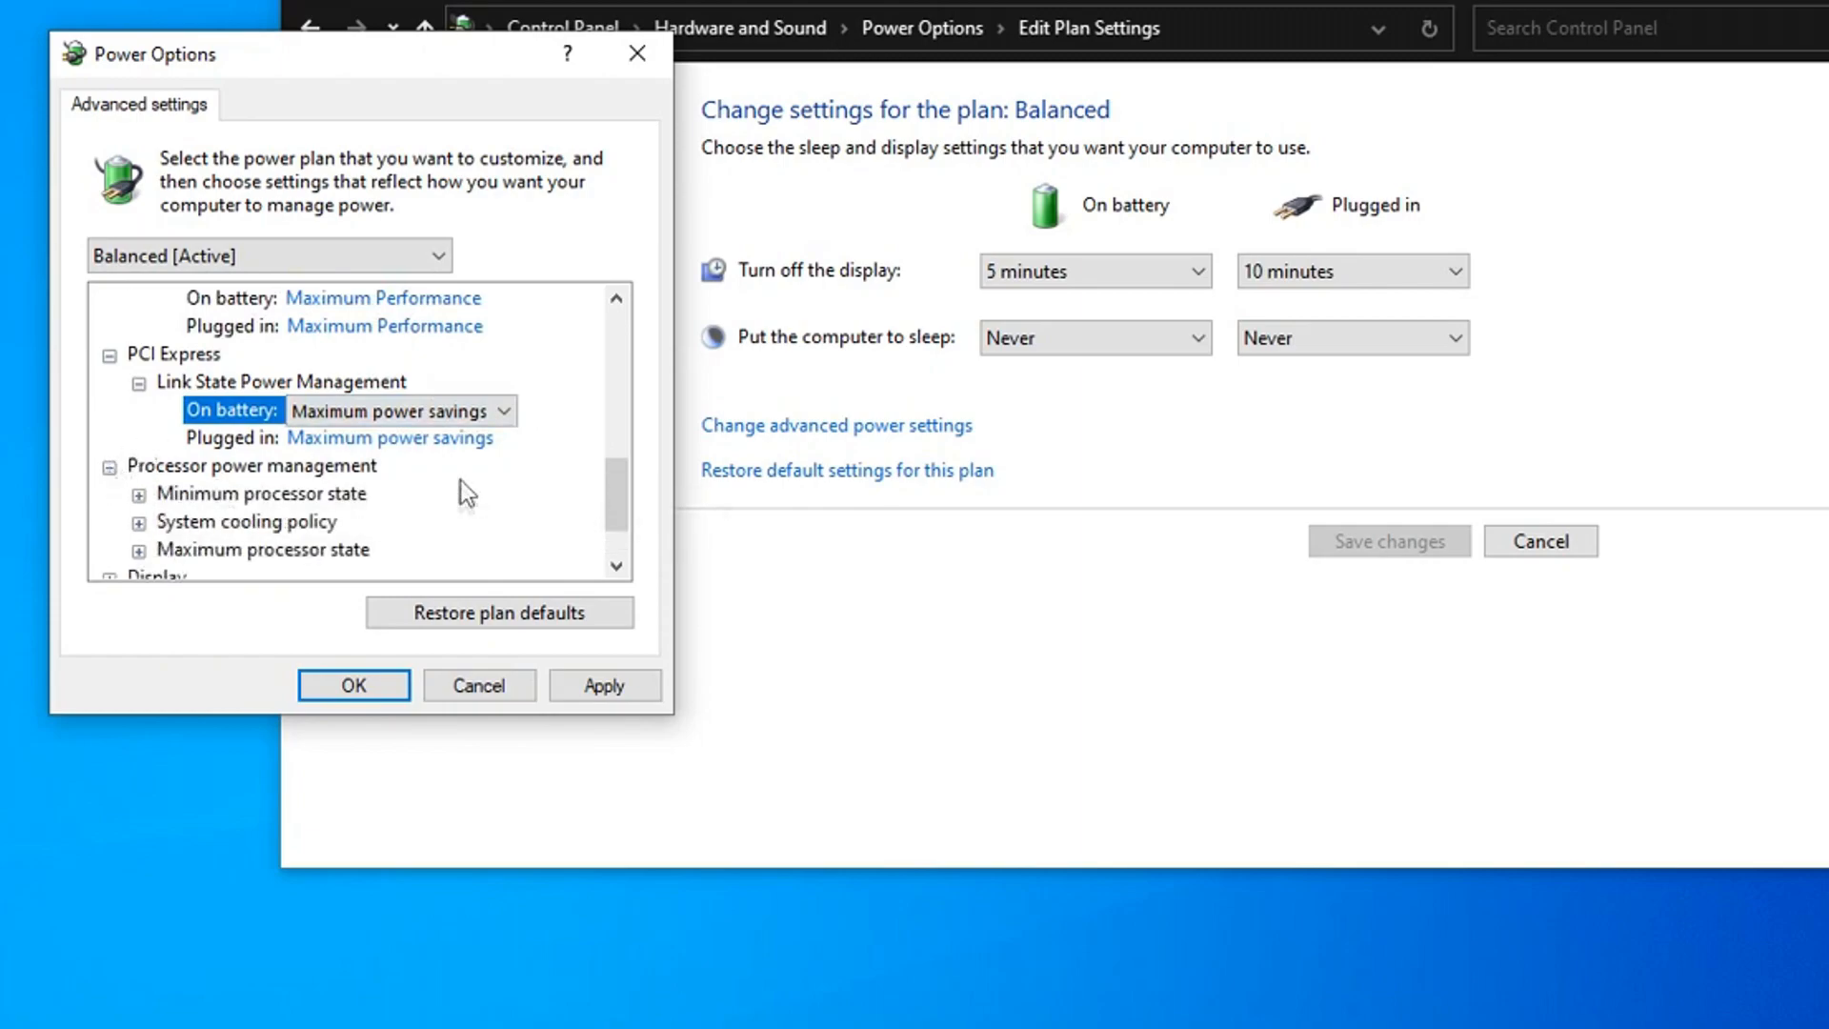
pyautogui.scroll(-1, 166, 476)
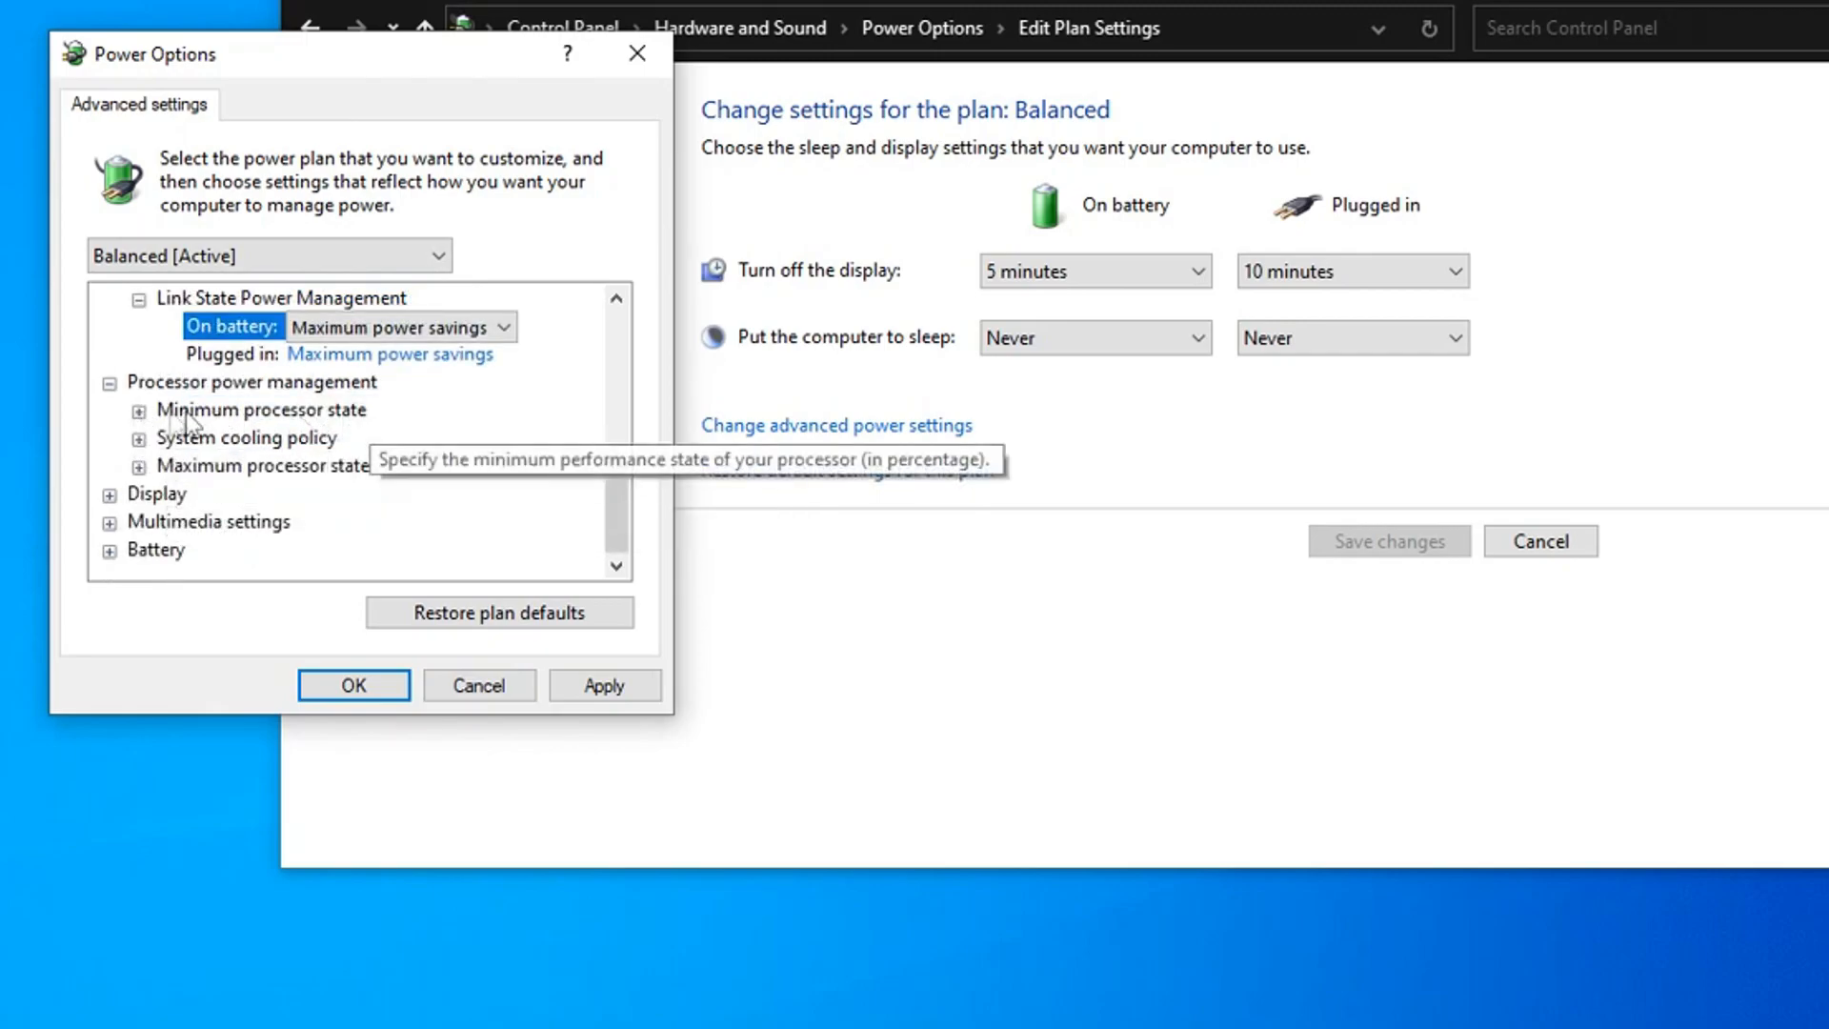
pyautogui.click(140, 412)
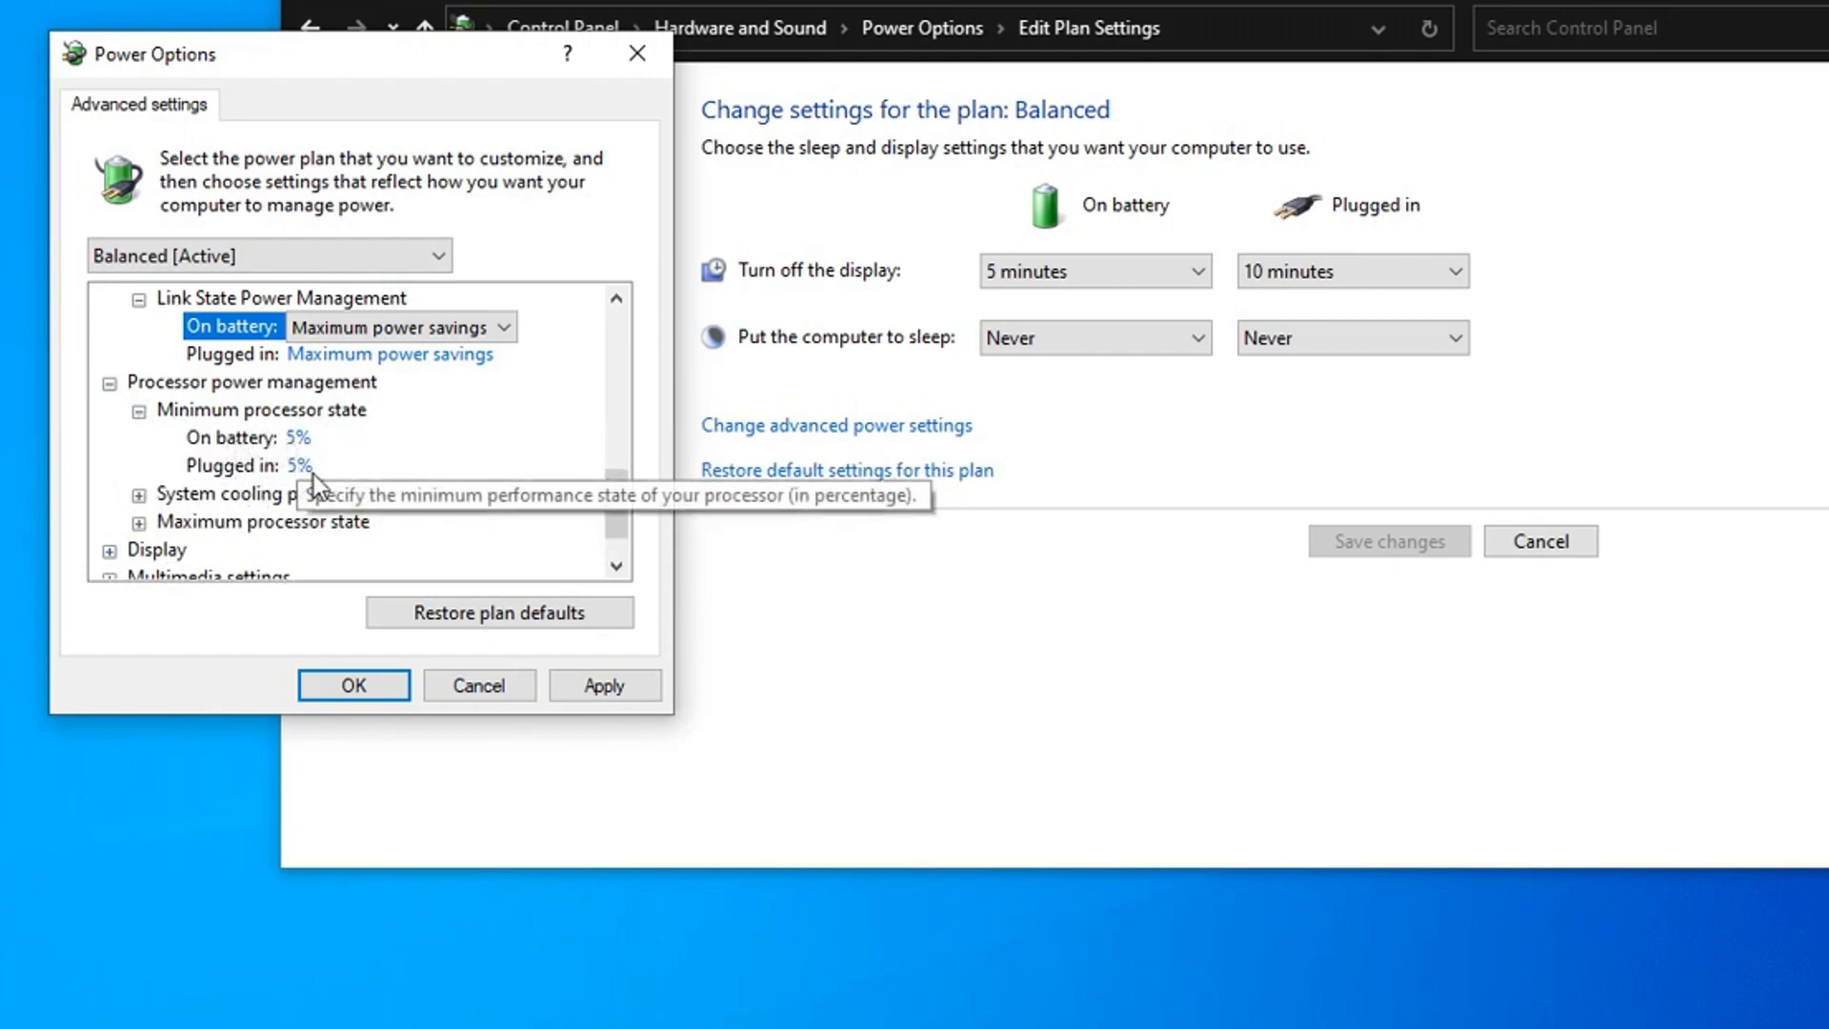
pyautogui.click(297, 438)
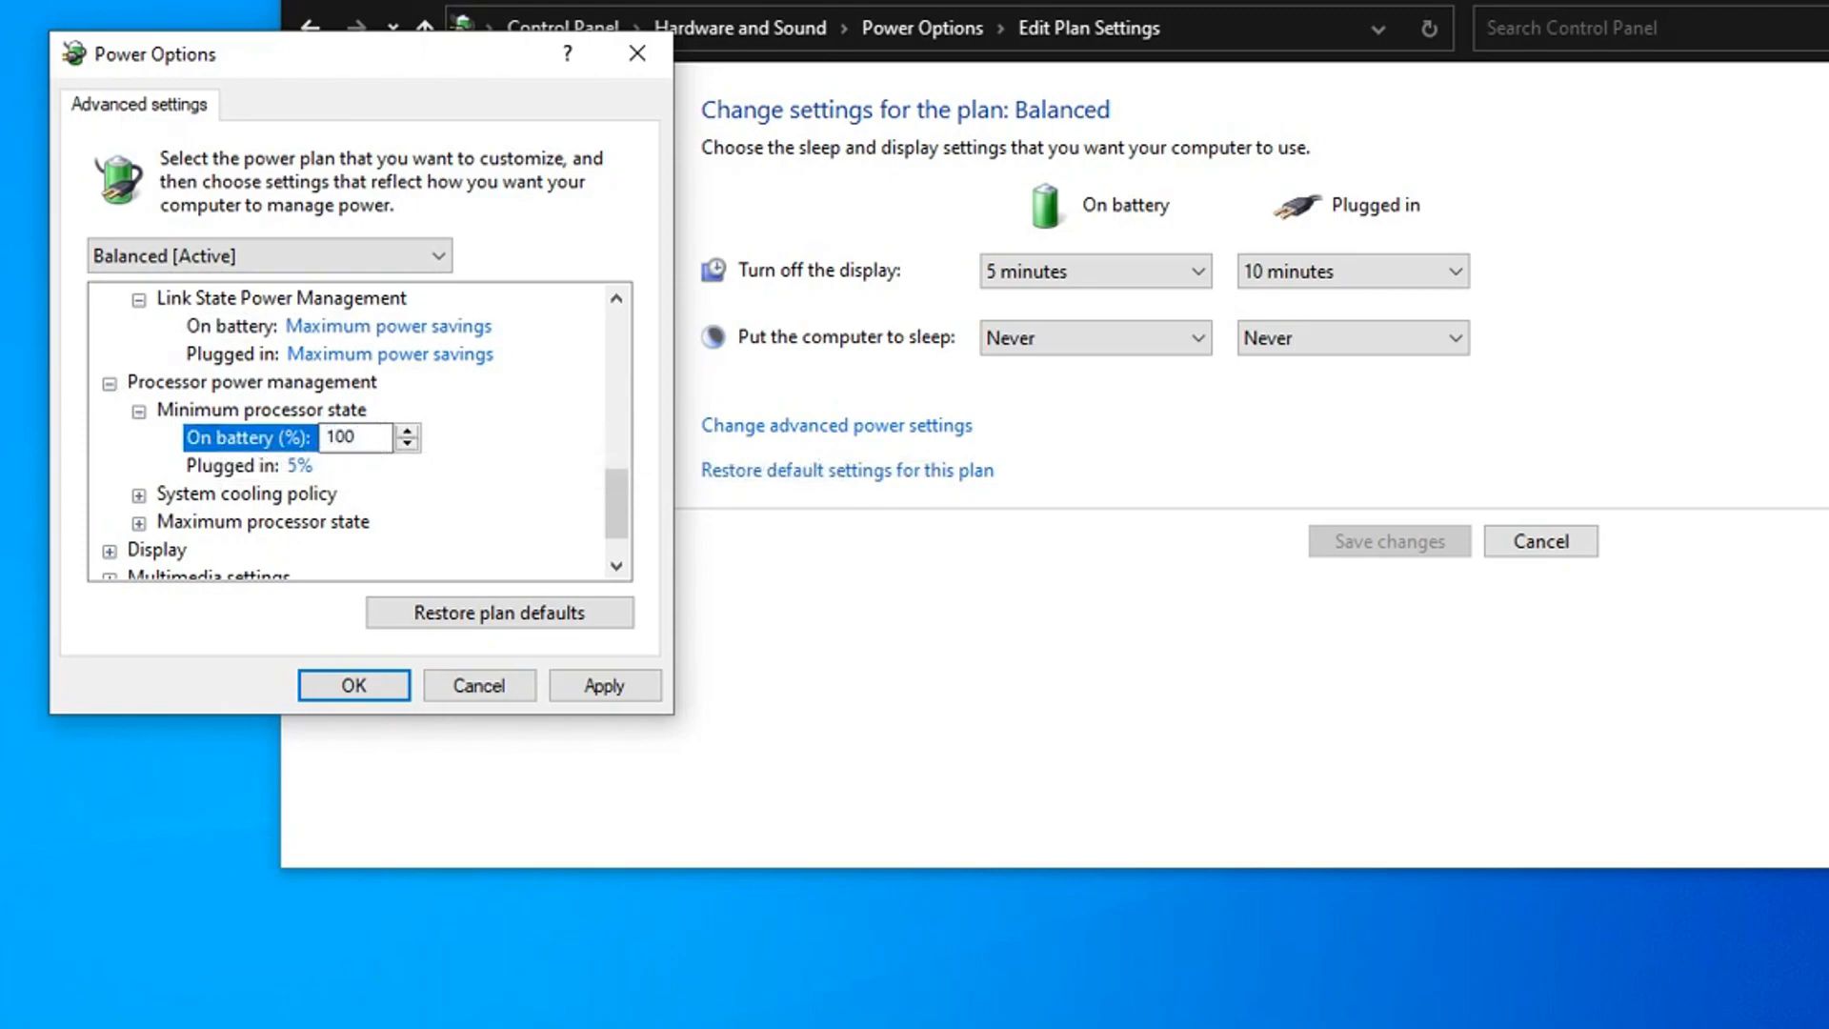
pyautogui.write('100')
pyautogui.click(300, 466)
pyautogui.write('1')
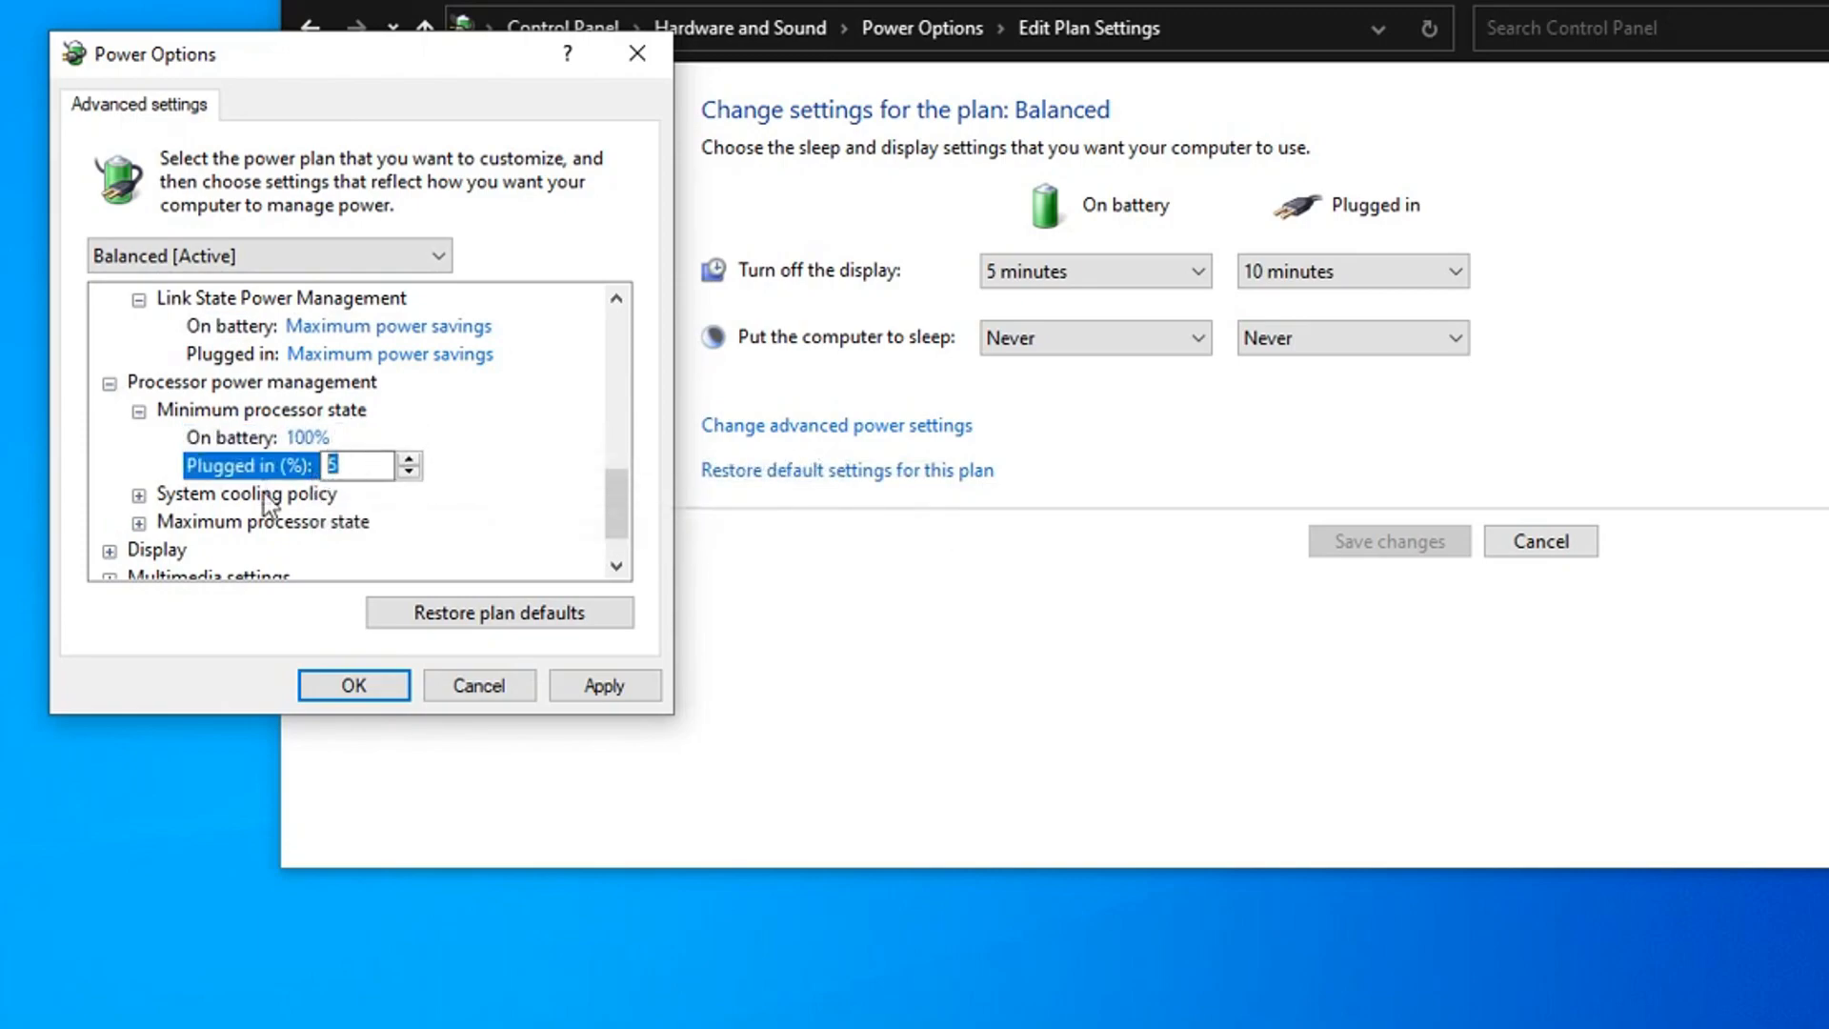
pyautogui.write('00')
# Check the maximum processor state on battery and plugged in, recheck the plugged-in minimum state, and expand the Display group
pyautogui.click(140, 522)
pyautogui.click(291, 546)
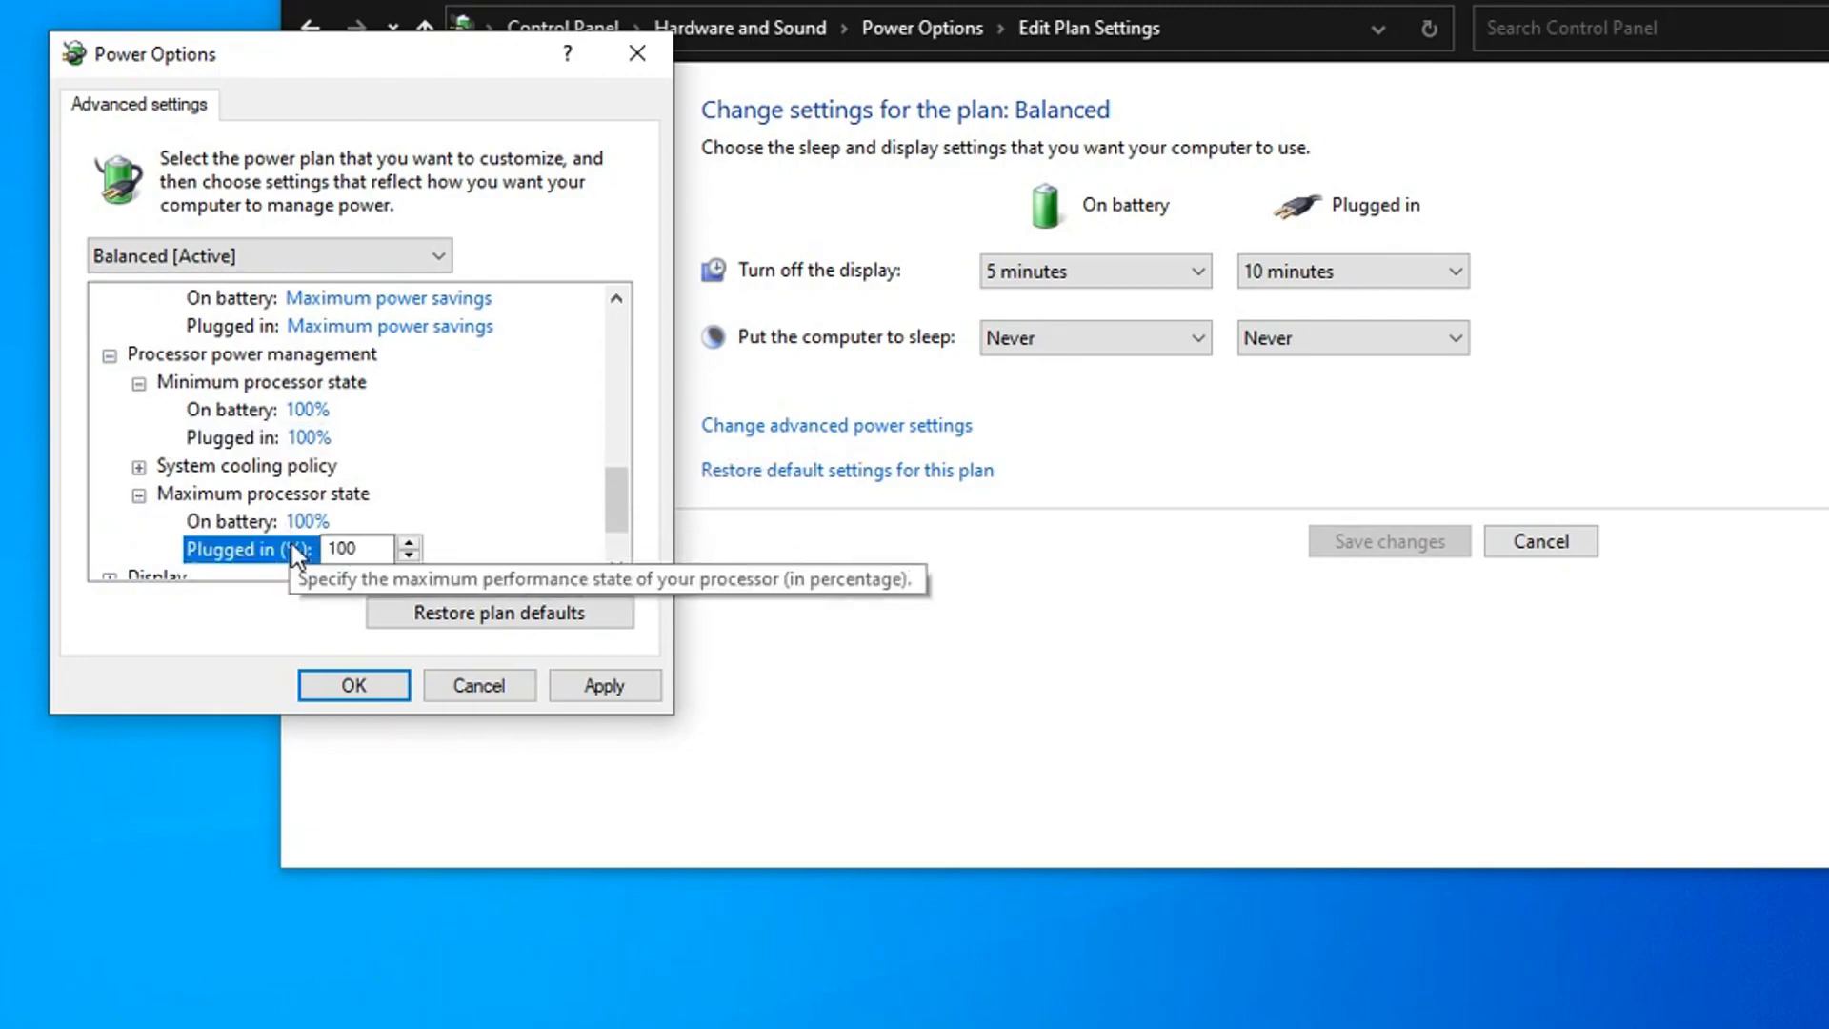
pyautogui.click(324, 521)
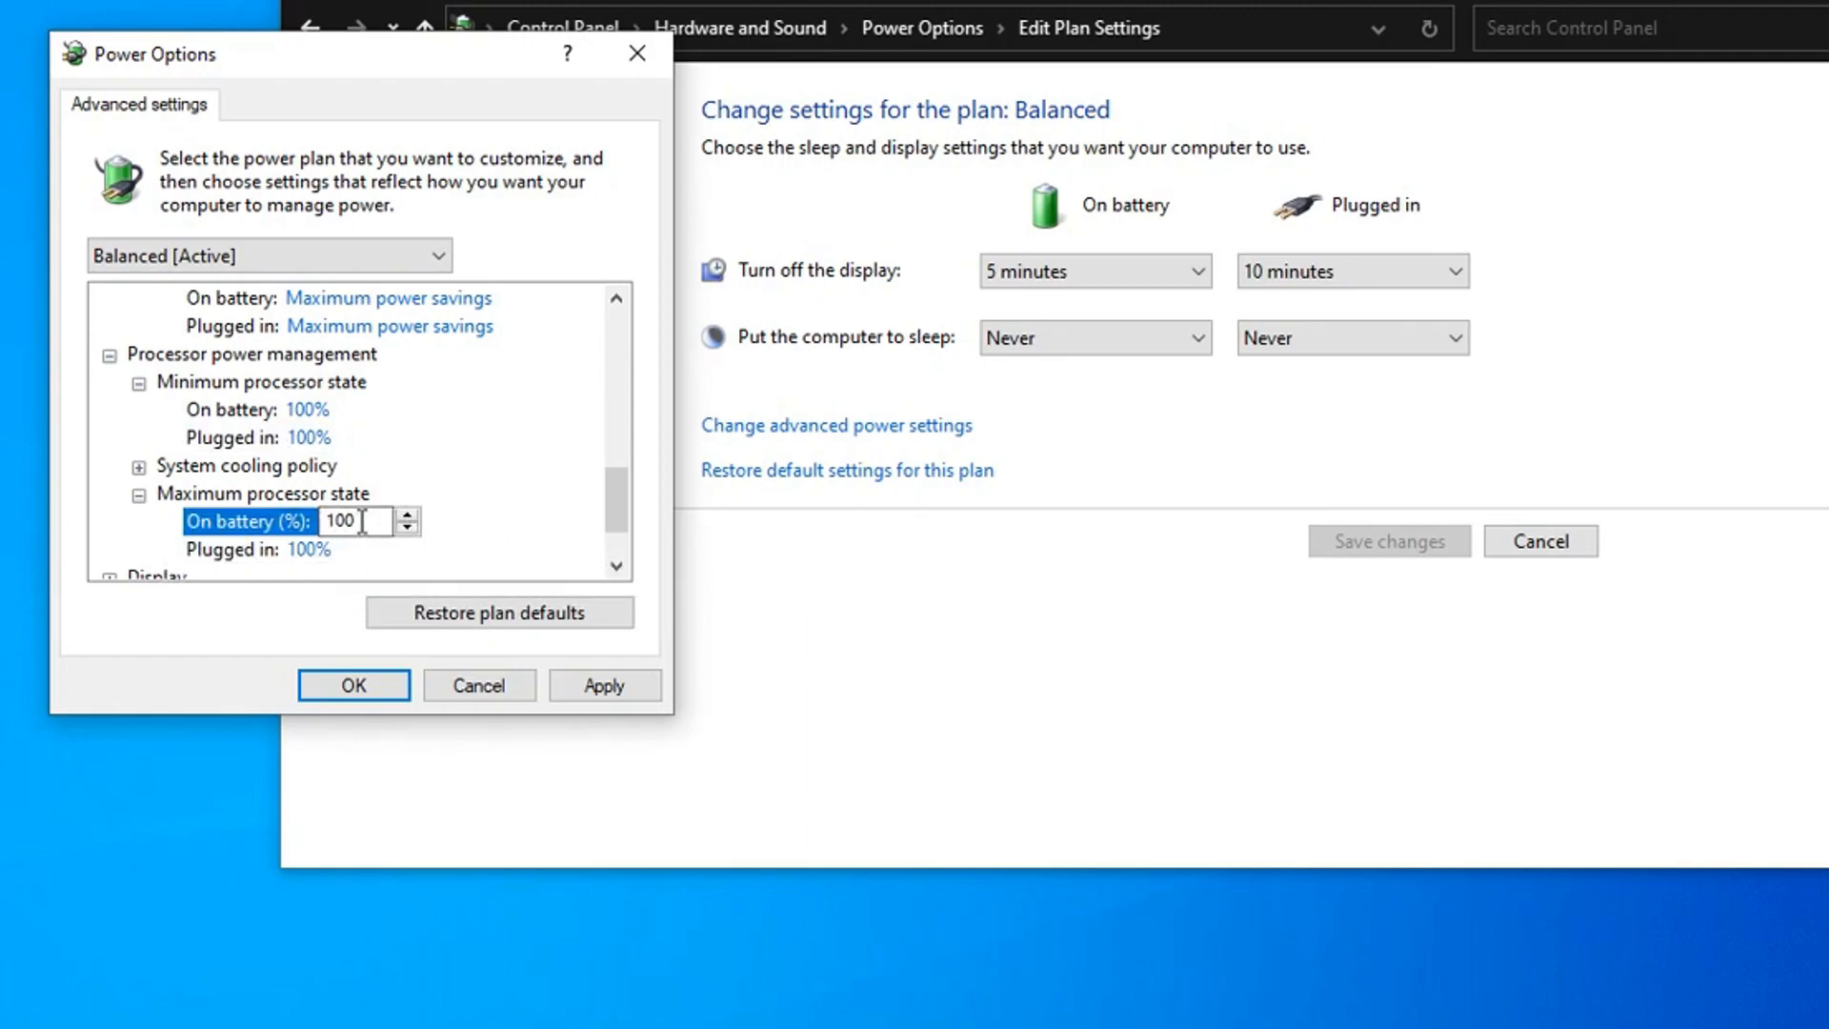
pyautogui.moveTo(356, 521); pyautogui.dragTo(298, 533)
pyautogui.click(616, 566)
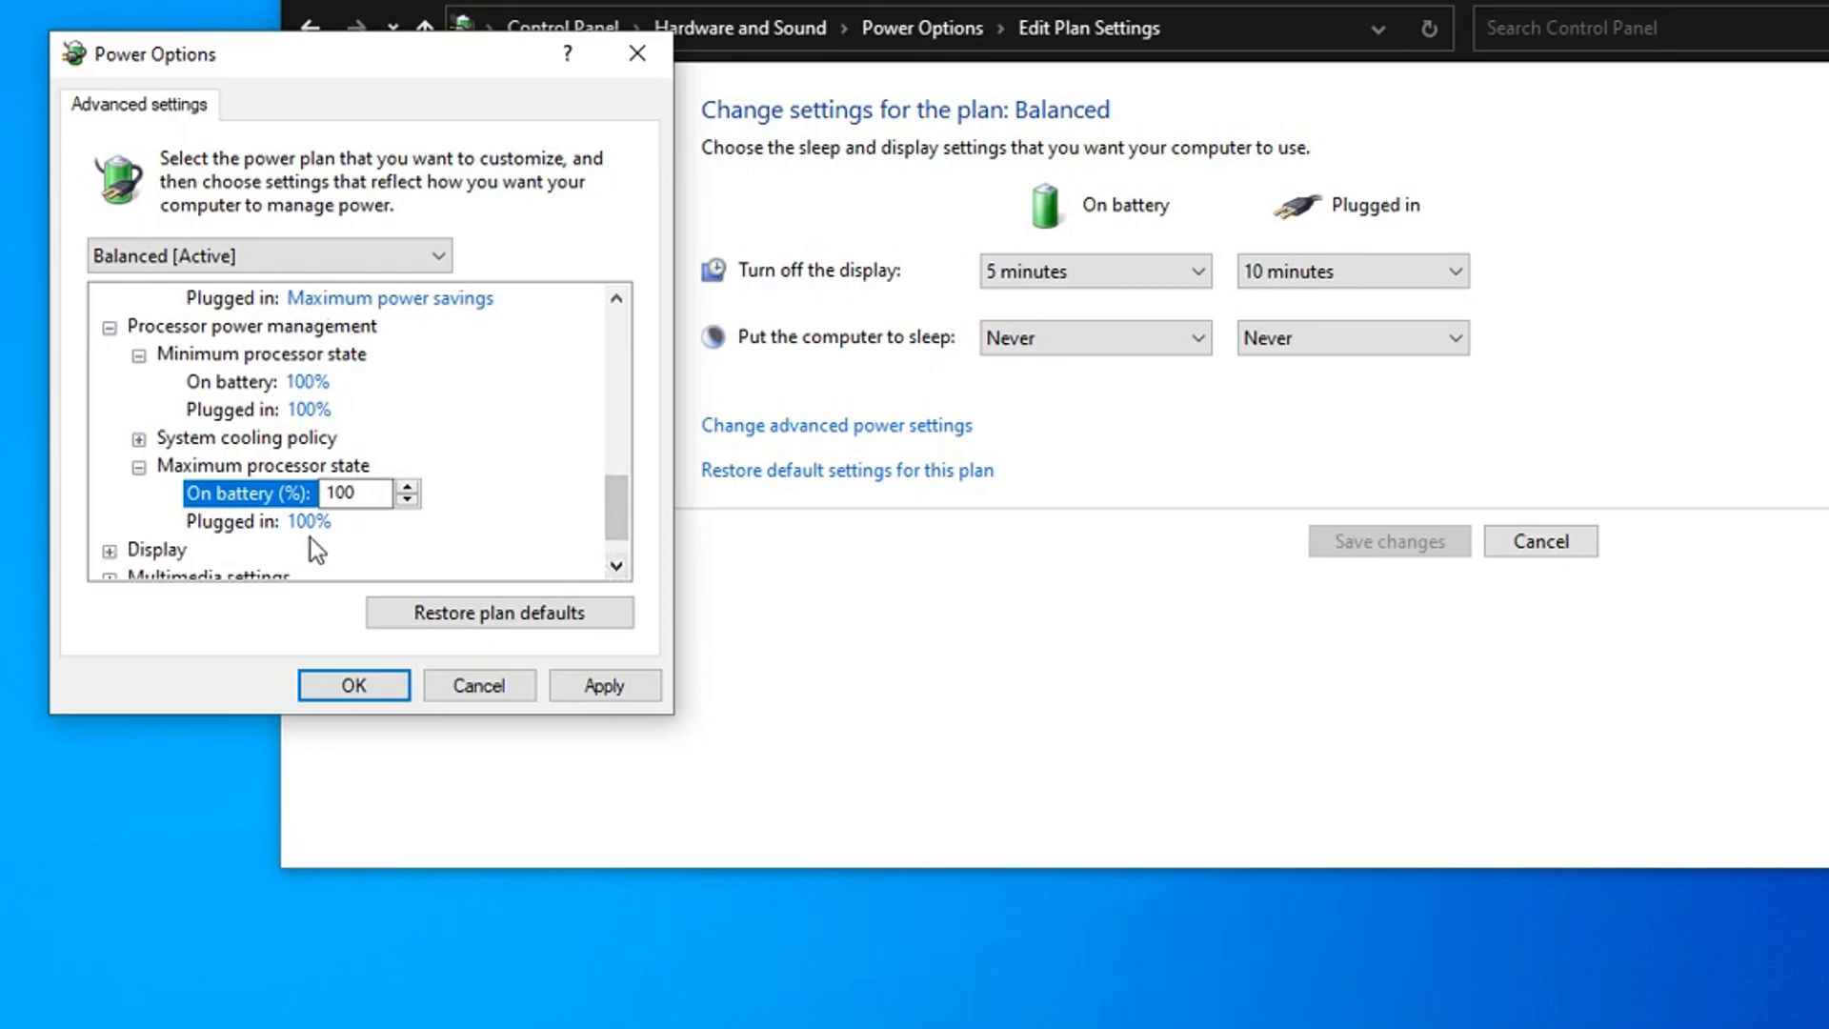
pyautogui.click(309, 408)
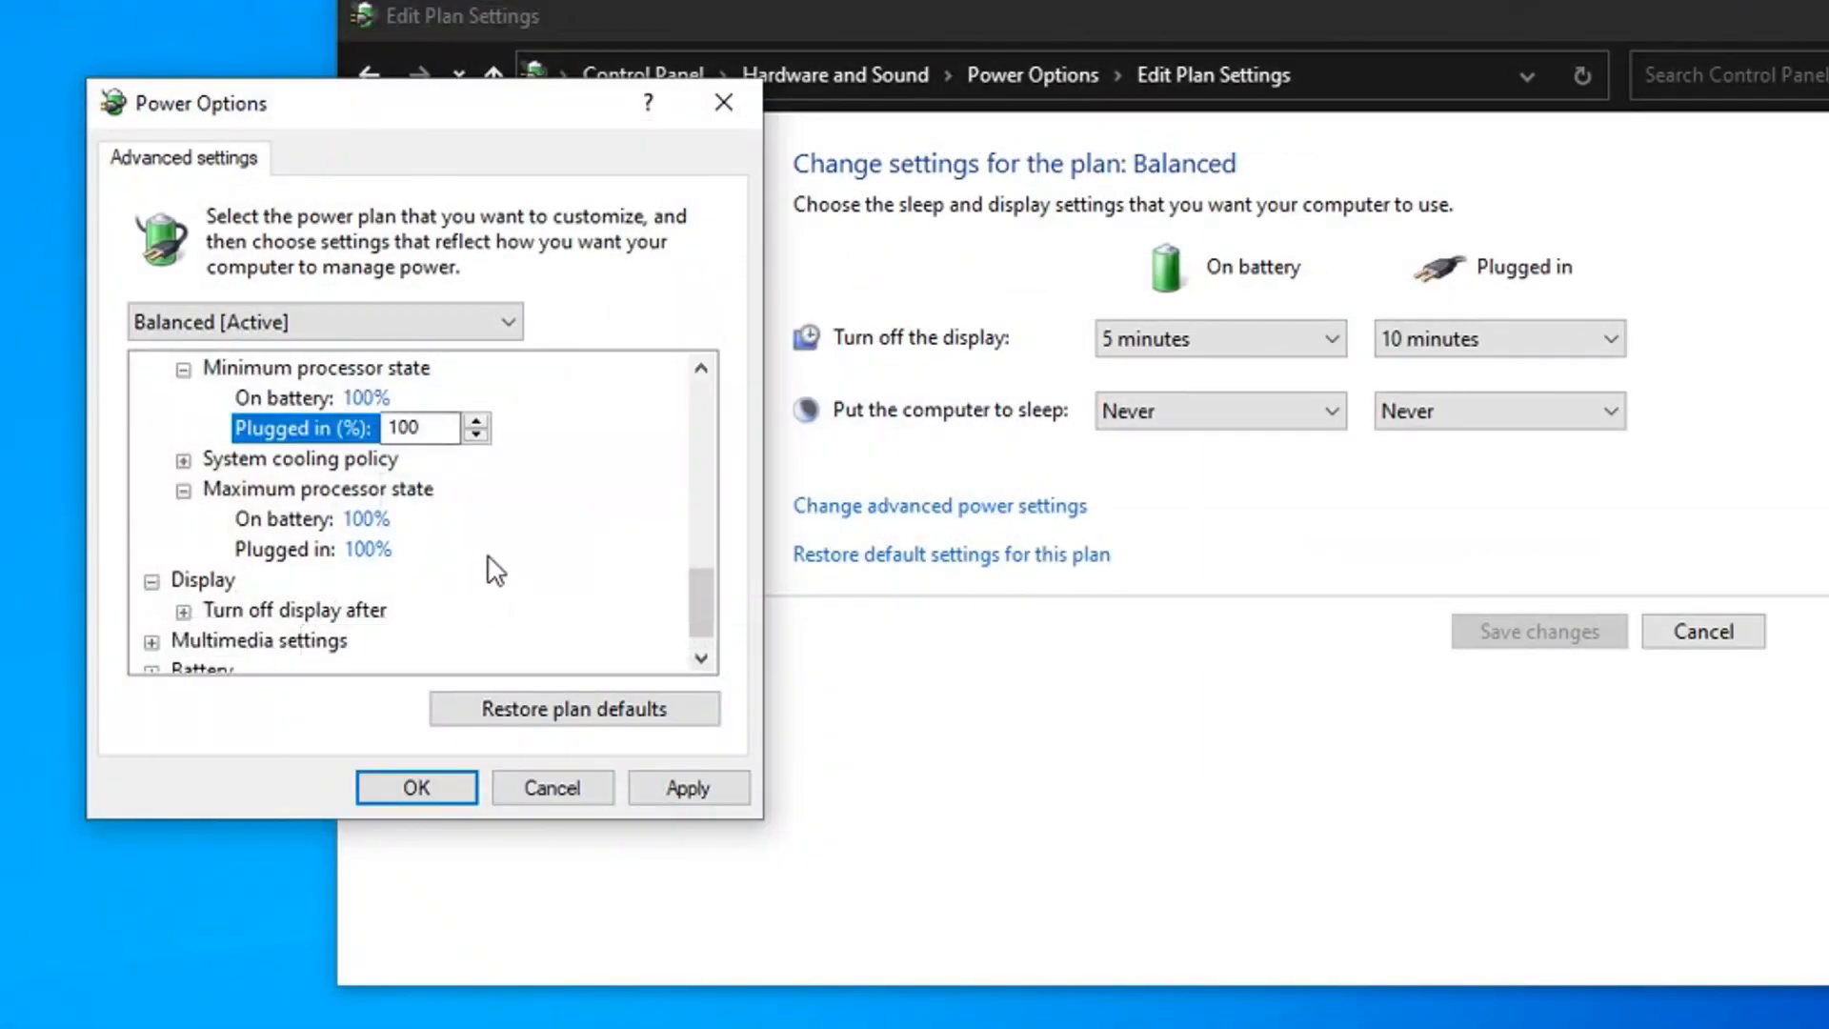
pyautogui.scroll(-1, 495, 572)
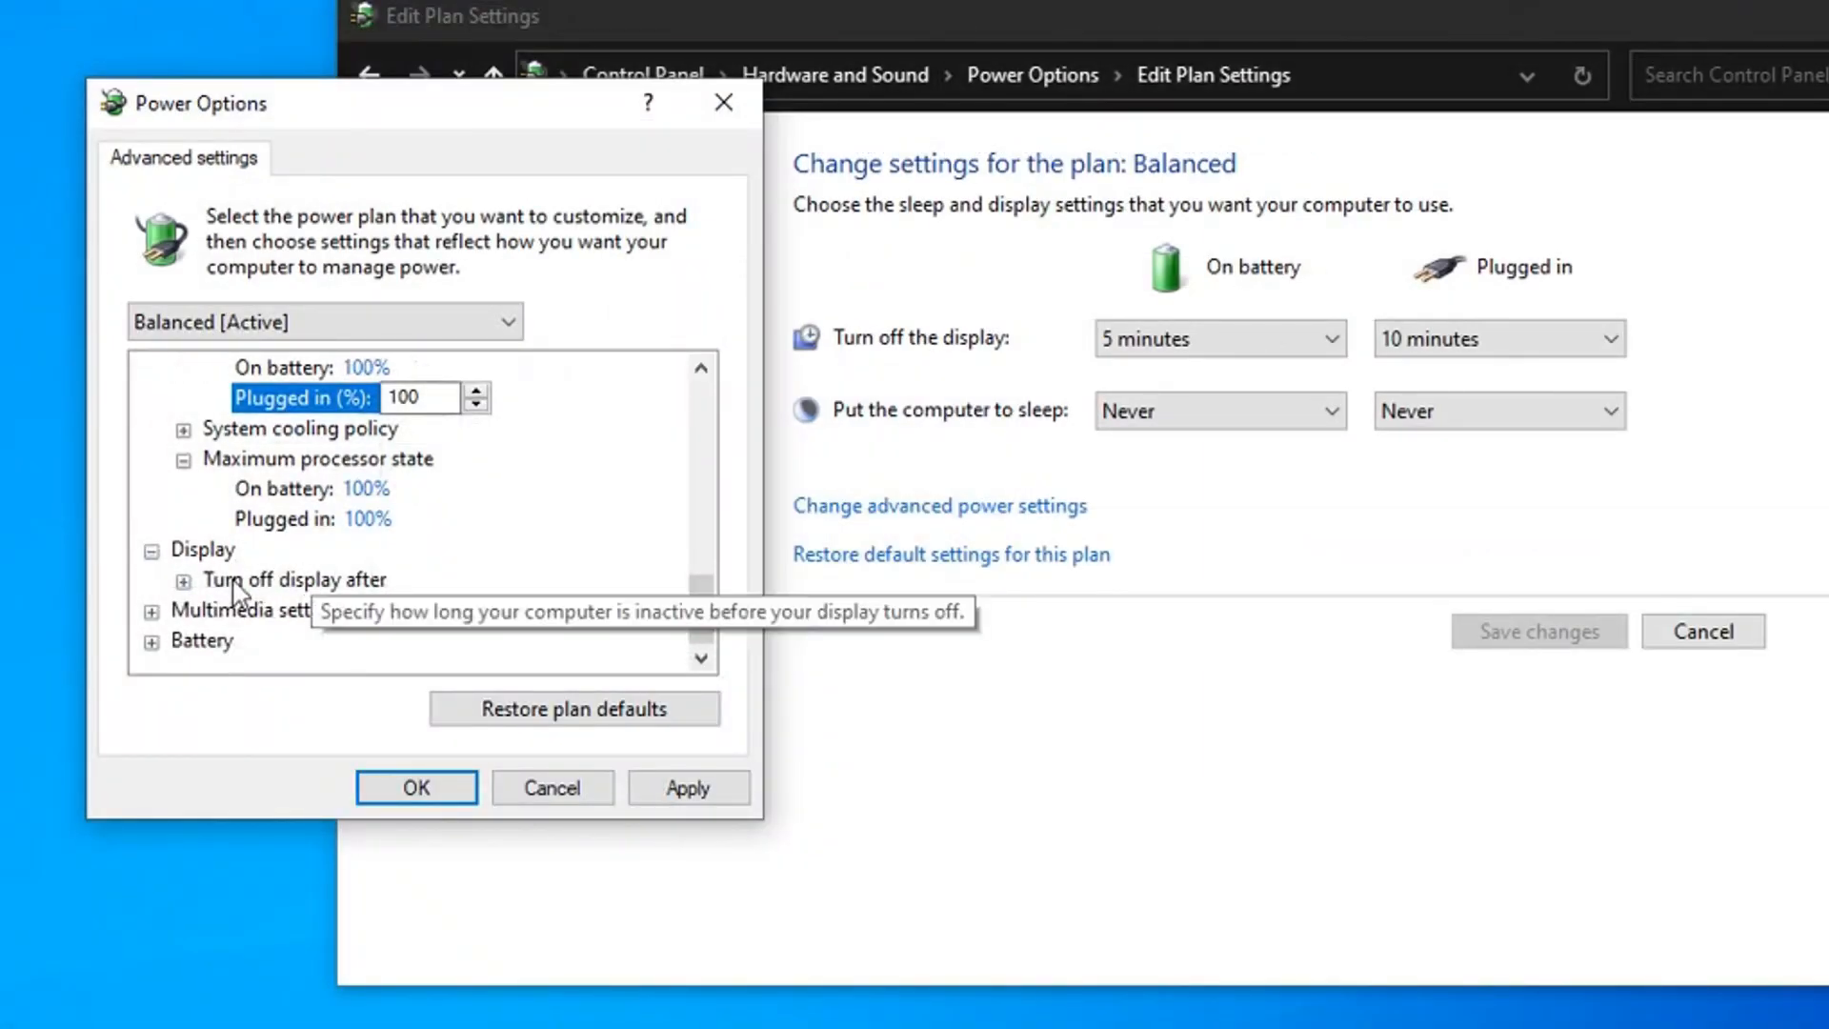
# Check how long the display stays on before turning off in each power state, and expand the Multimedia settings group
pyautogui.click(183, 581)
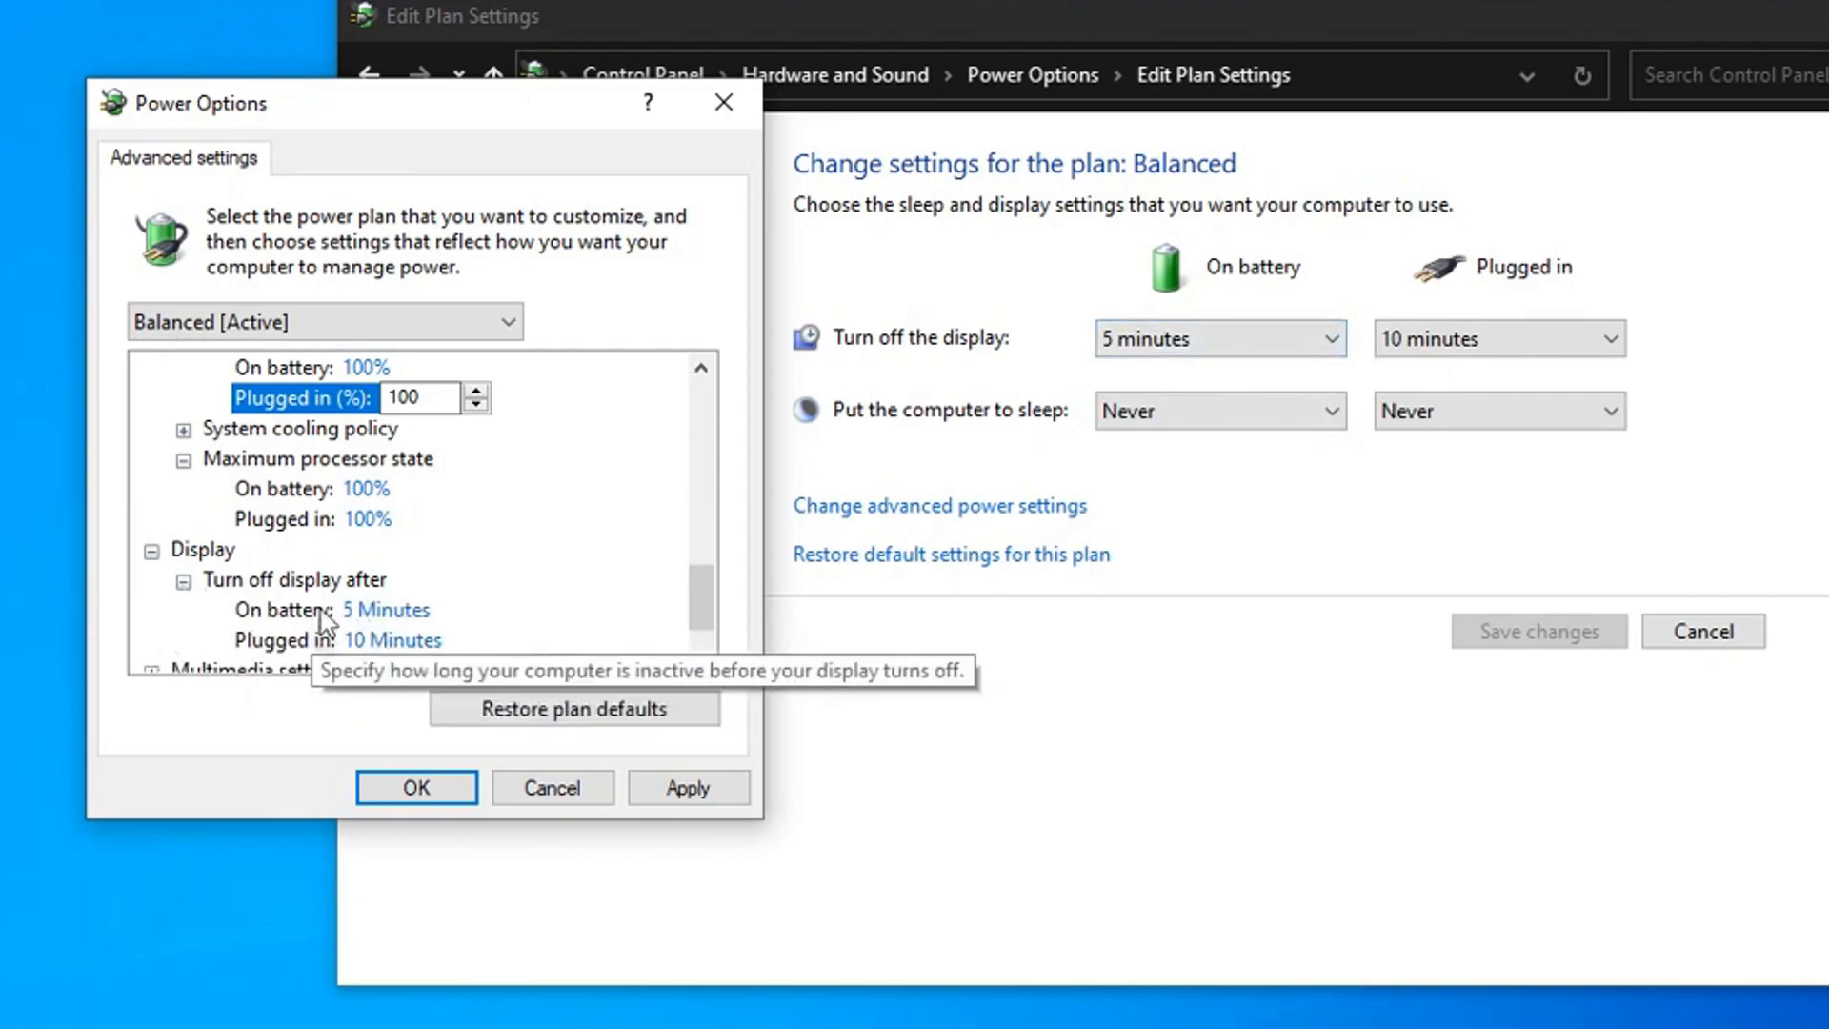
pyautogui.scroll(-1, 362, 614)
pyautogui.click(150, 611)
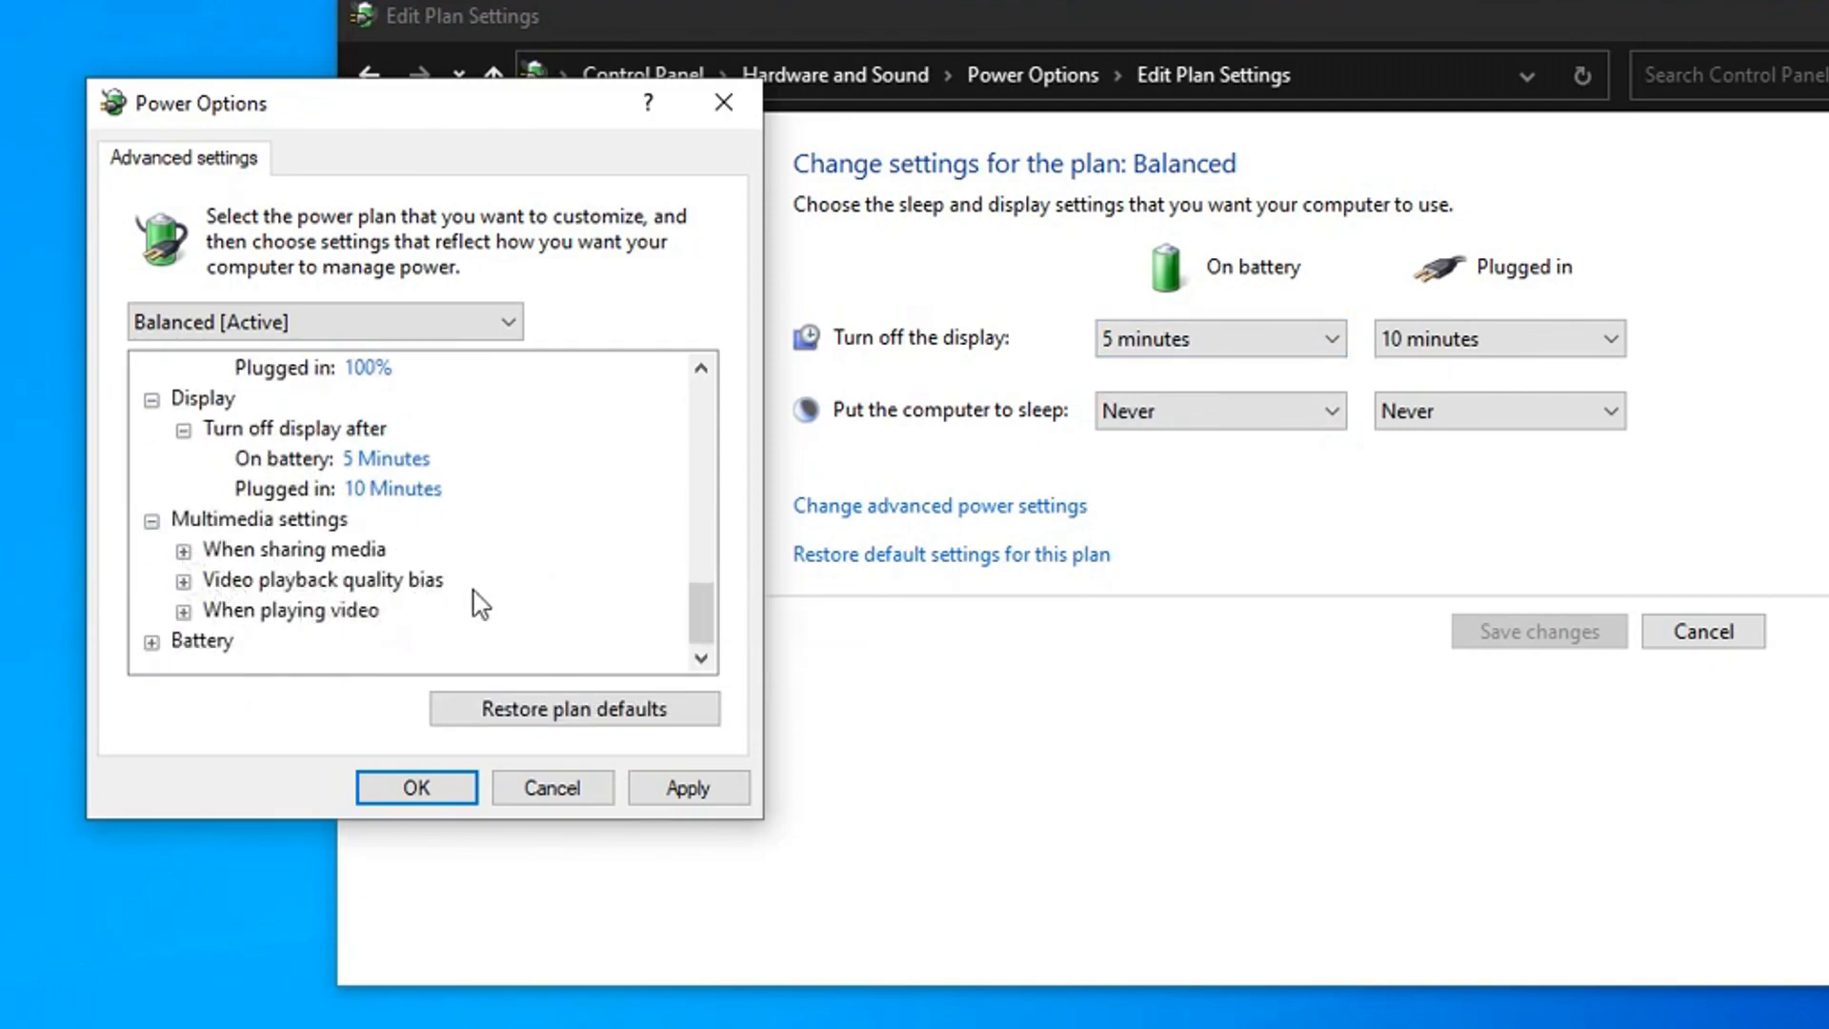
# Expand the Battery group and examine the low and critical battery levels on battery and plugged in
pyautogui.click(152, 644)
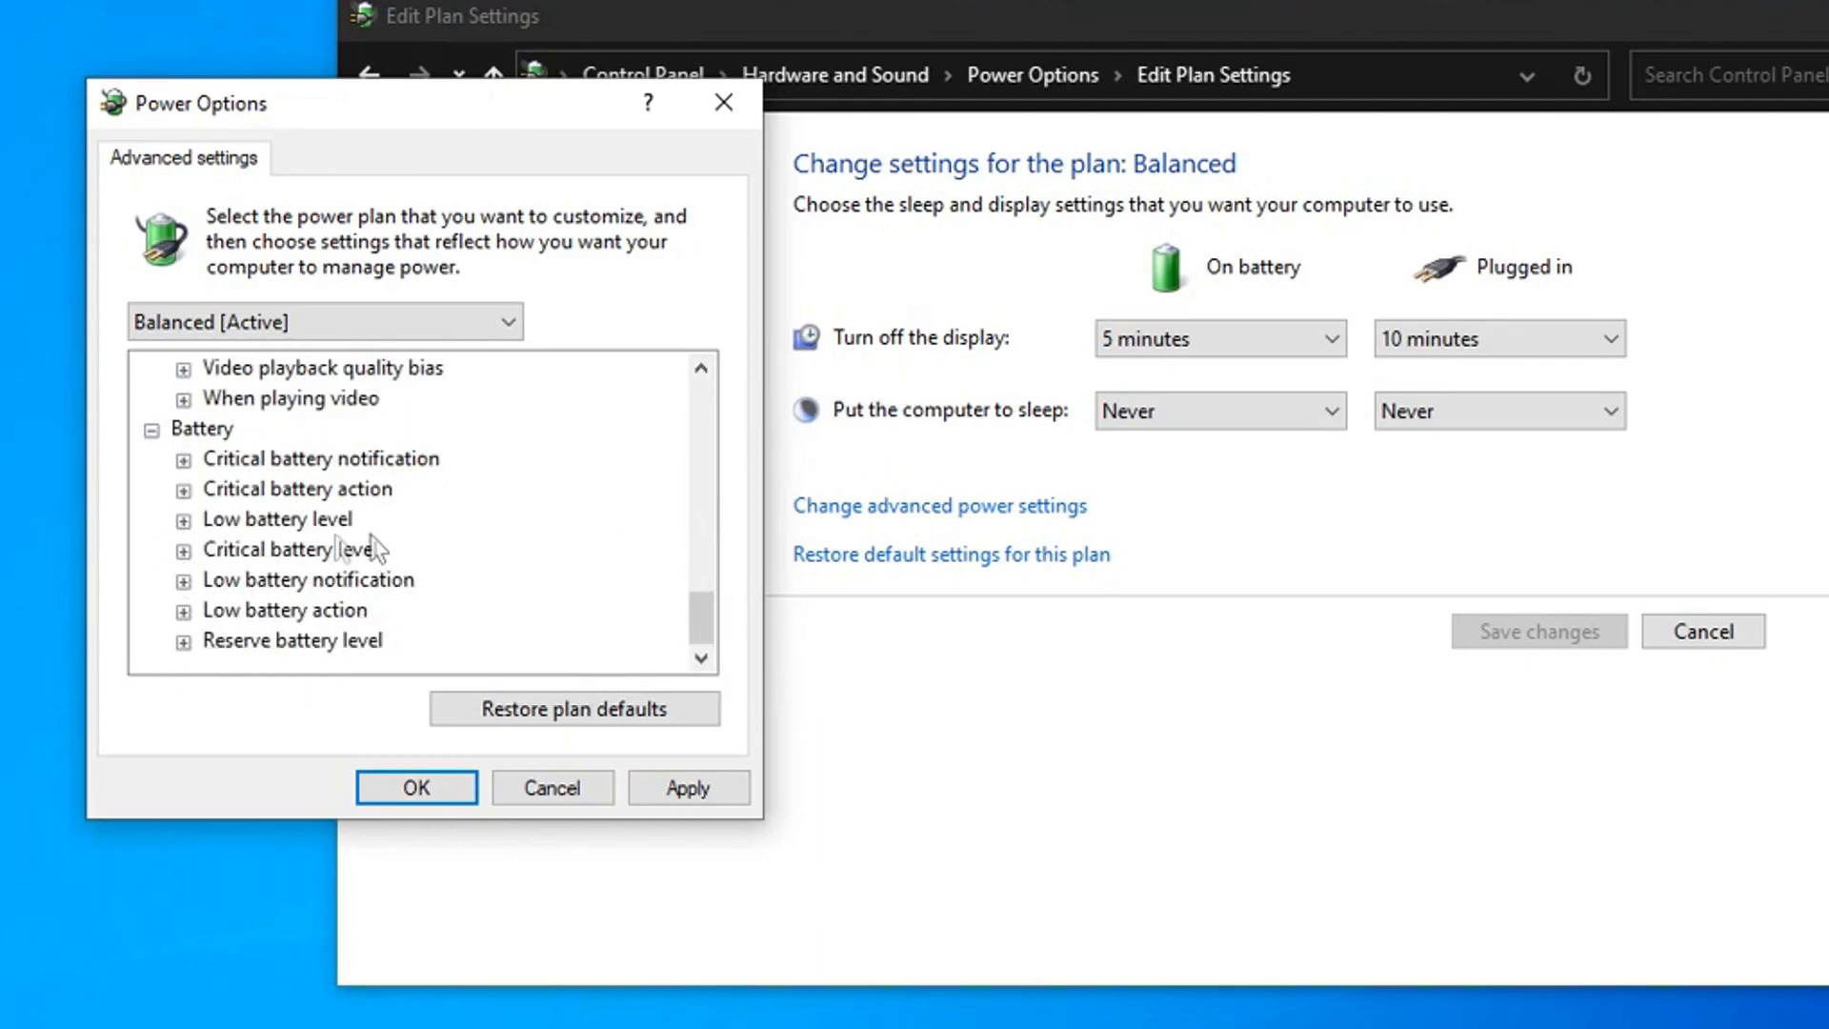
pyautogui.click(184, 464)
pyautogui.click(184, 464)
pyautogui.click(184, 521)
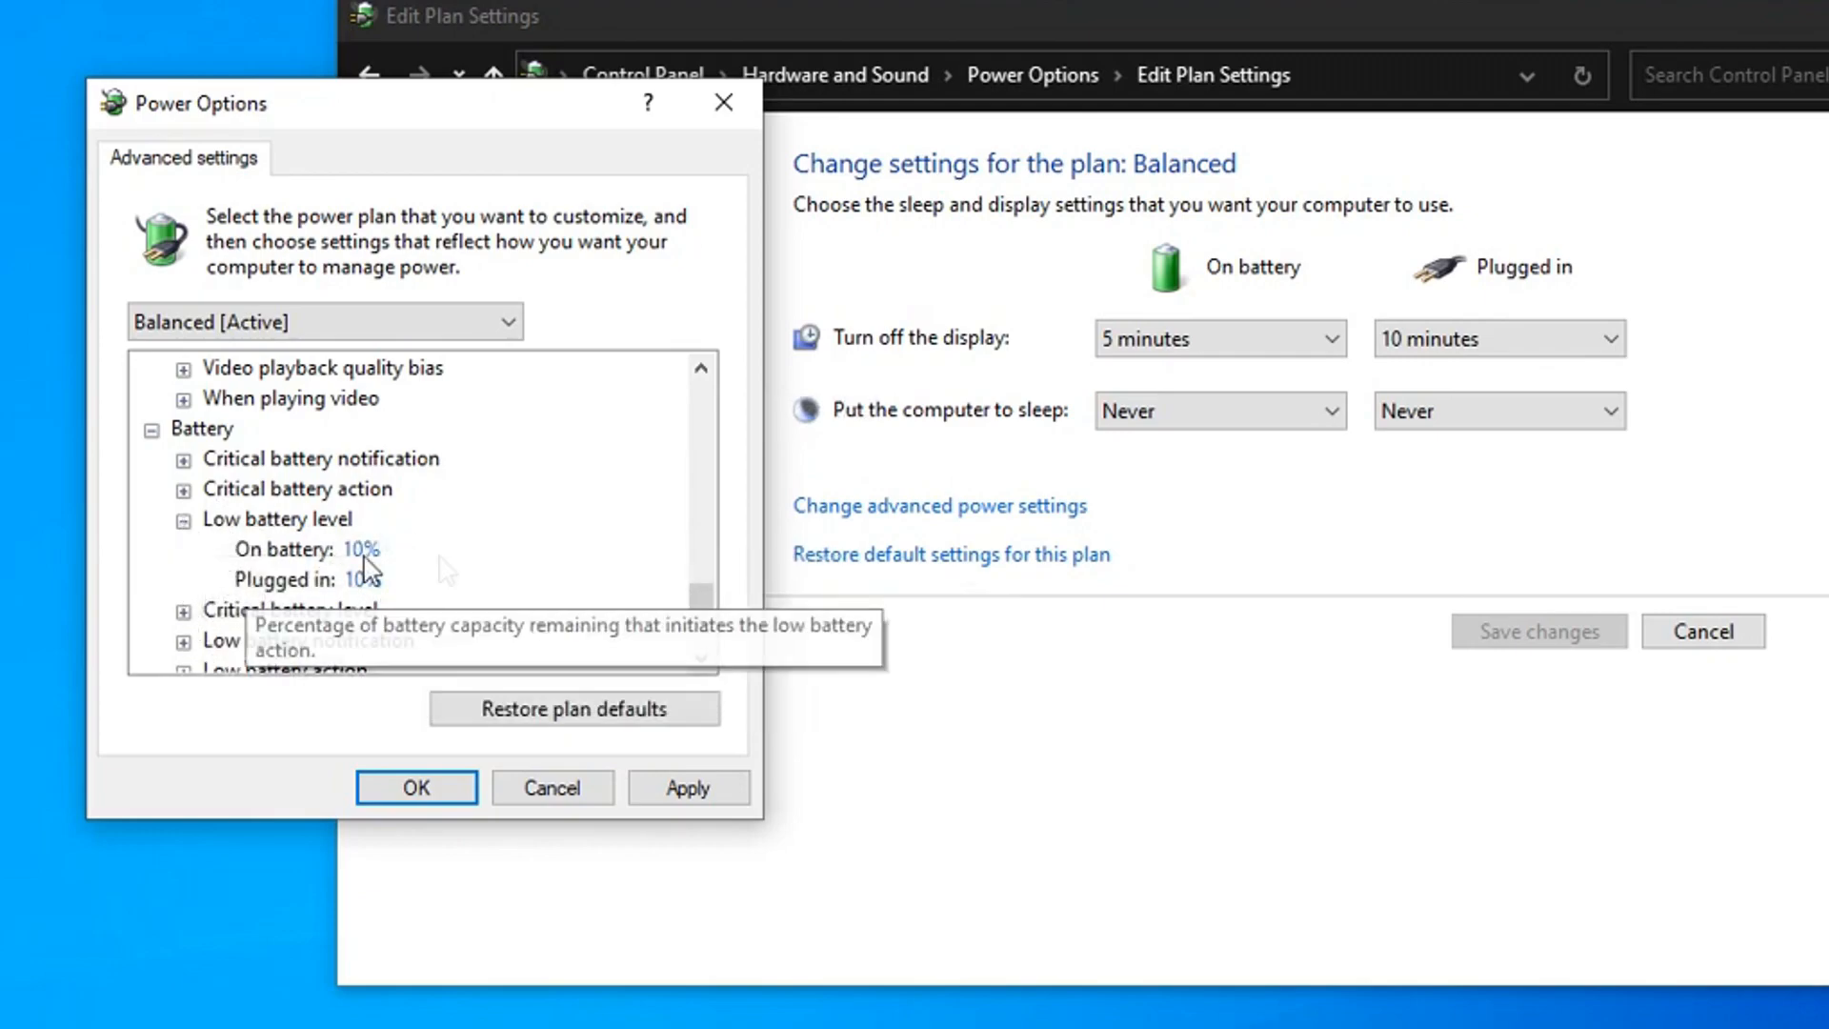
pyautogui.scroll(-1, 381, 591)
pyautogui.click(183, 551)
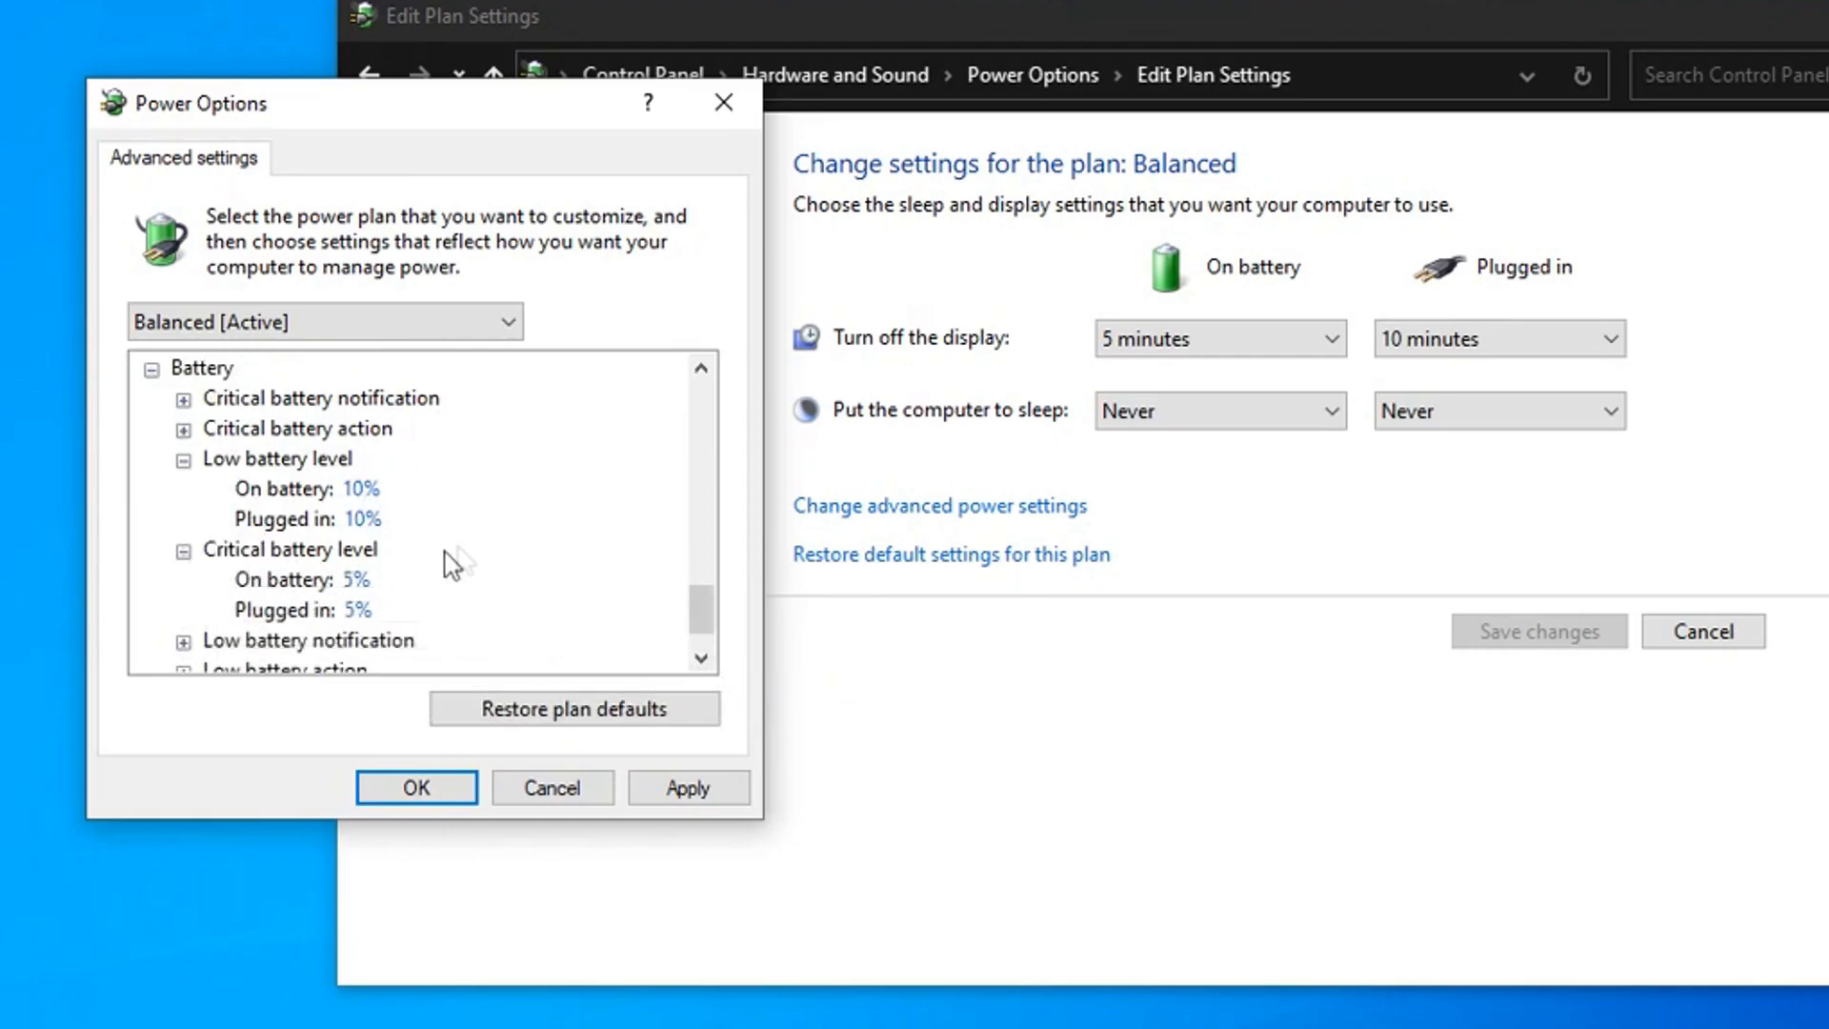
pyautogui.scroll(-1, 443, 586)
pyautogui.scroll(2, 357, 533)
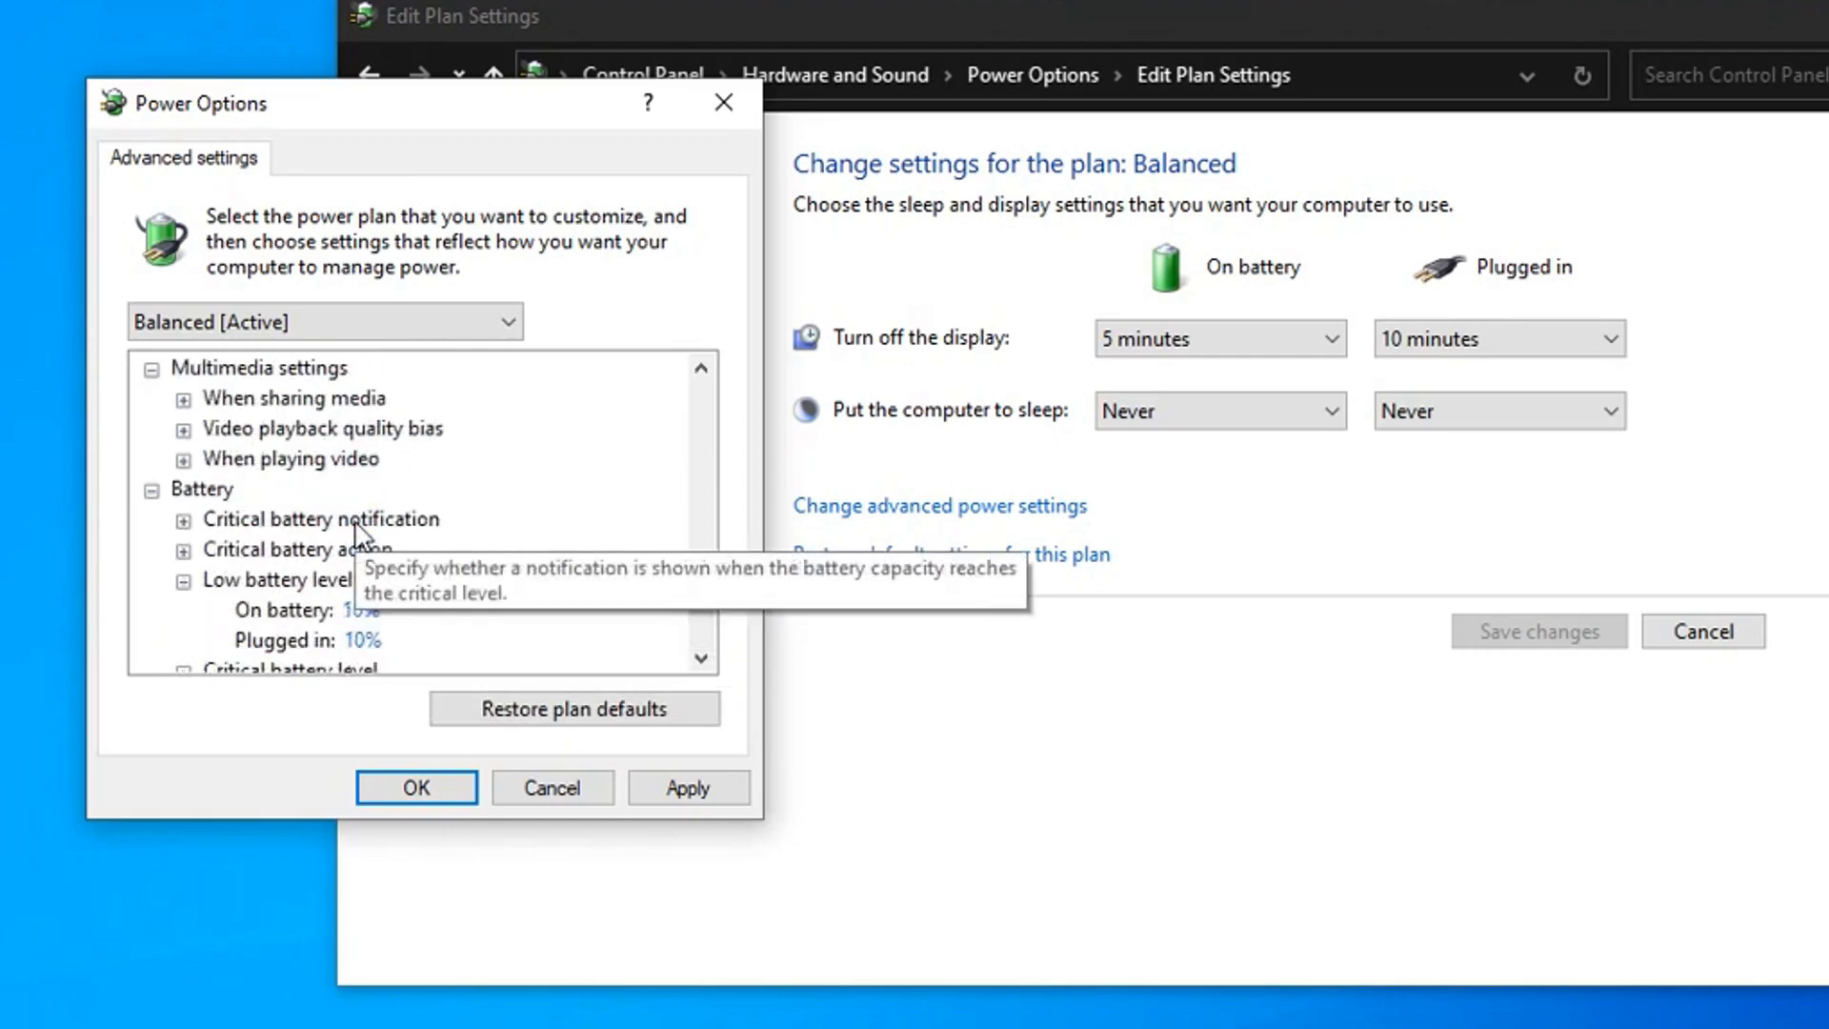
pyautogui.scroll(-2, 329, 564)
pyautogui.scroll(1, 306, 533)
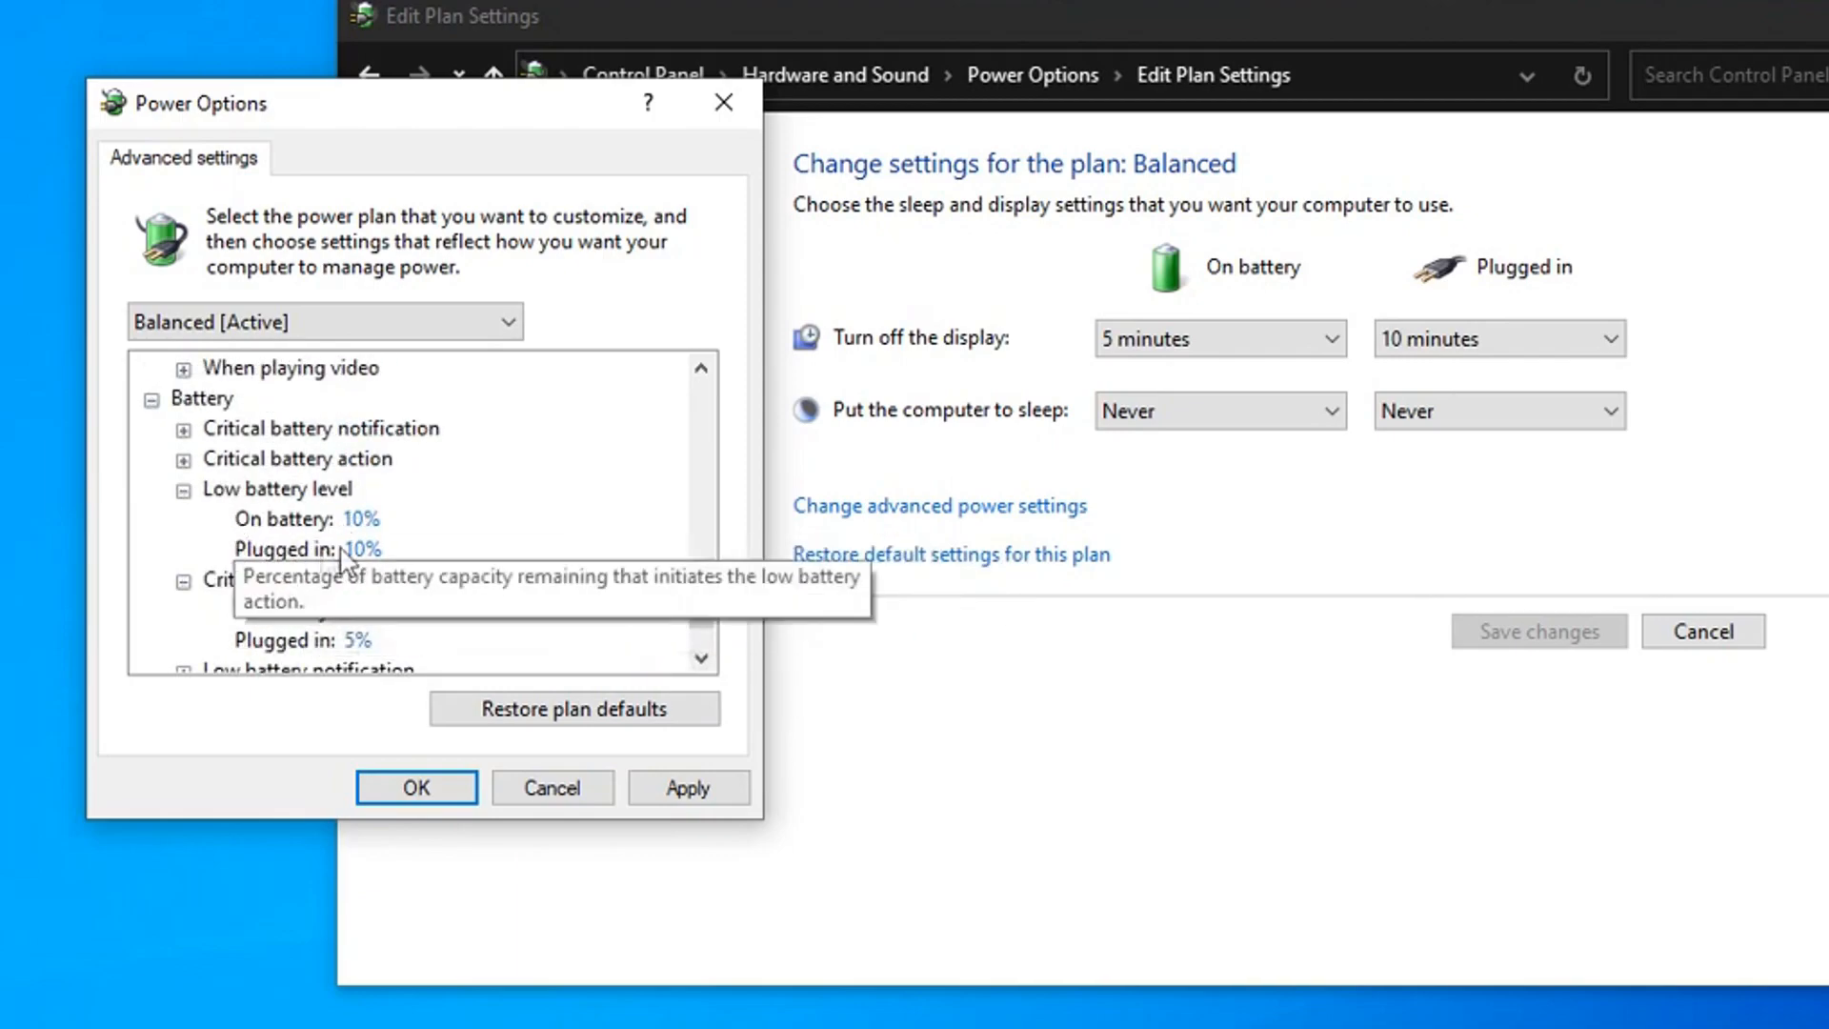
pyautogui.scroll(-1, 285, 571)
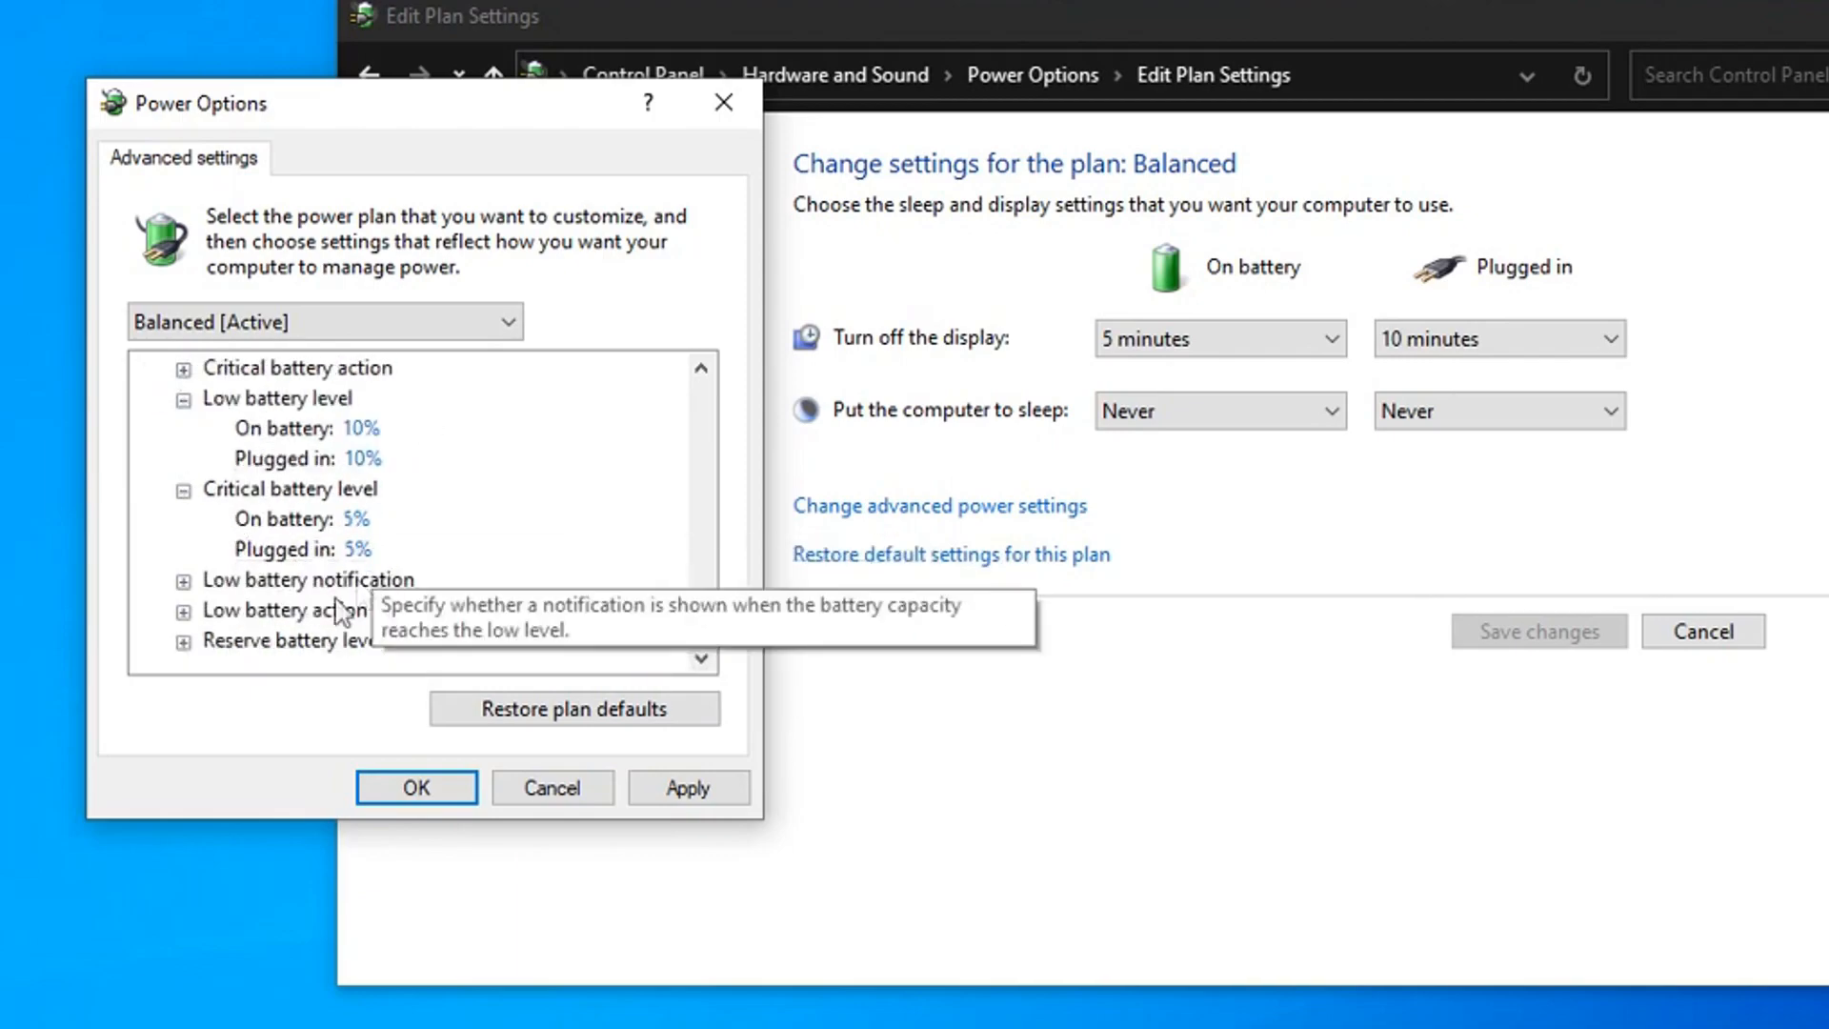
# Check the low battery action and the critical battery action under Battery, including the options for the critical action on battery
pyautogui.click(184, 612)
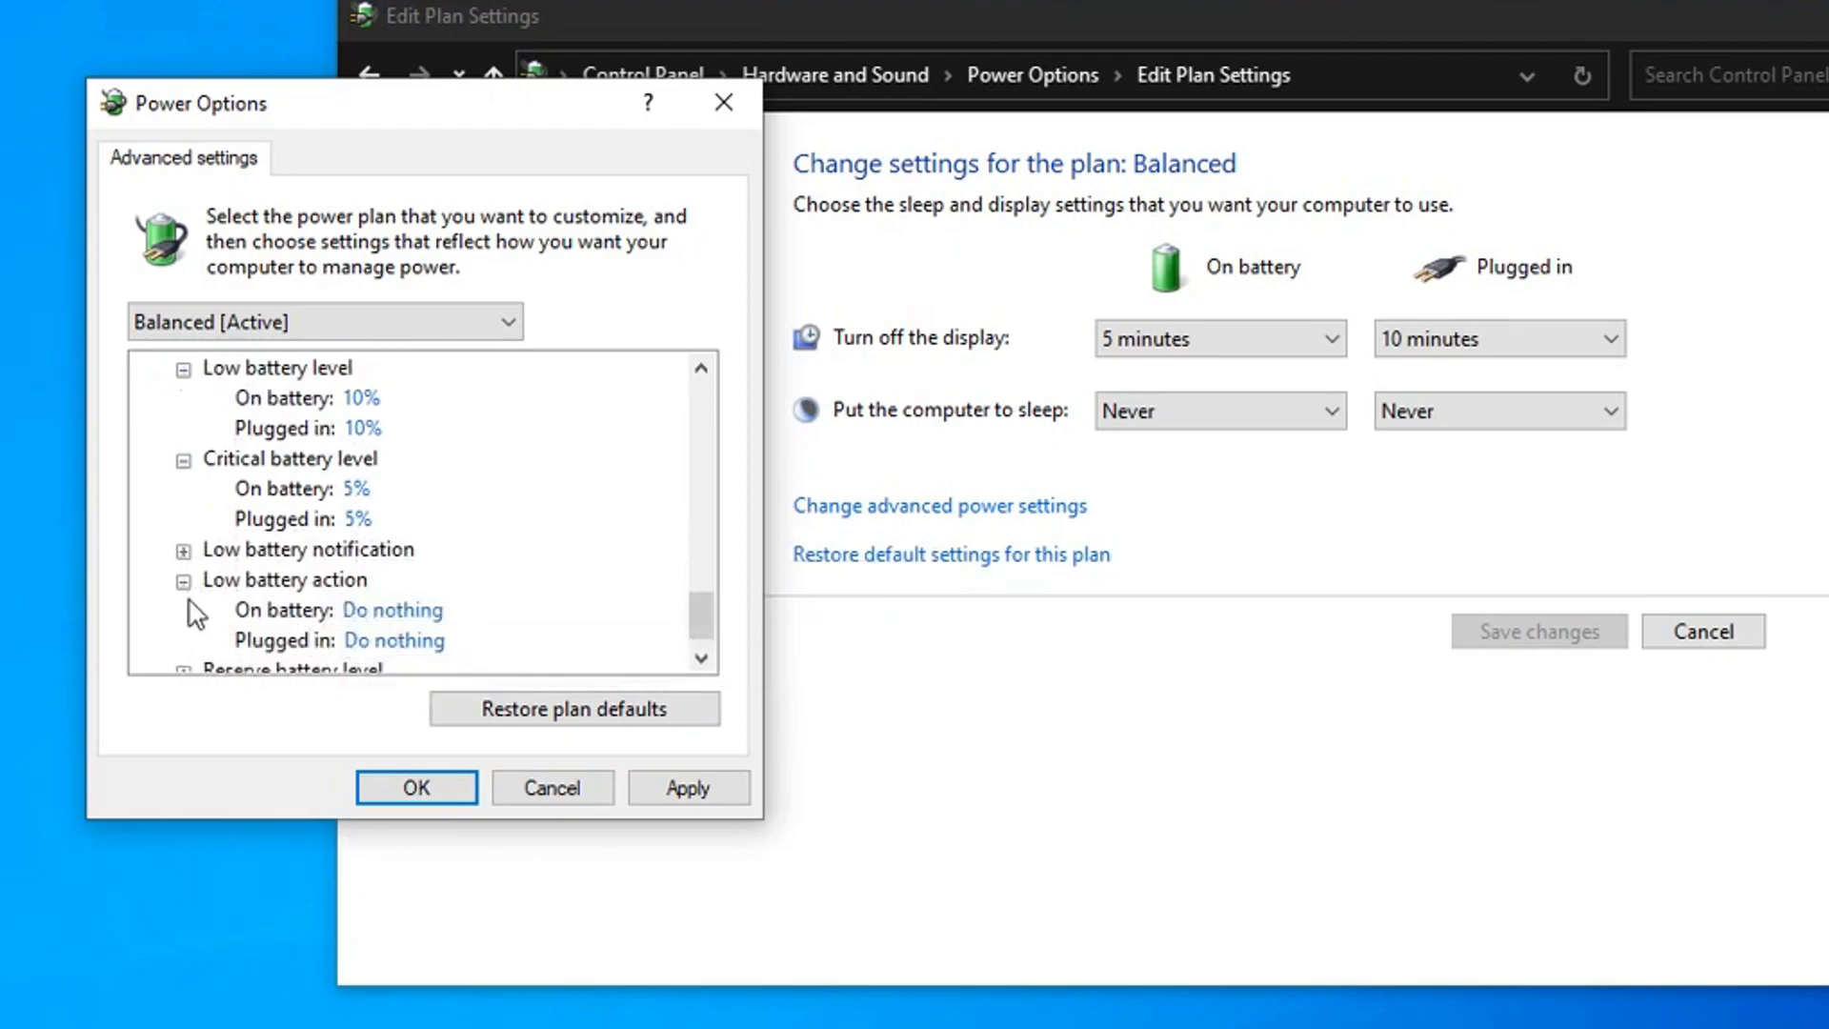
pyautogui.scroll(2, 195, 615)
pyautogui.scroll(-1, 453, 573)
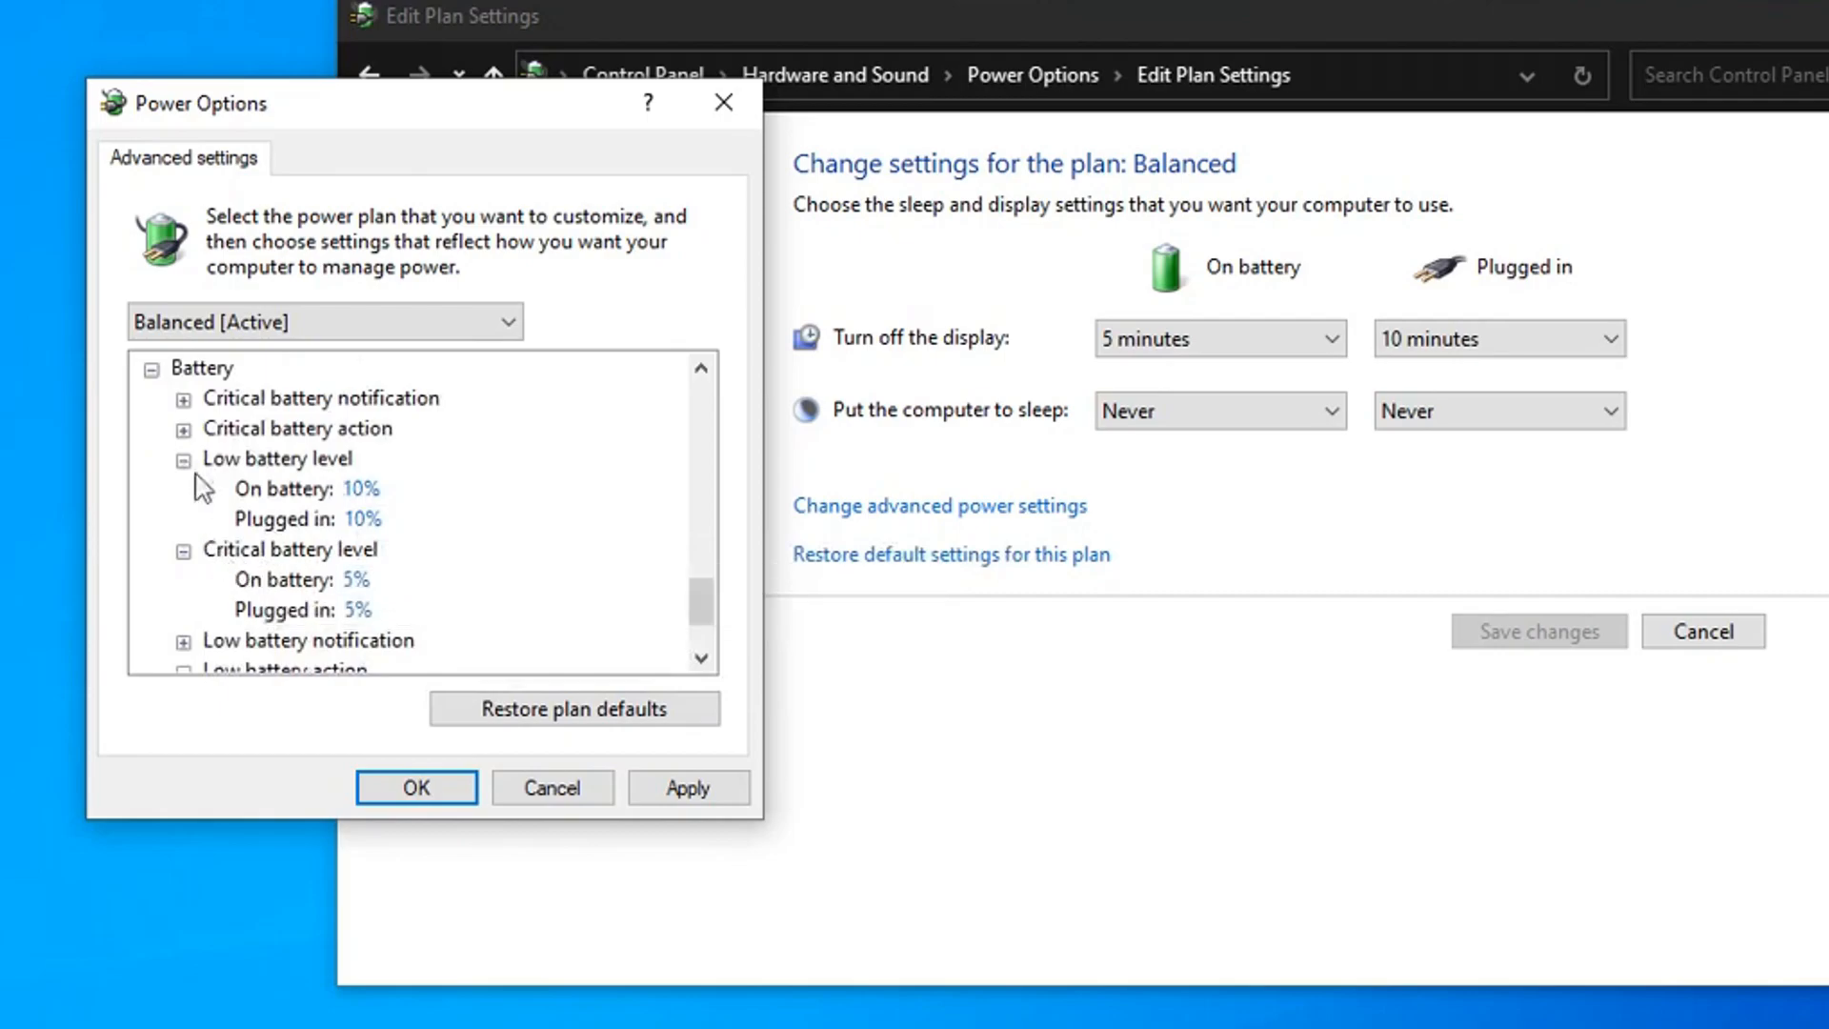
pyautogui.click(185, 431)
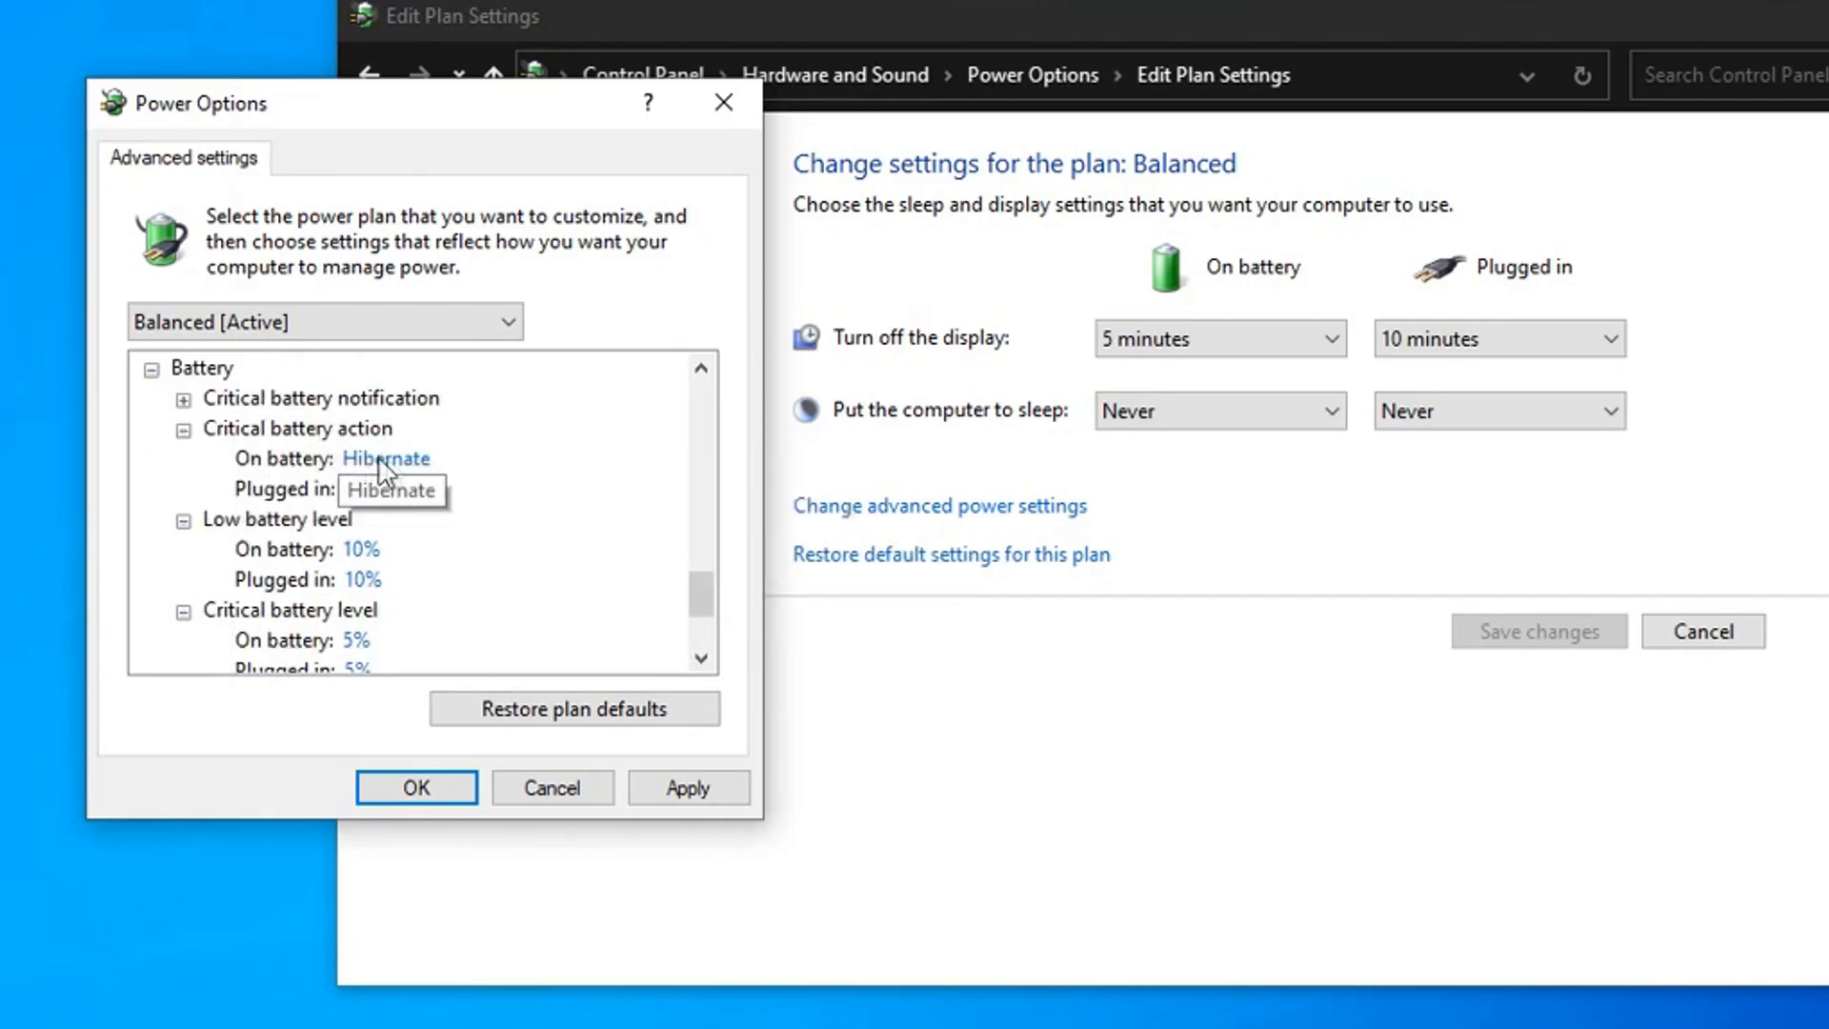
pyautogui.click(409, 461)
pyautogui.click(461, 460)
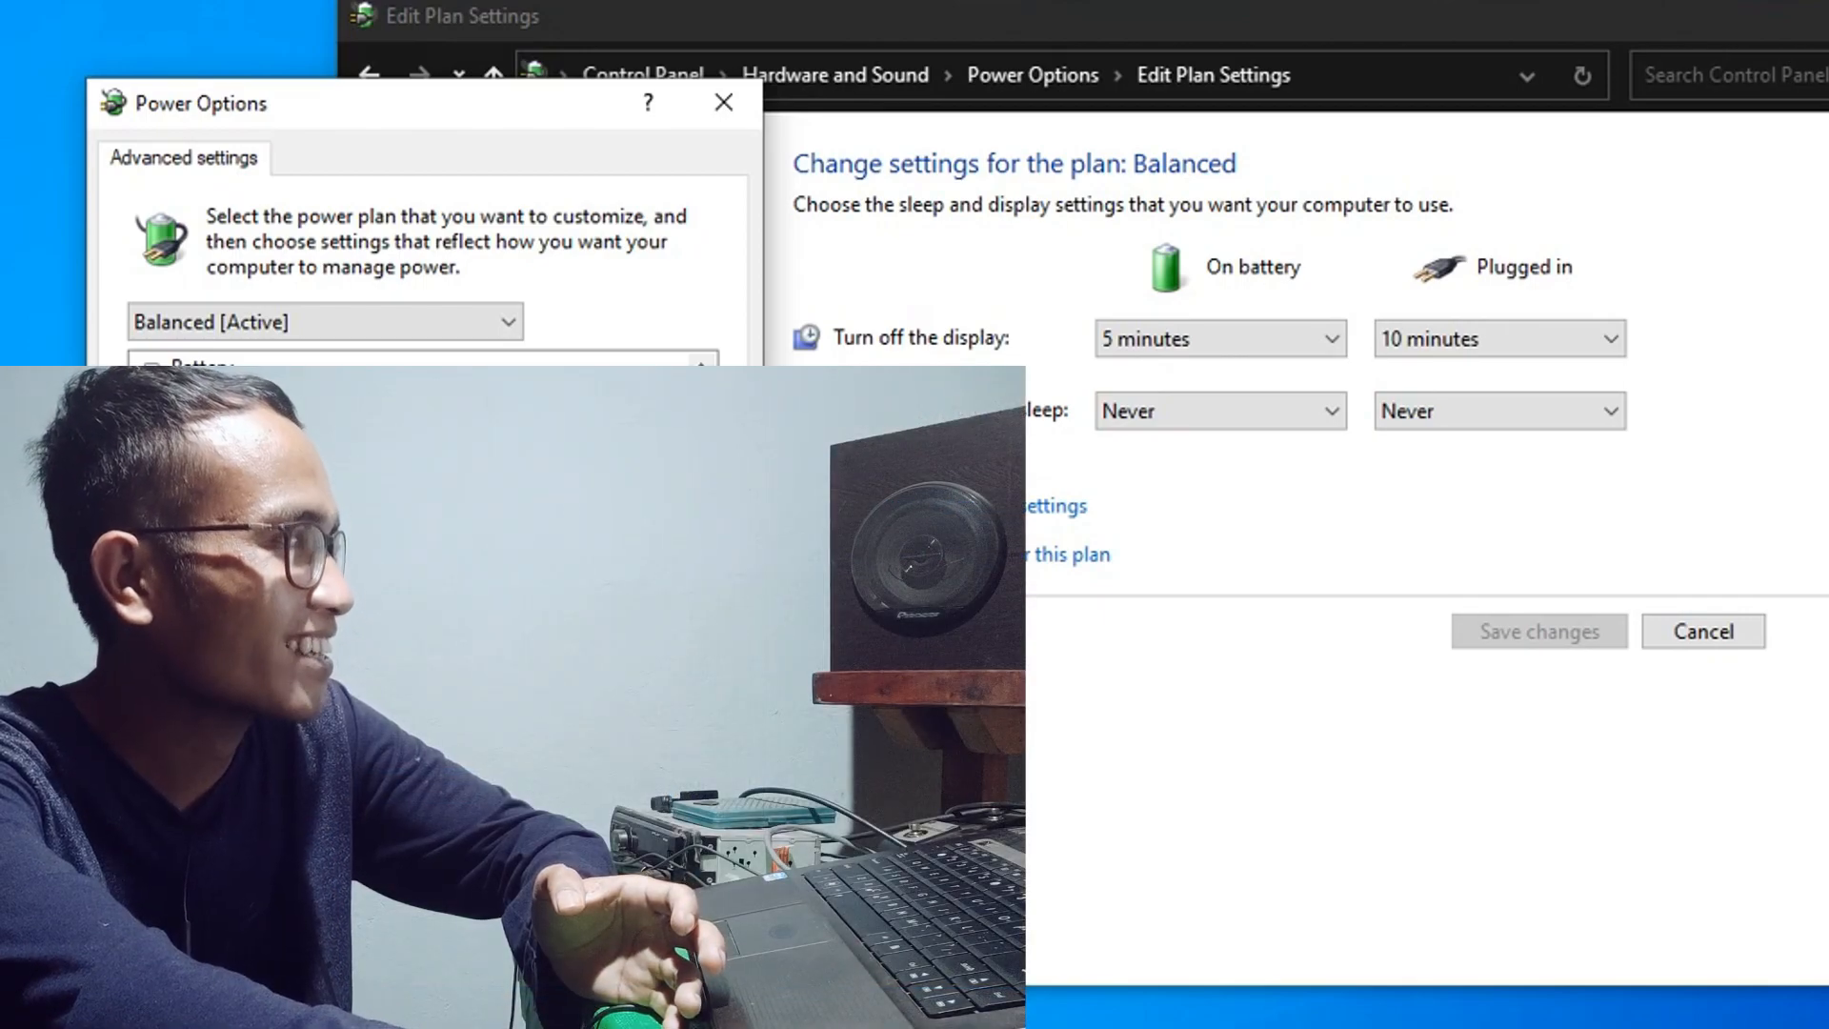
pyautogui.scroll(-1, 419, 495)
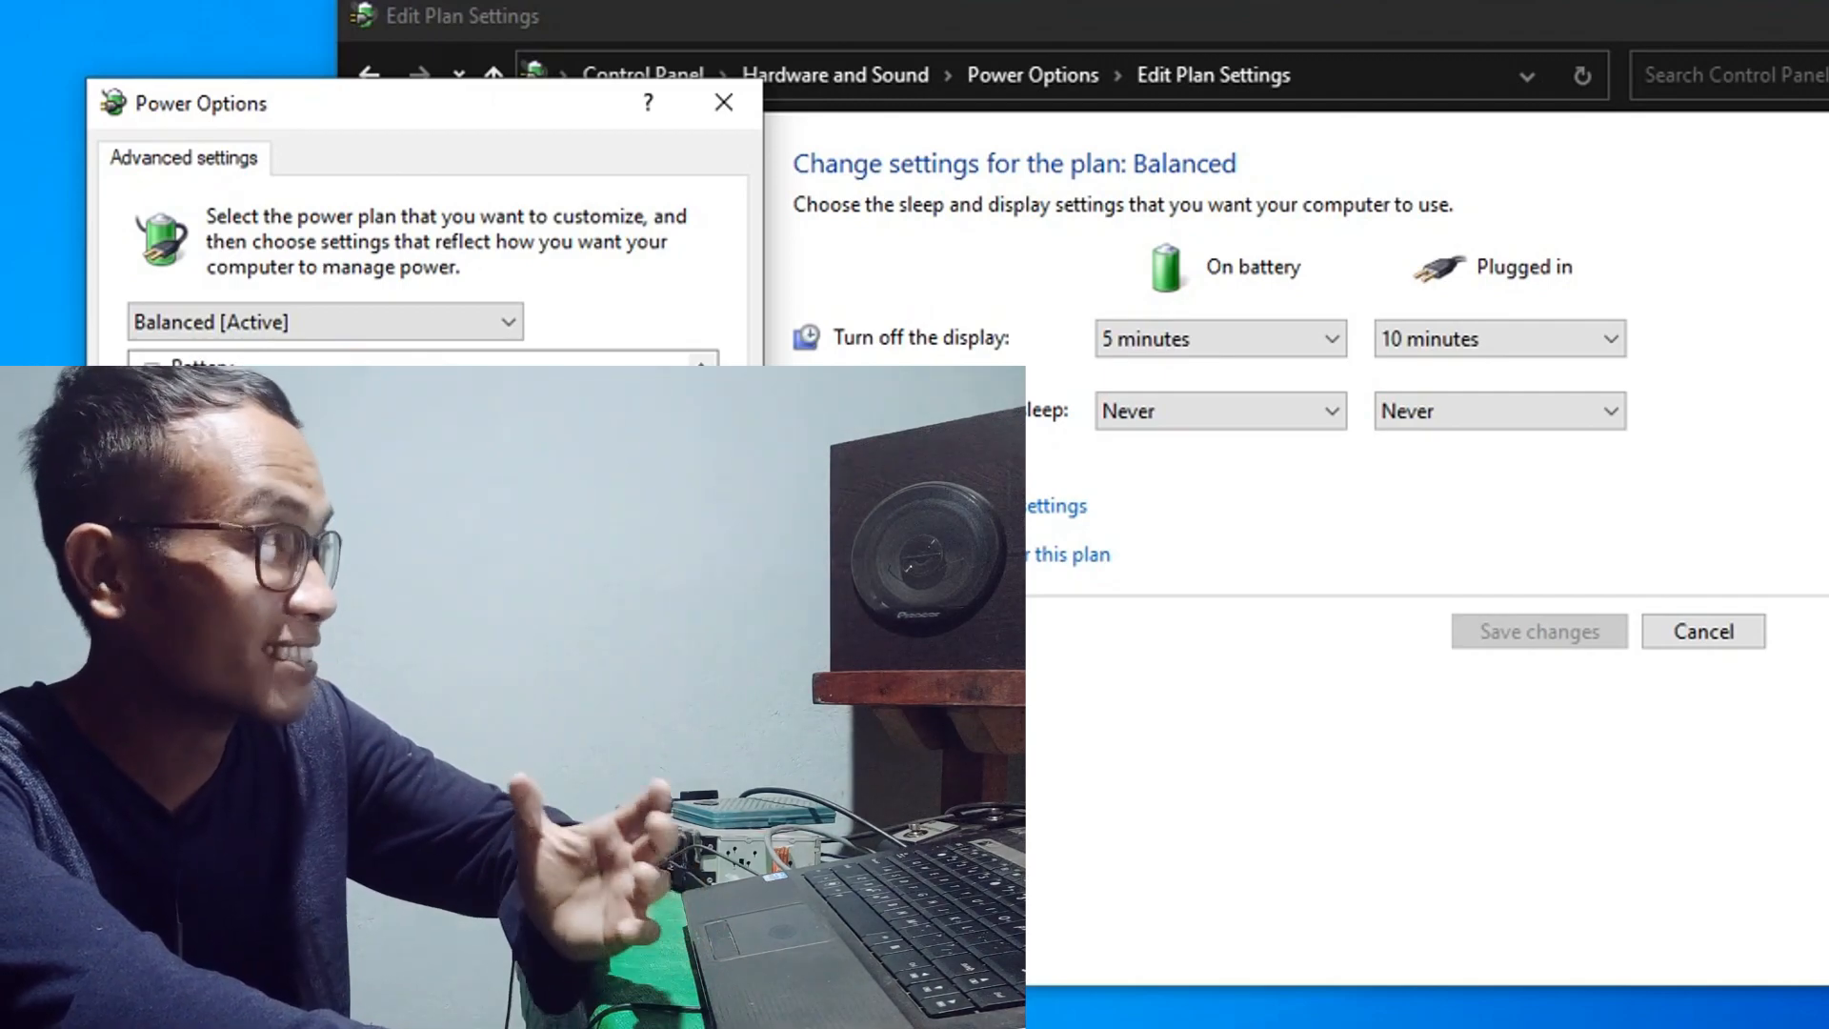
pyautogui.scroll(-1, 590, 483)
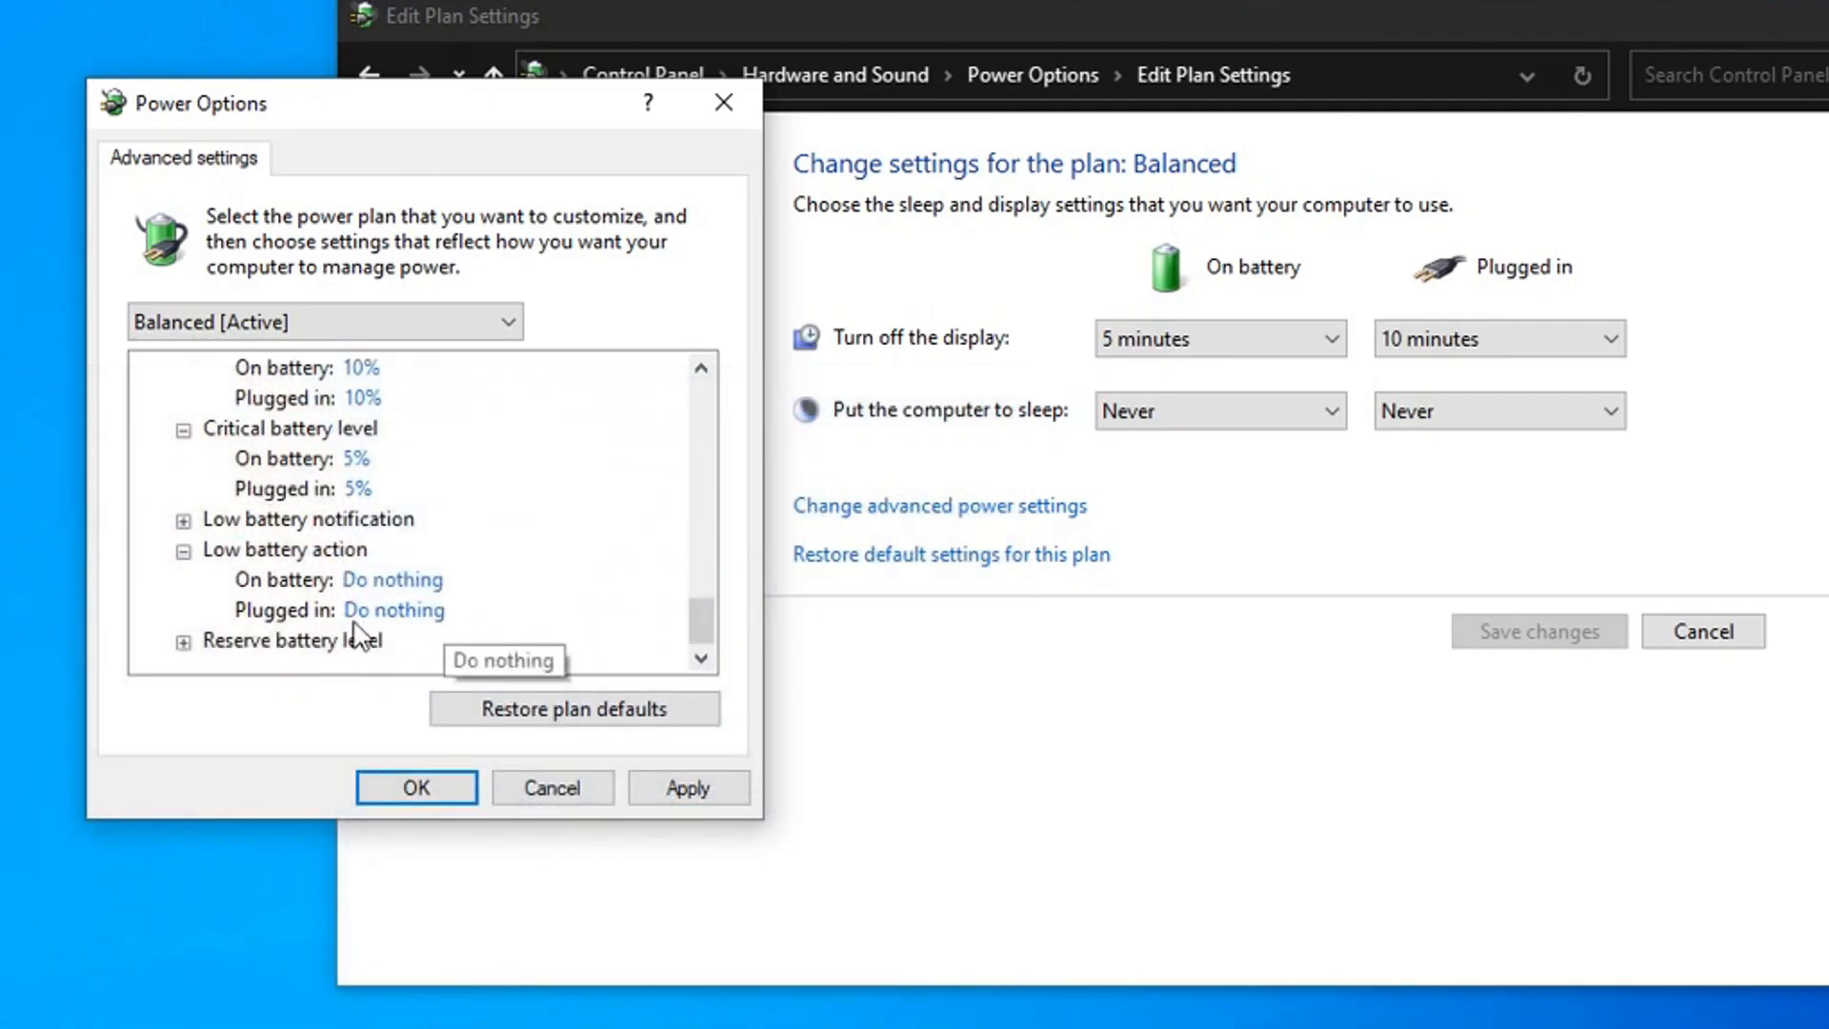
# Apply the changed advanced settings of the Balanced plan and close the Power Options dialog
pyautogui.scroll(1, 441, 604)
pyautogui.scroll(-1, 448, 576)
pyautogui.click(710, 793)
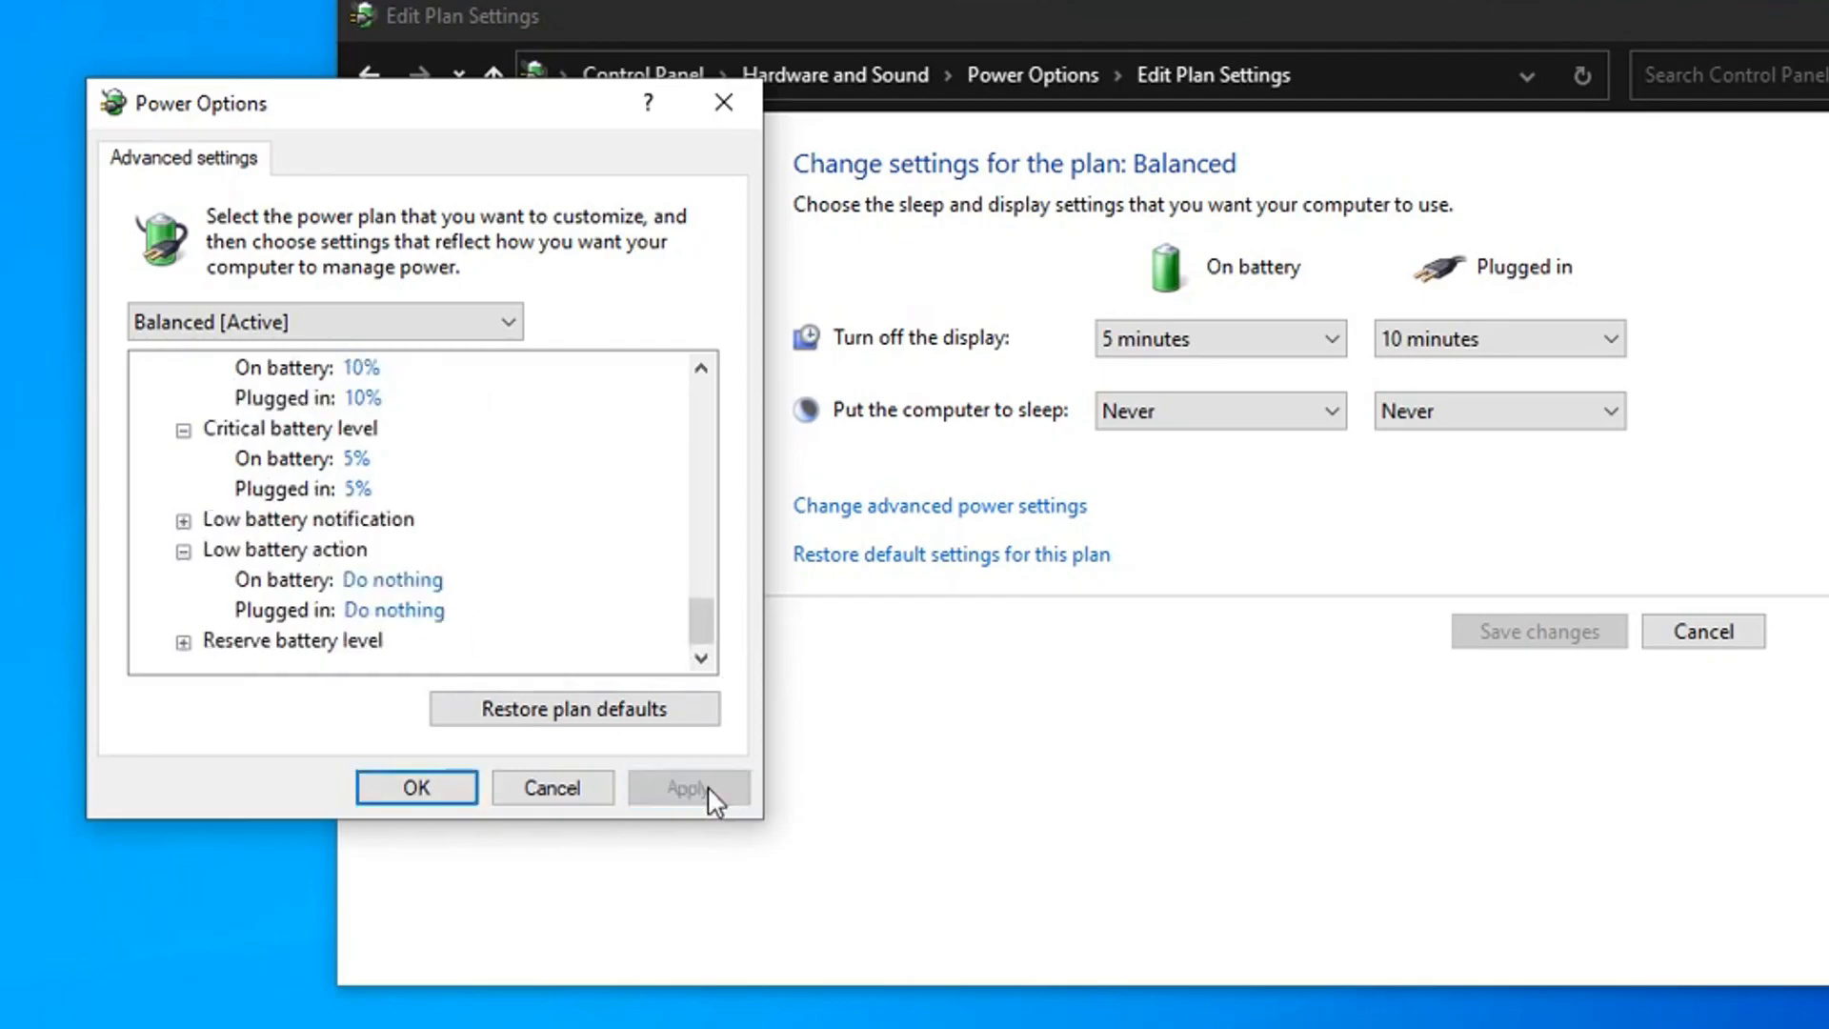
pyautogui.click(441, 793)
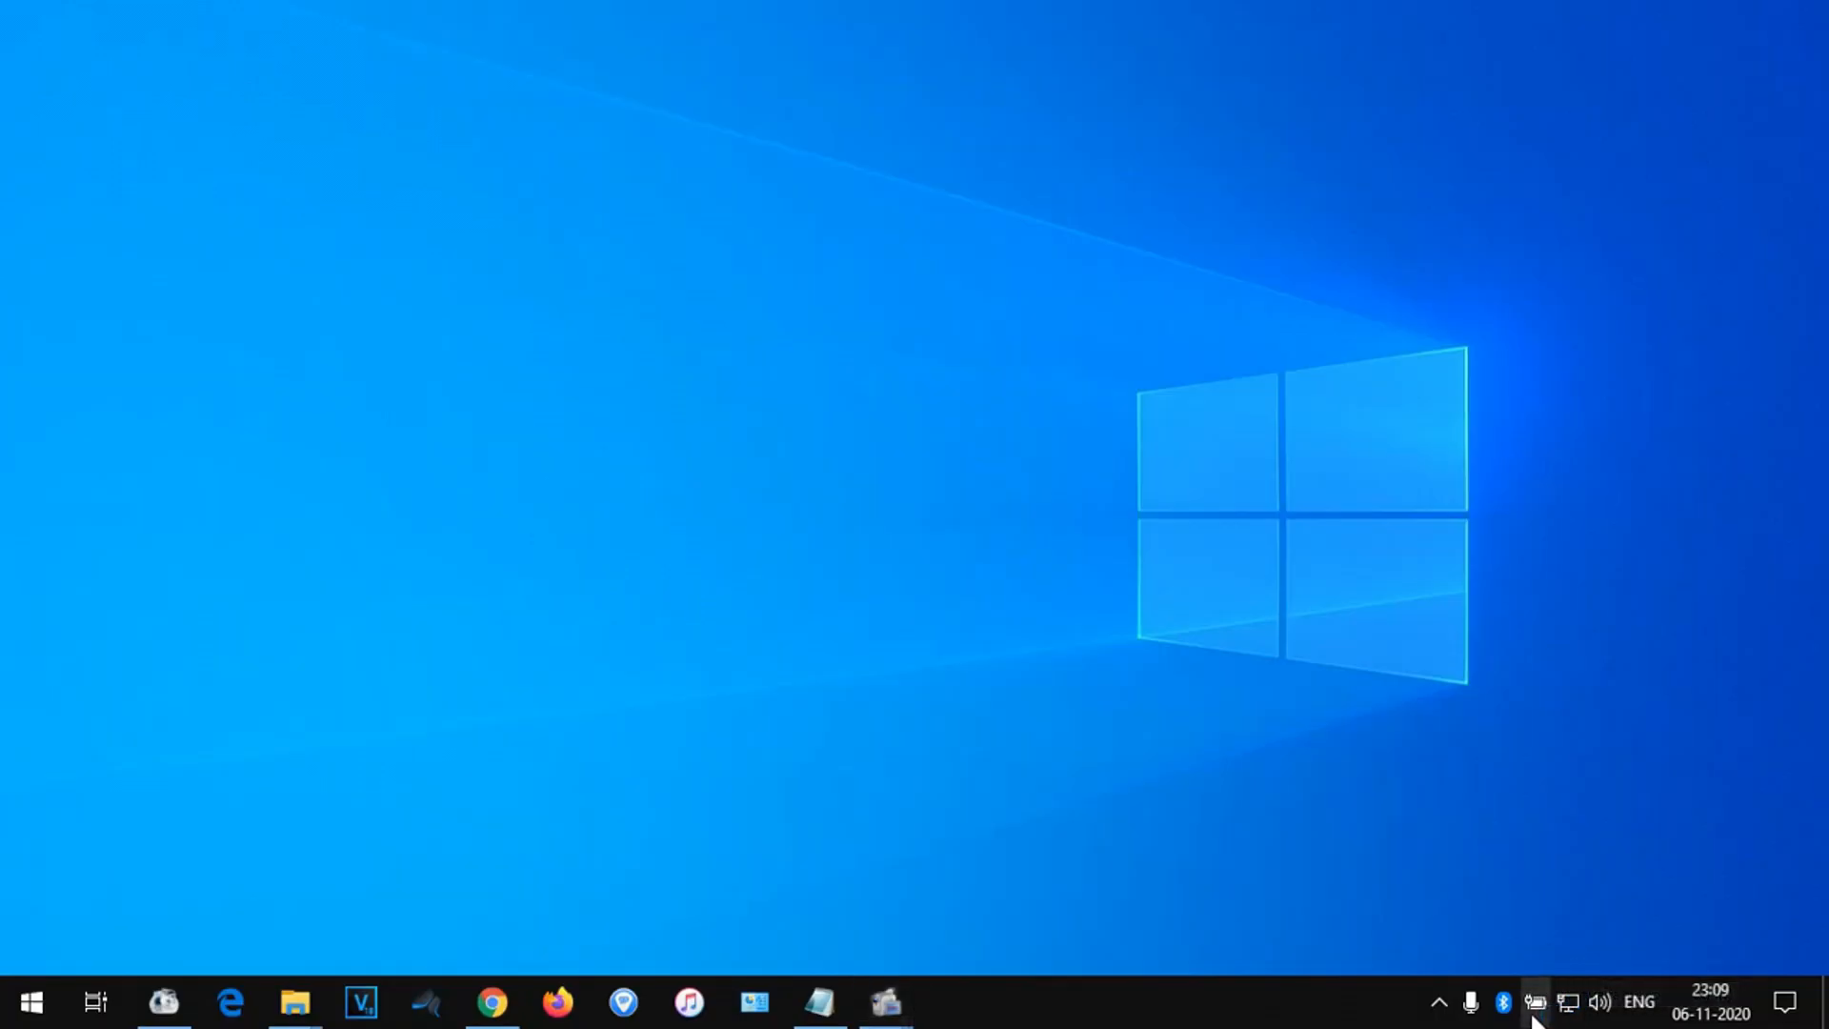
# Try lower plugged-in power modes such as Better battery from the battery status, and finish with Best performance
pyautogui.click(1532, 1017)
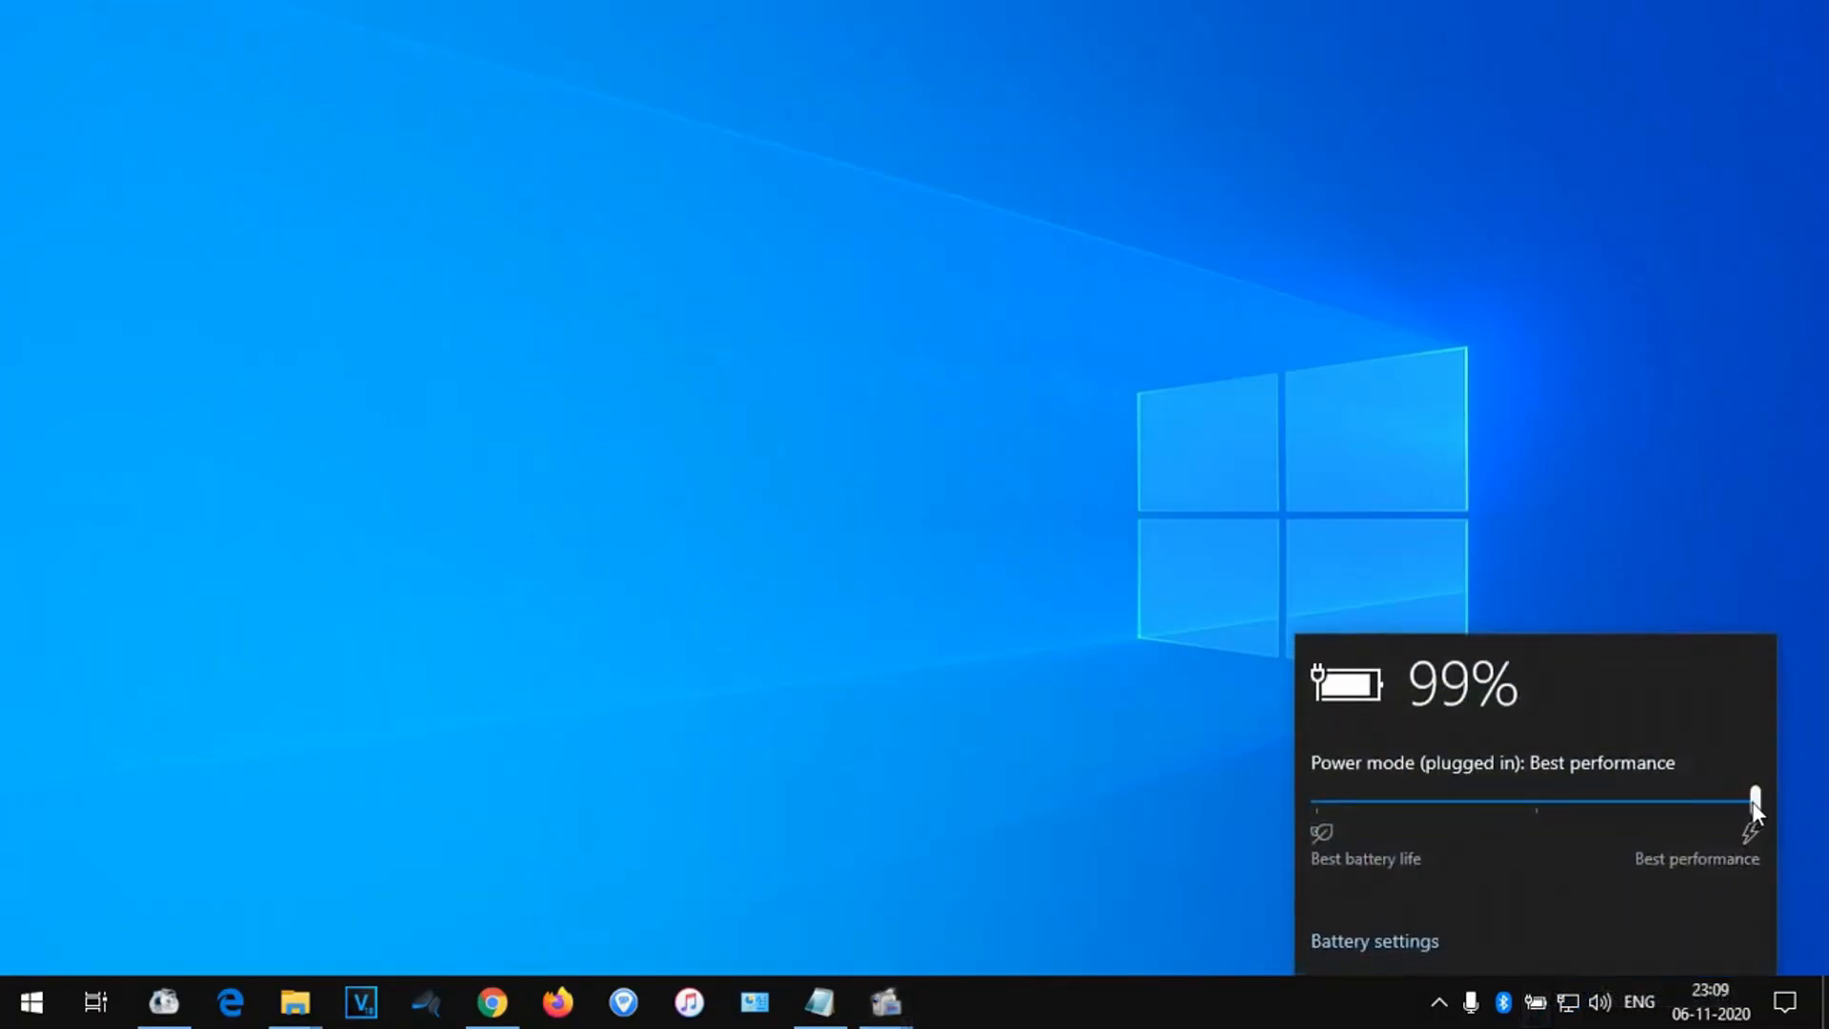
pyautogui.moveTo(1497, 812); pyautogui.dragTo(1337, 809)
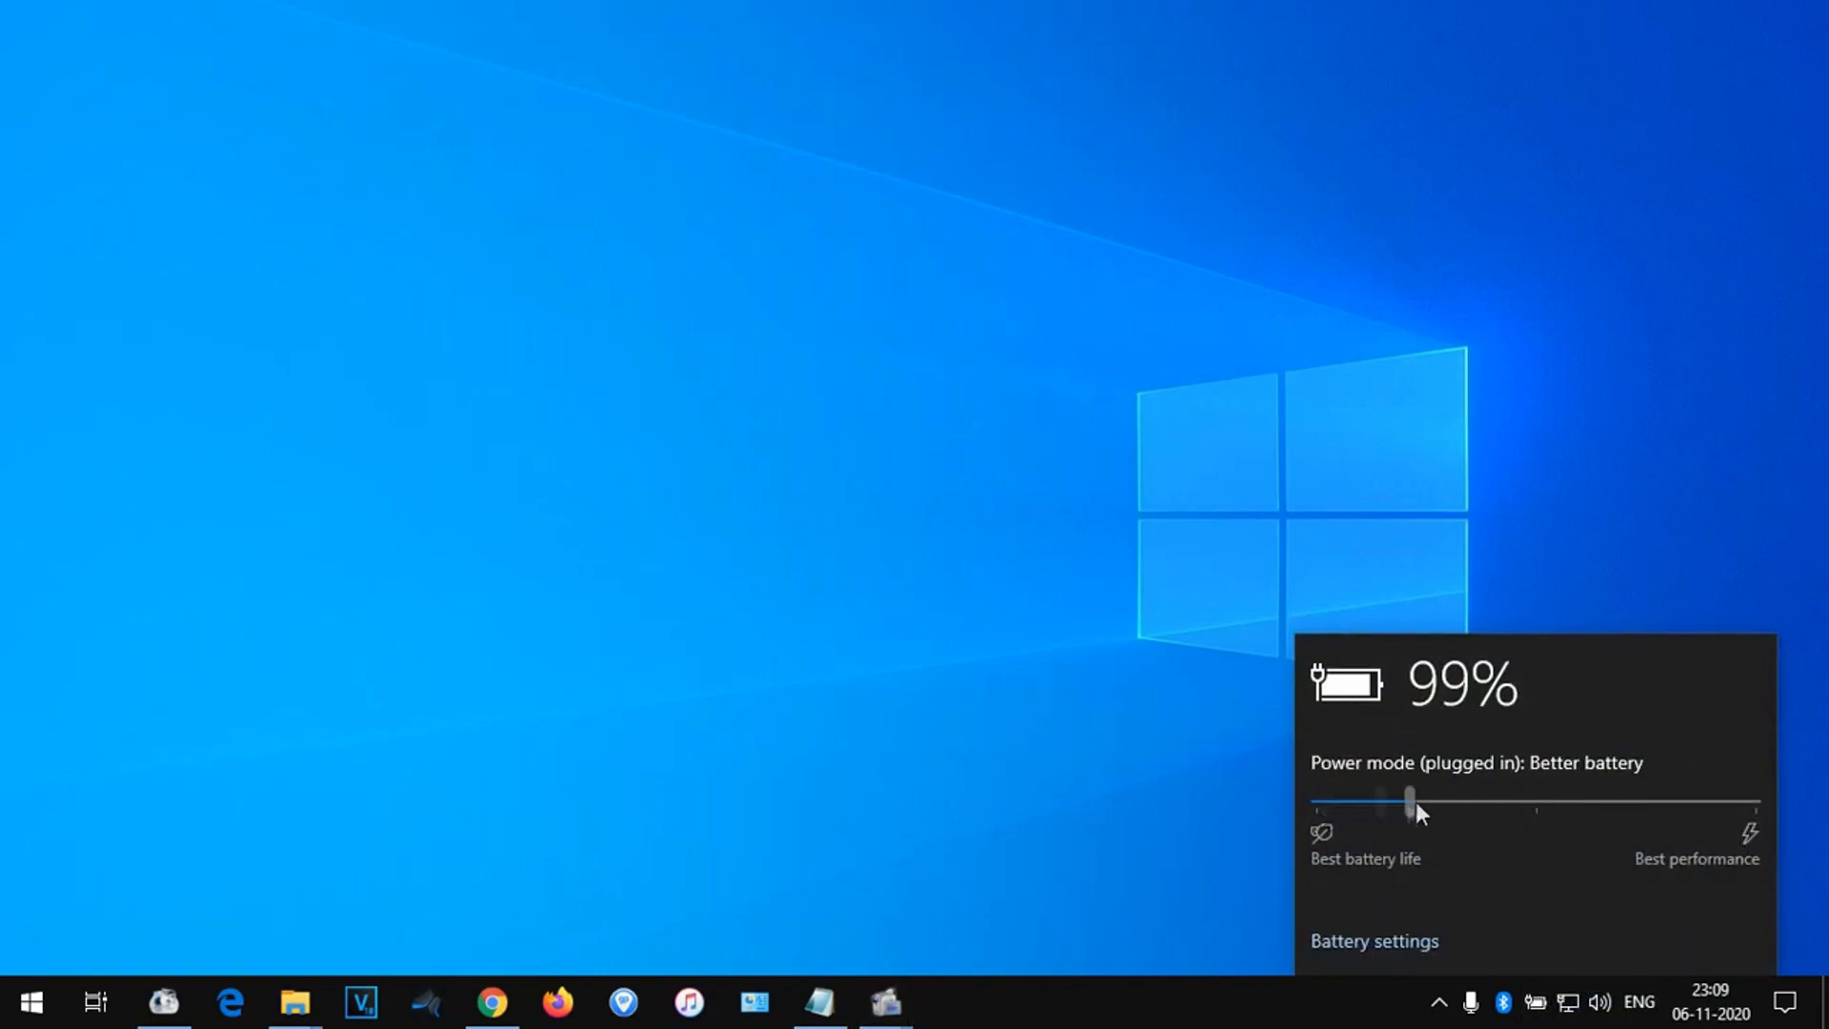
pyautogui.moveTo(1705, 808); pyautogui.dragTo(1371, 816)
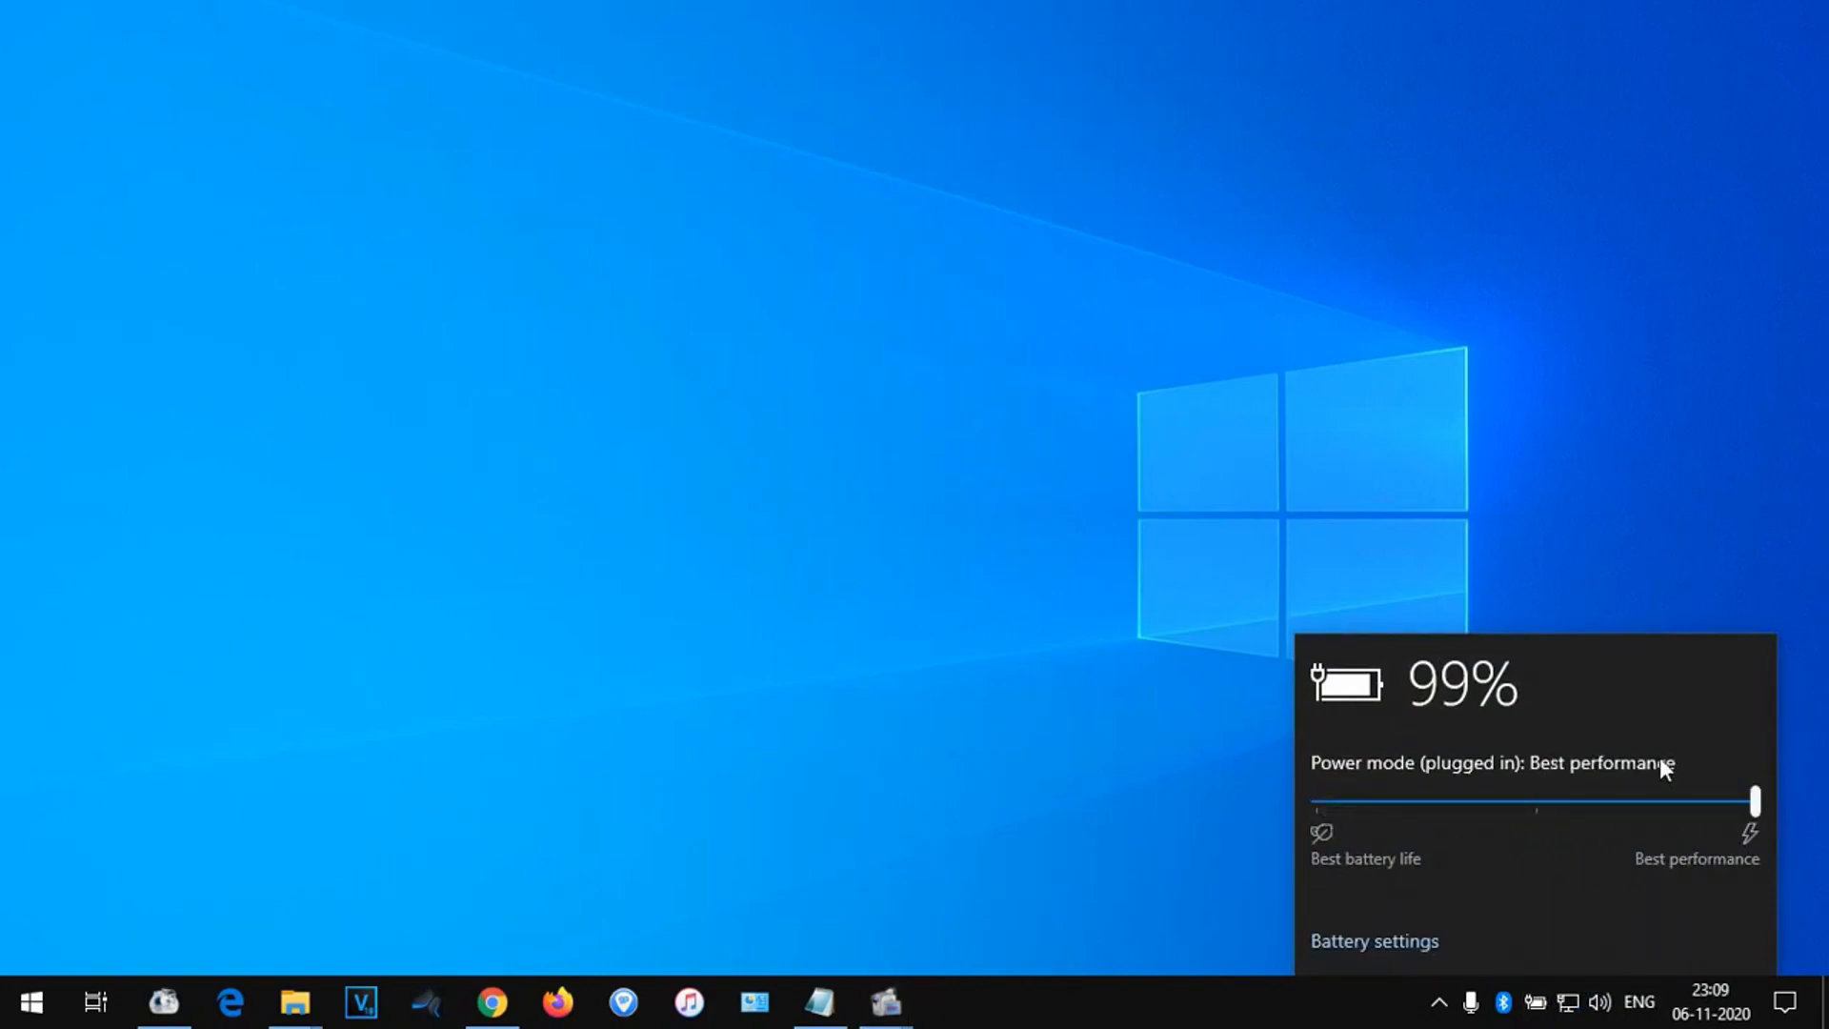
pyautogui.click(1438, 721)
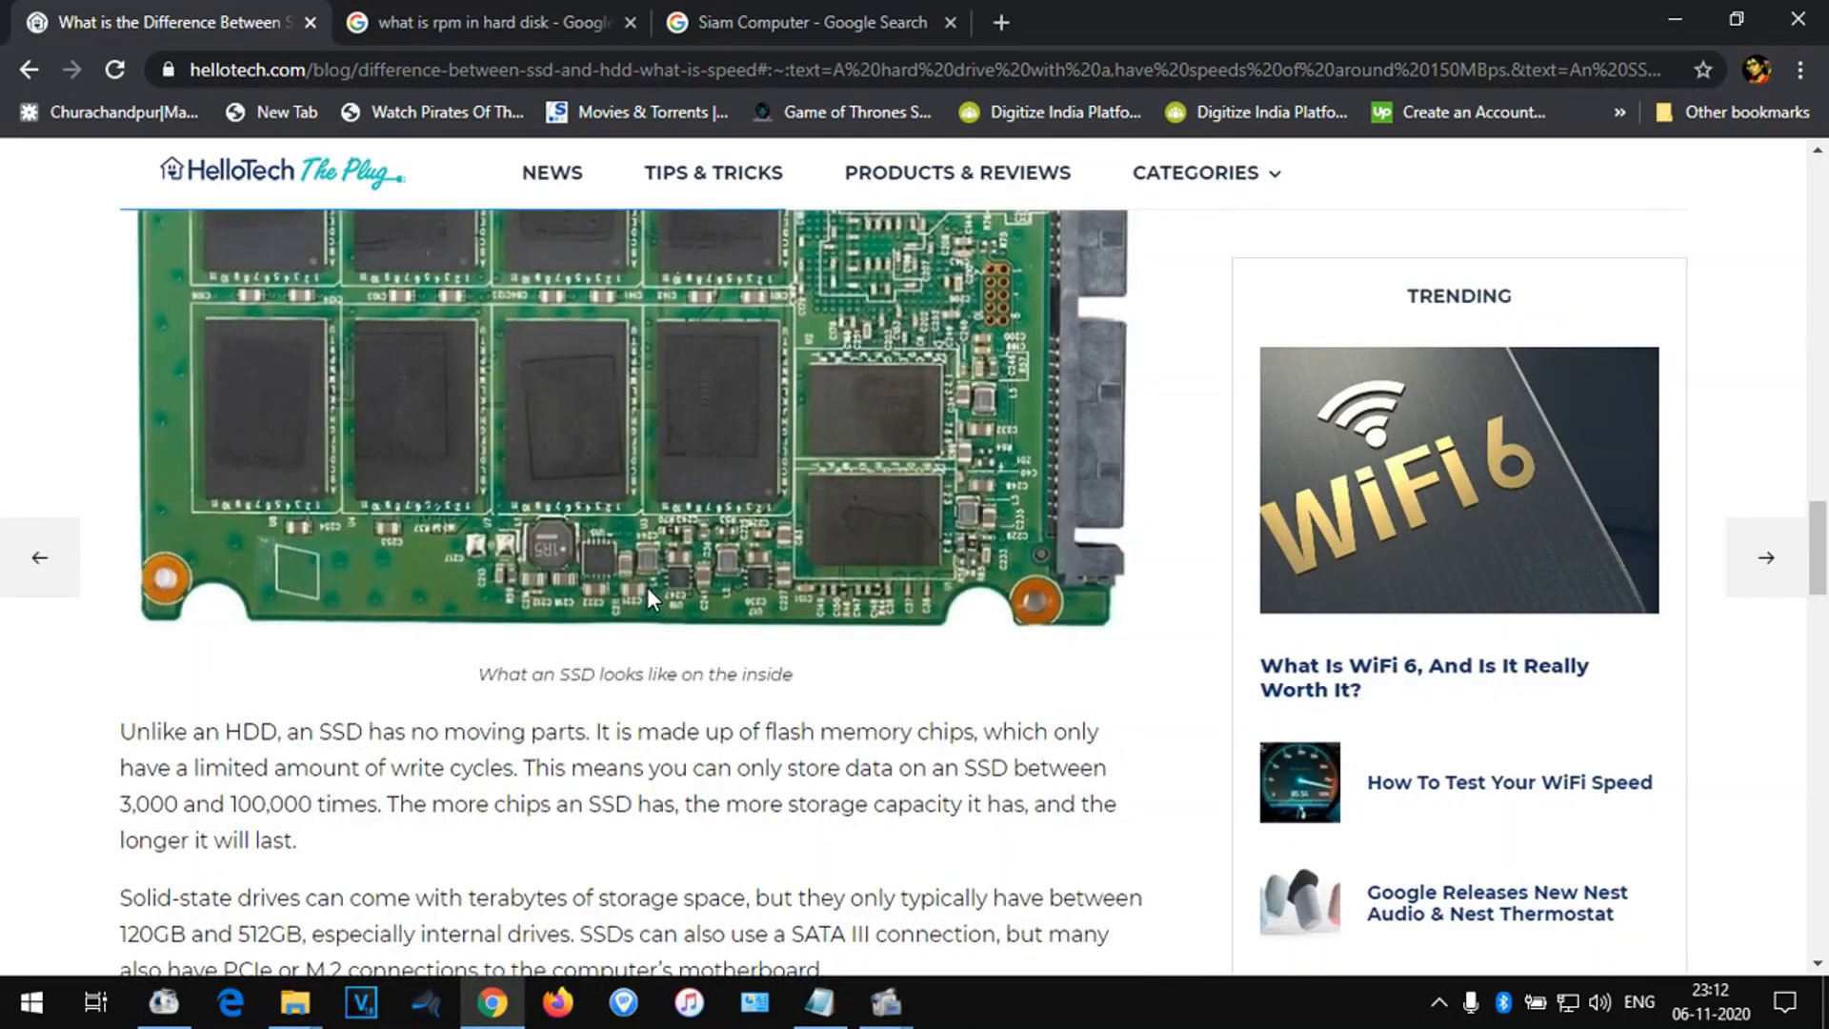
# Switch to Chrome and look through the HelloTech article's HDD and SSD sections
pyautogui.scroll(4, 648, 596)
pyautogui.scroll(10, 648, 597)
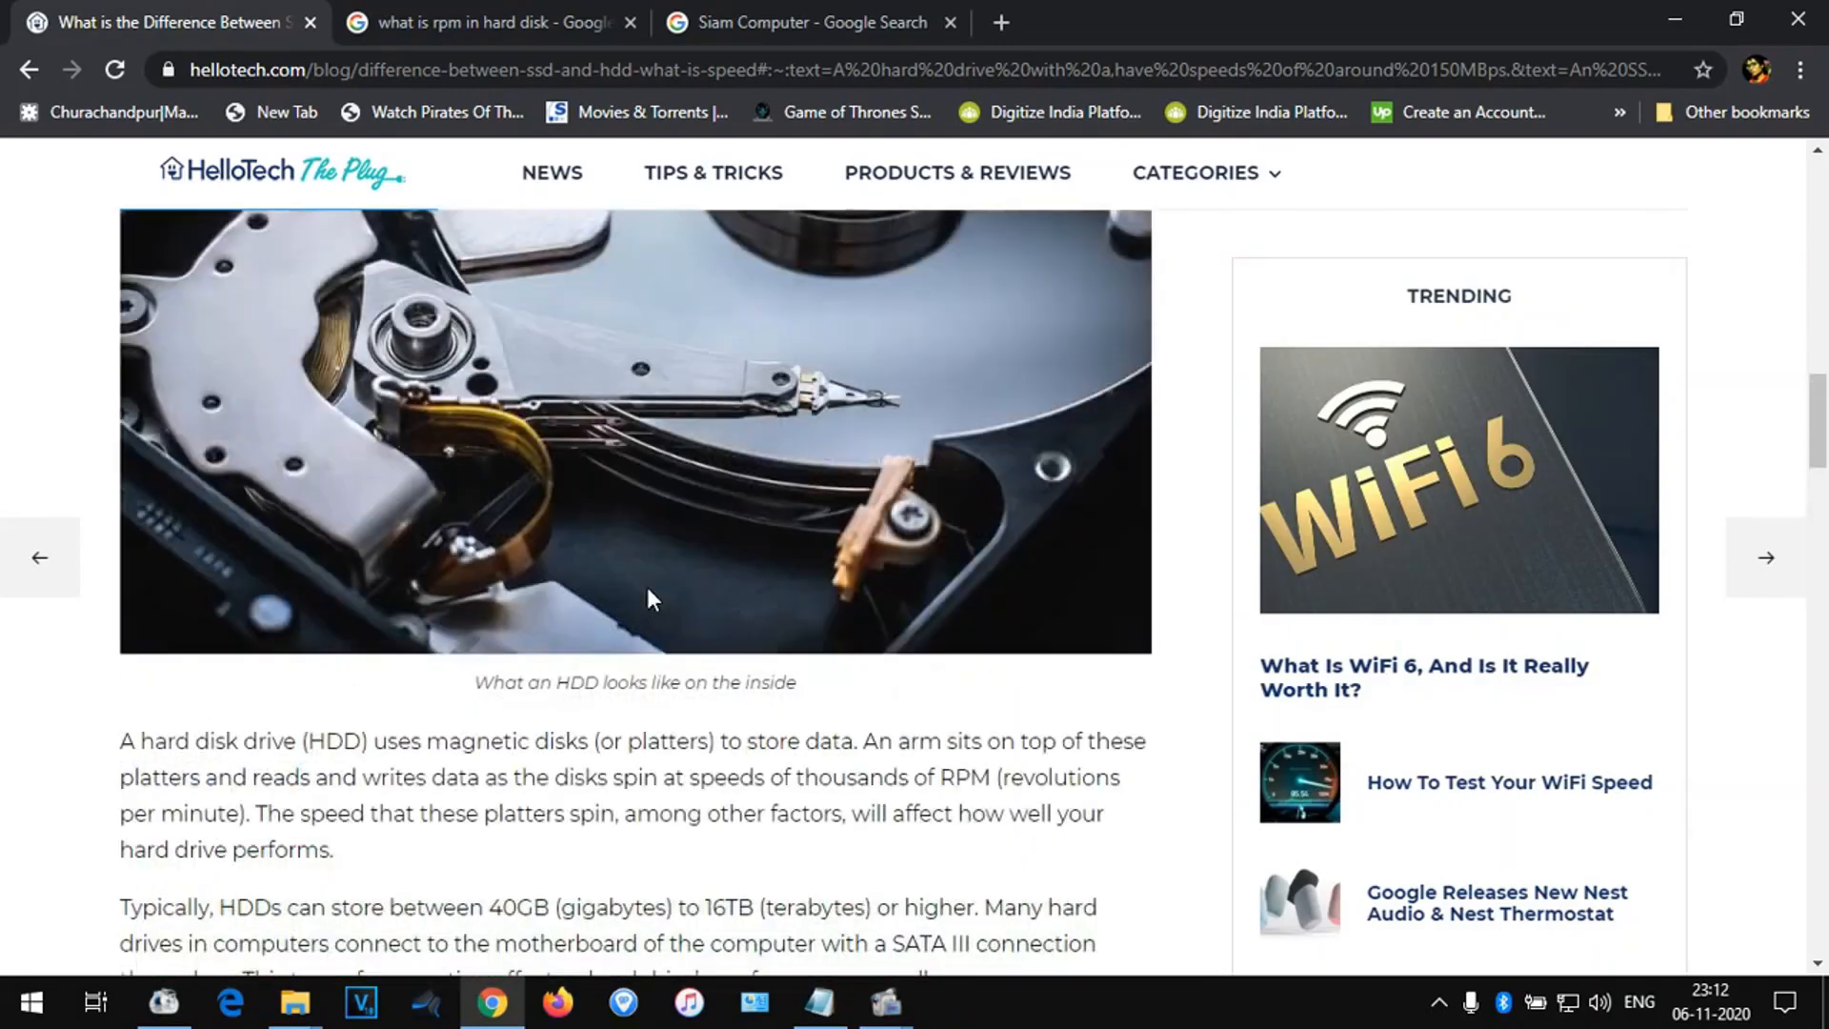
pyautogui.scroll(-5, 648, 597)
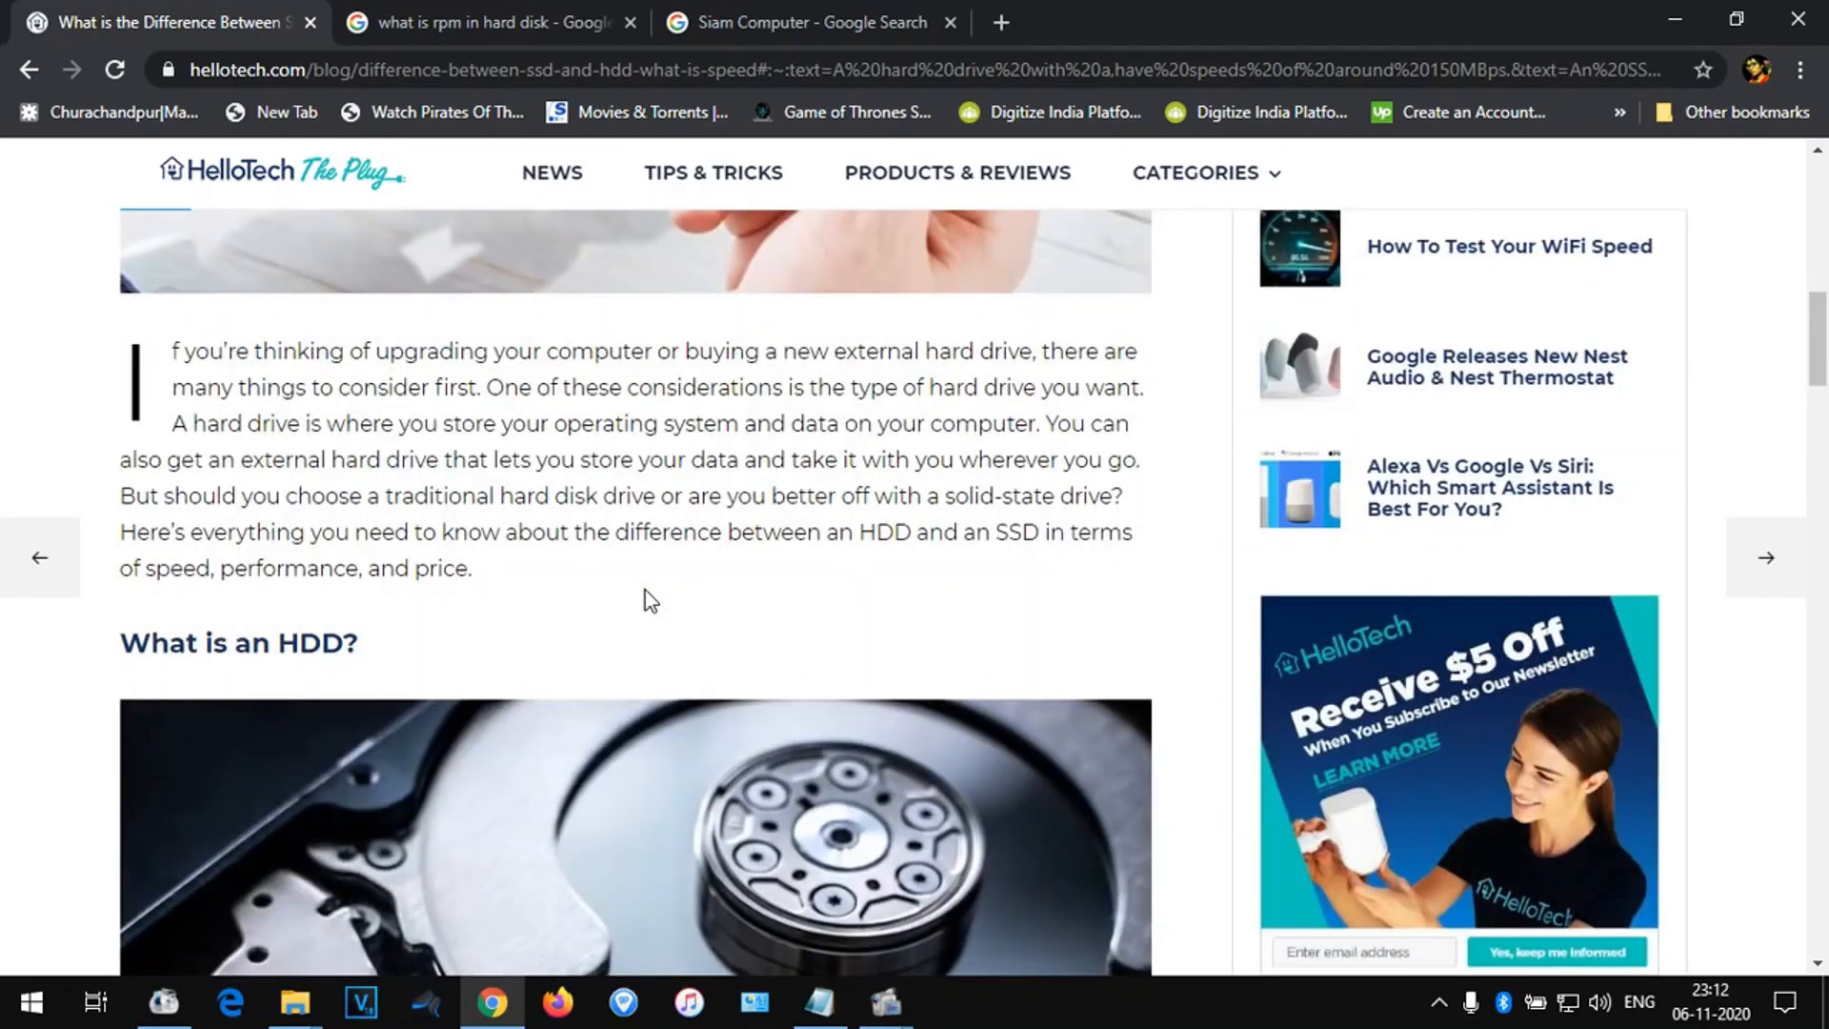